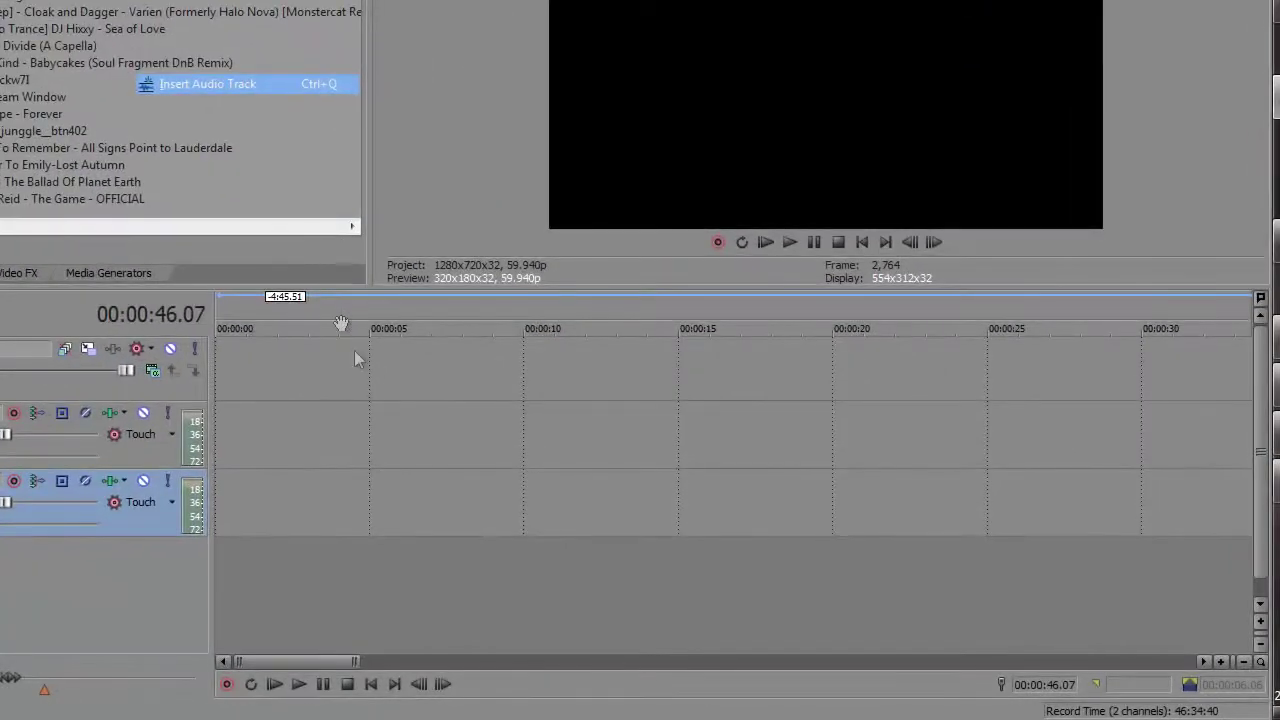
Add the song "B.O.B - Airplanes" from the My Music folder to the third track, starting at the beginning of the timeline
click(365, 405)
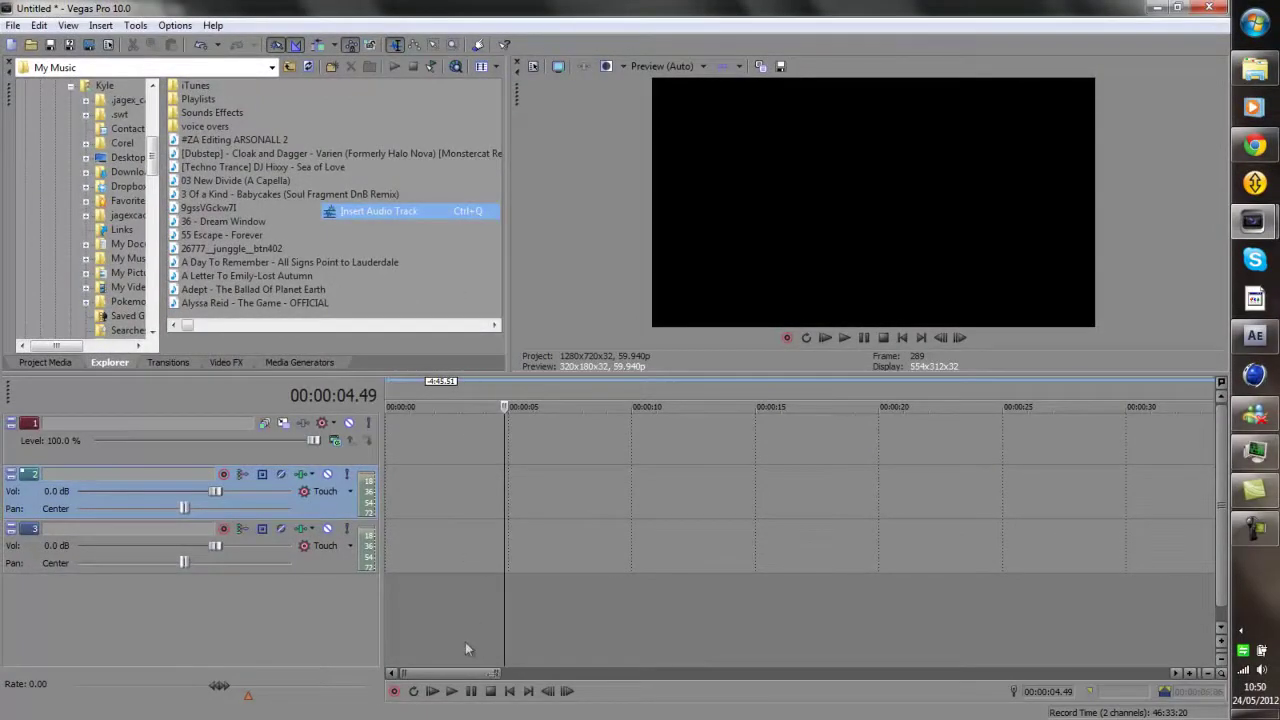
click(519, 698)
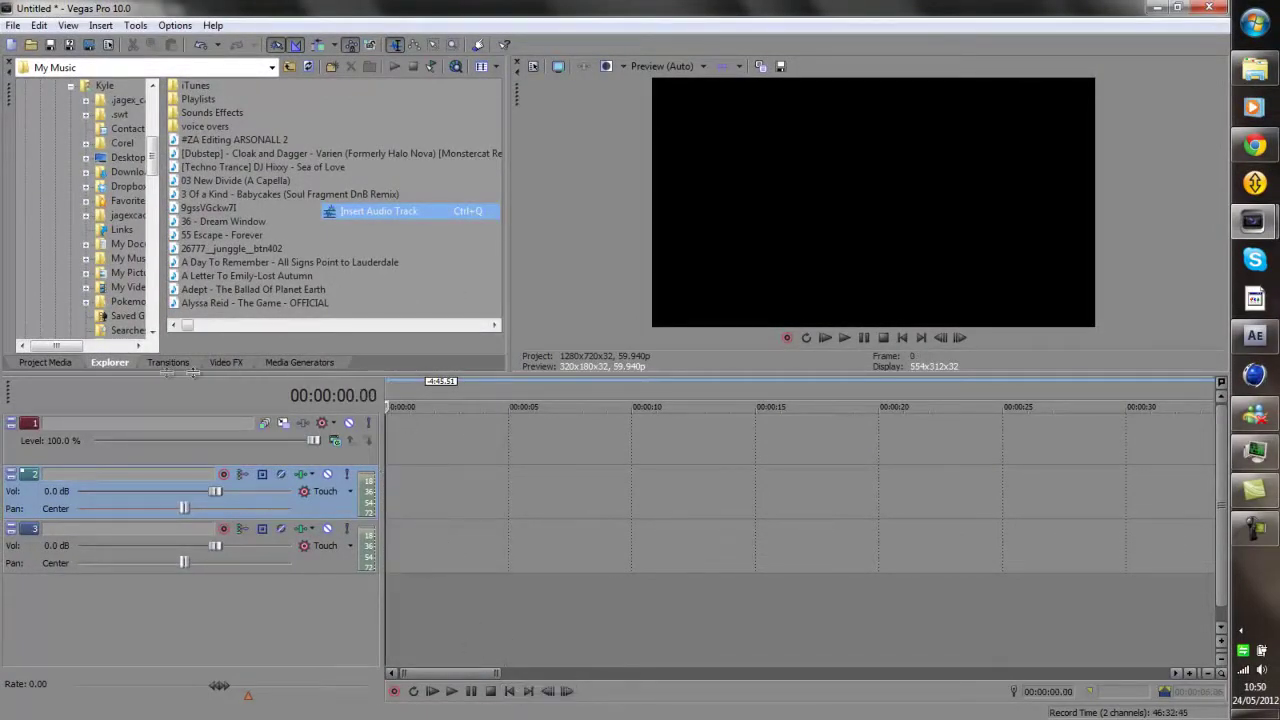
click(50, 366)
click(121, 368)
mouse_move(154, 167)
mouse_down()
mouse_move(155, 116)
mouse_move(158, 194)
mouse_move(157, 145)
mouse_up()
scroll(384, 288, down, 3)
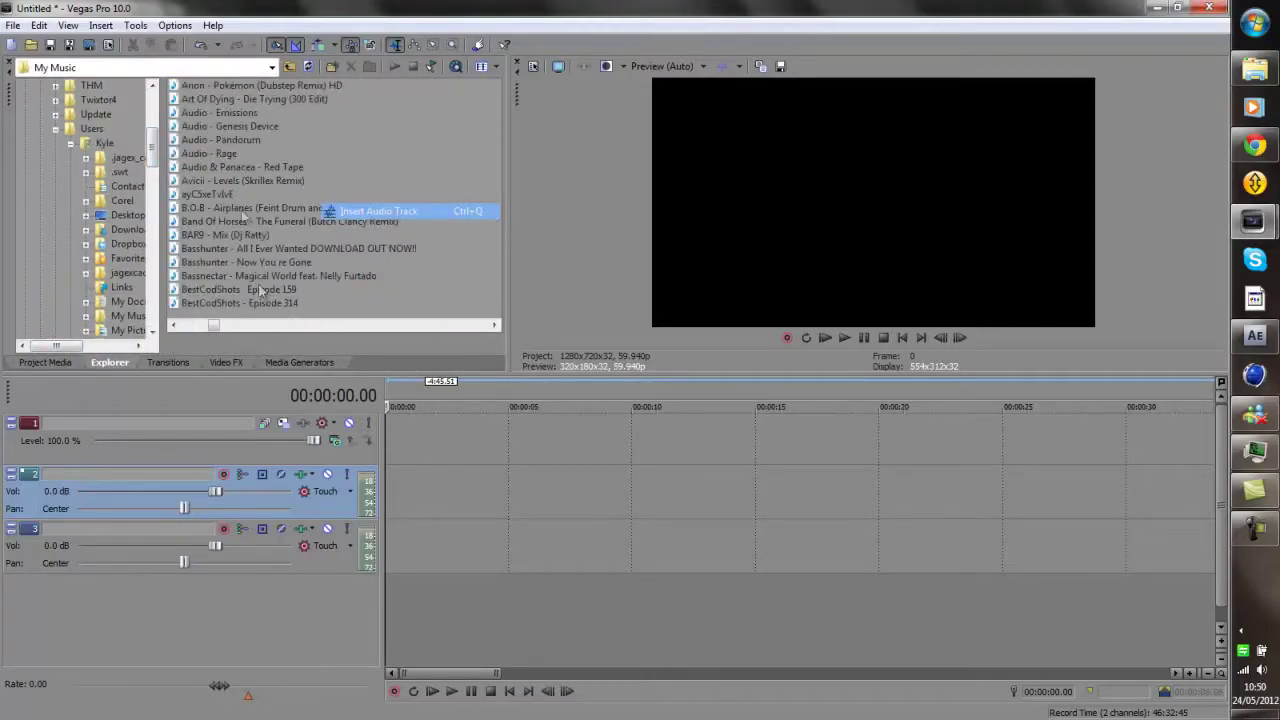
click(263, 209)
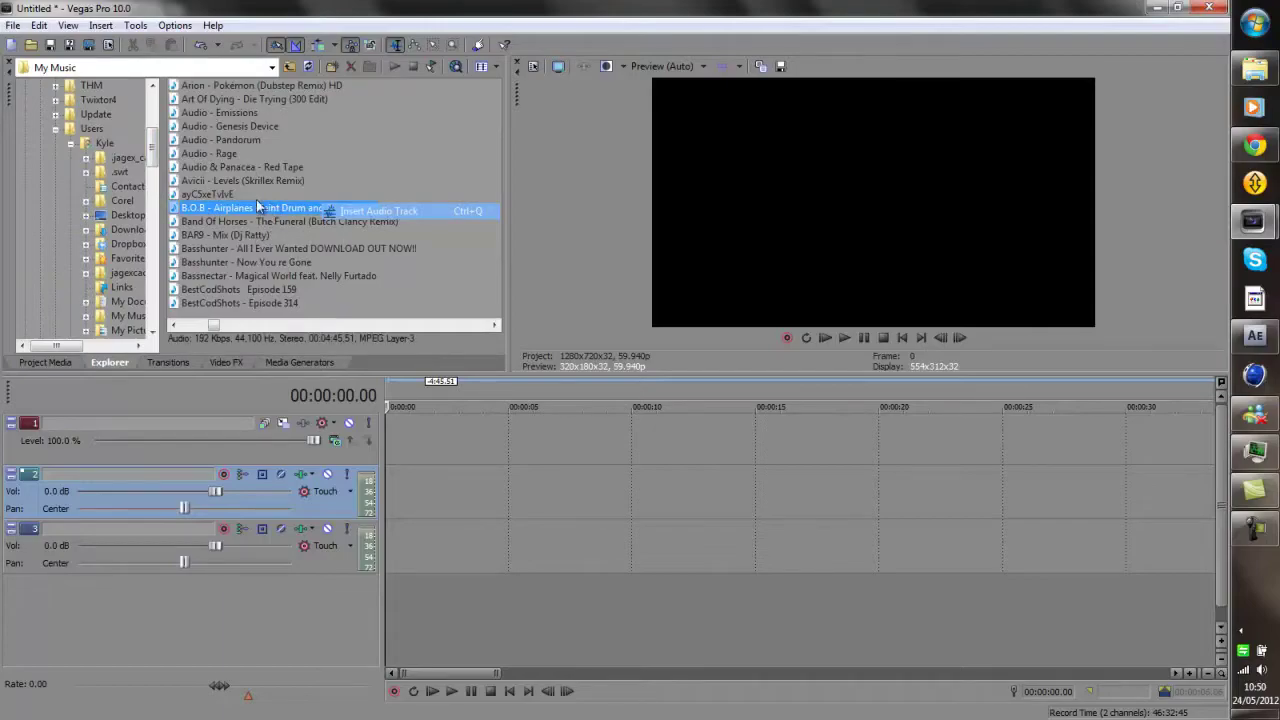
drag(254, 206, 392, 560)
click(833, 552)
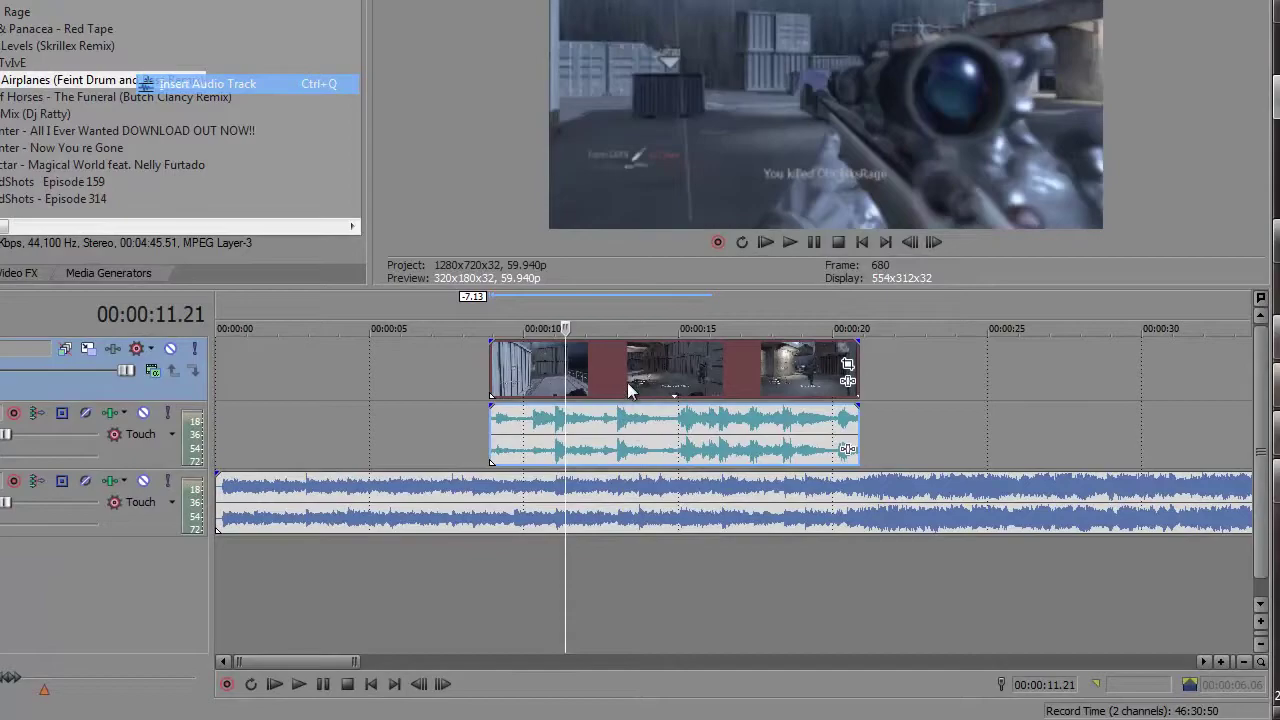
Turn off Maintain aspect ratio and set Disable resample in the properties of the video clip on track 1
right_click(627, 382)
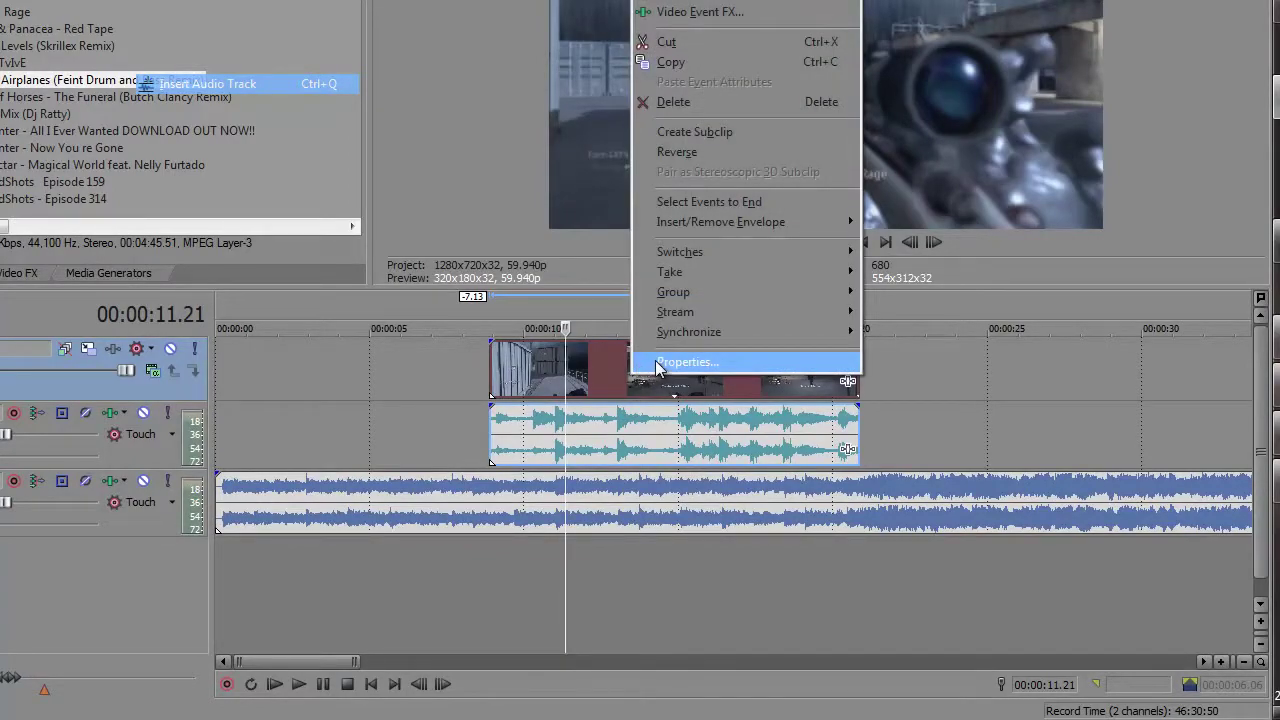
click(659, 364)
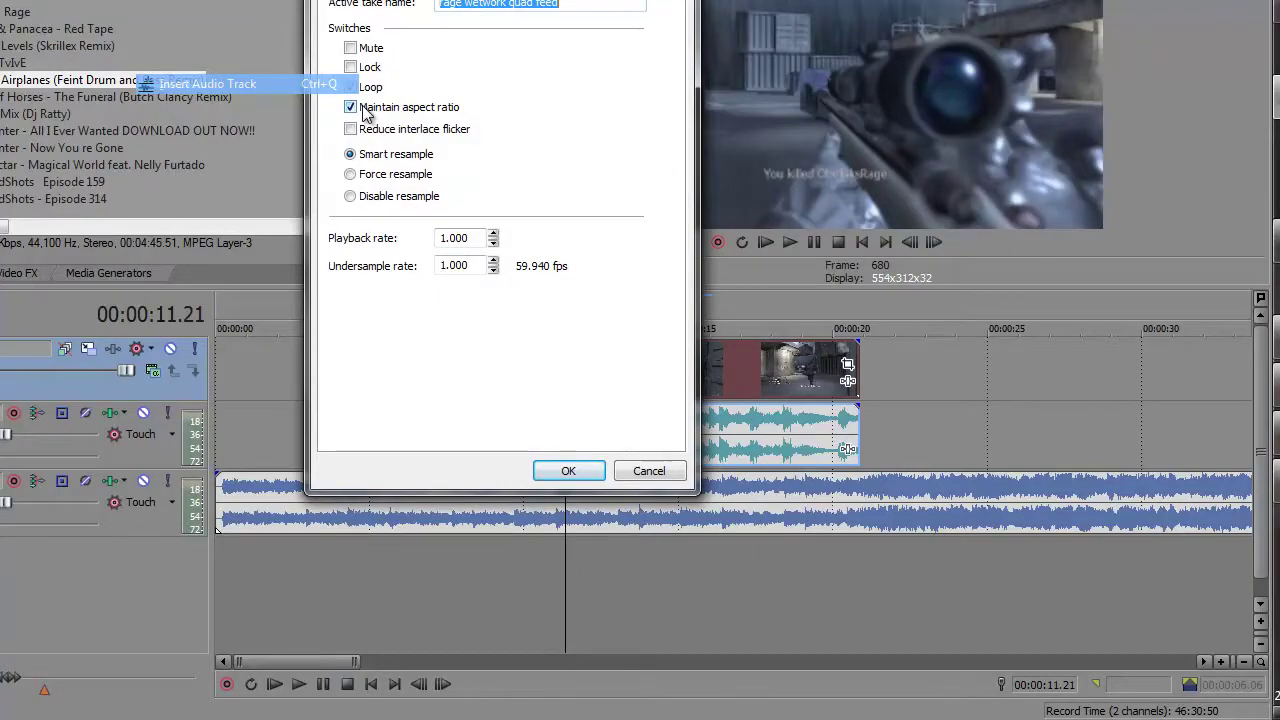
click(387, 114)
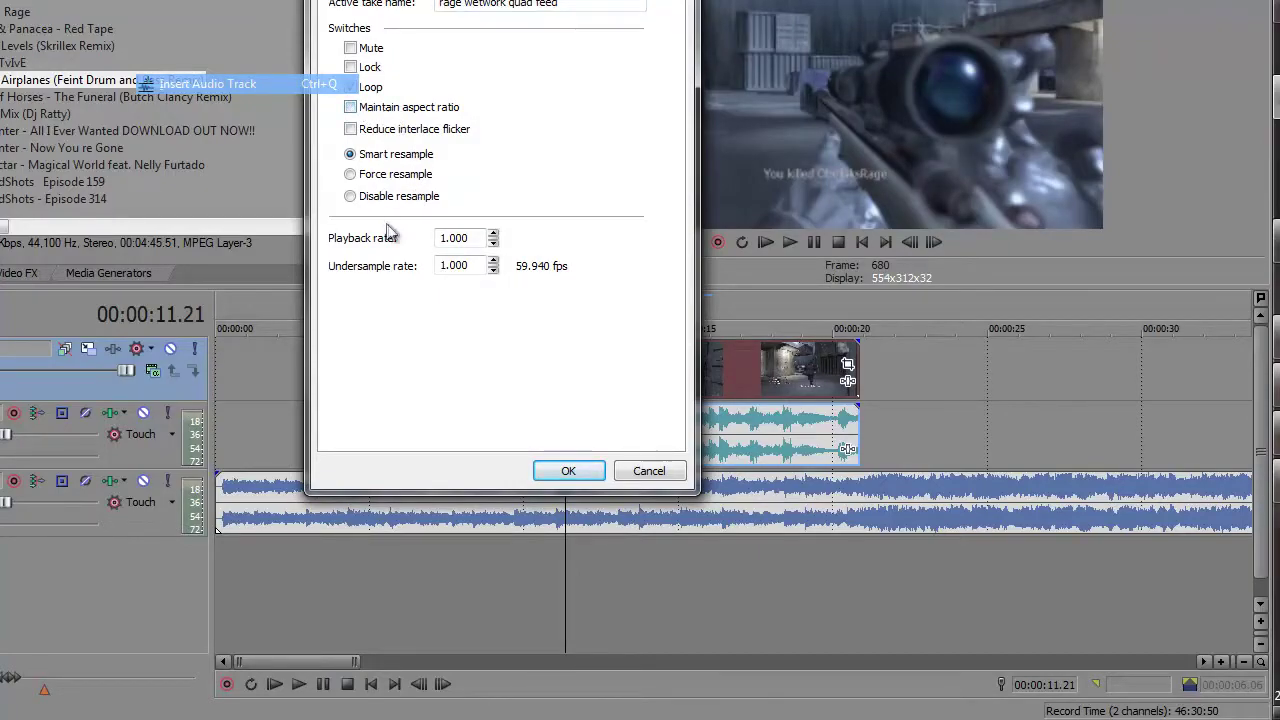
click(350, 196)
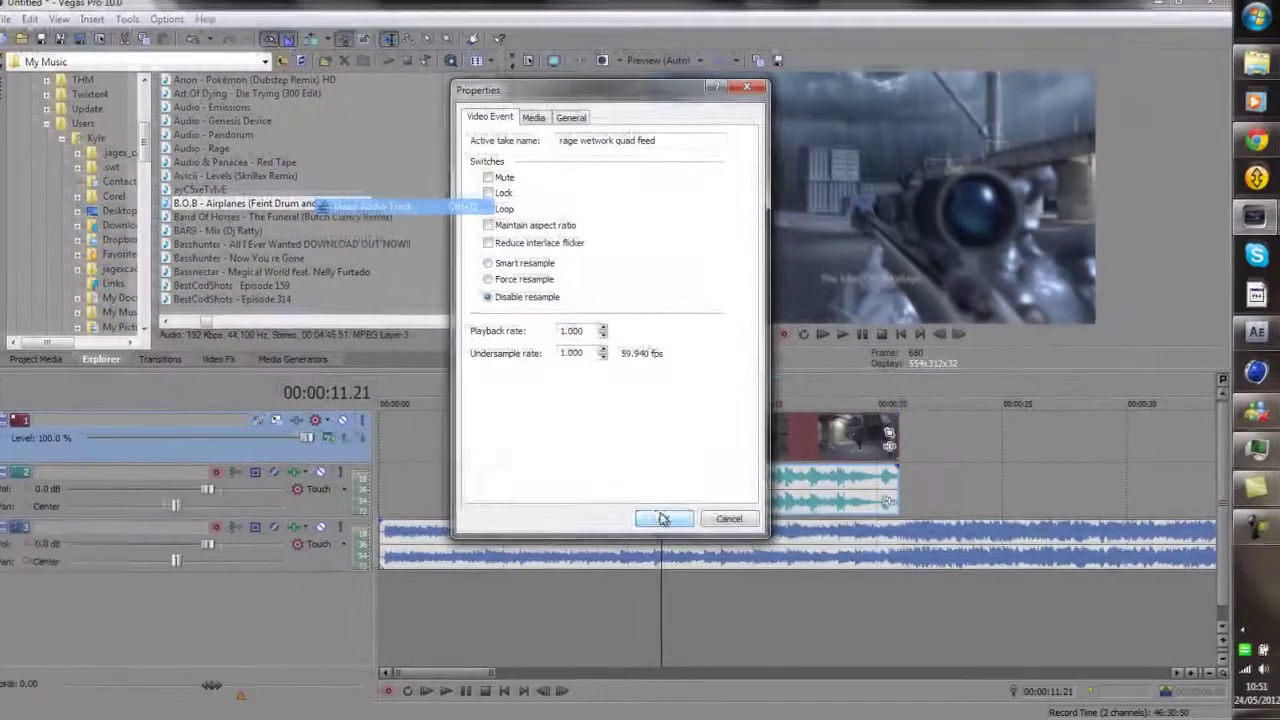
click(568, 471)
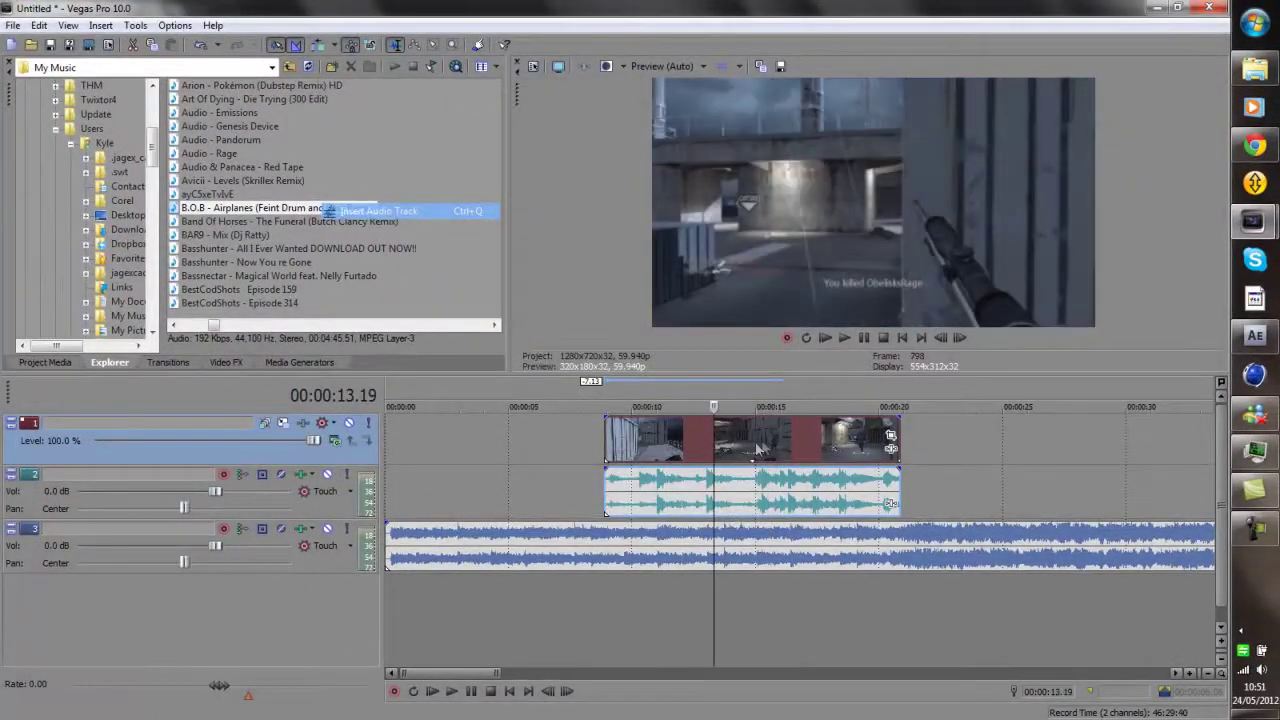
Check the video clip's frames at several points, then place the cursor in the empty stretch before the clip
click(748, 455)
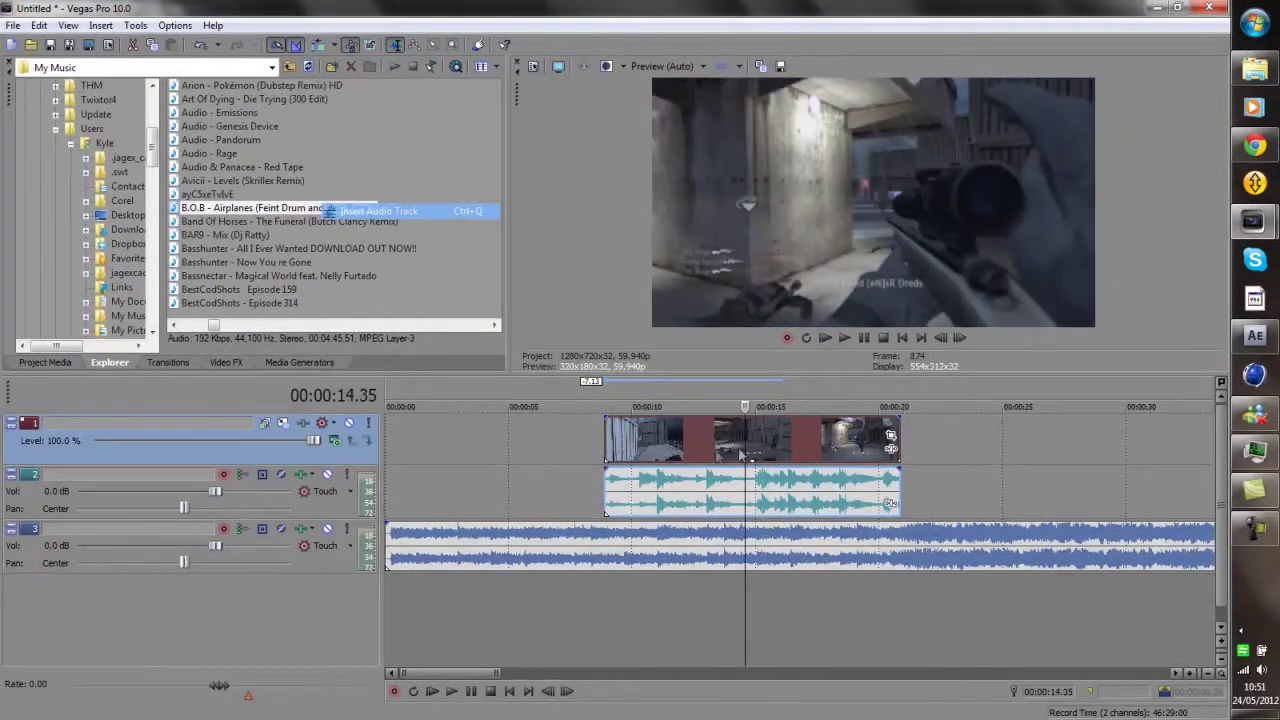
click(655, 455)
click(605, 450)
click(501, 463)
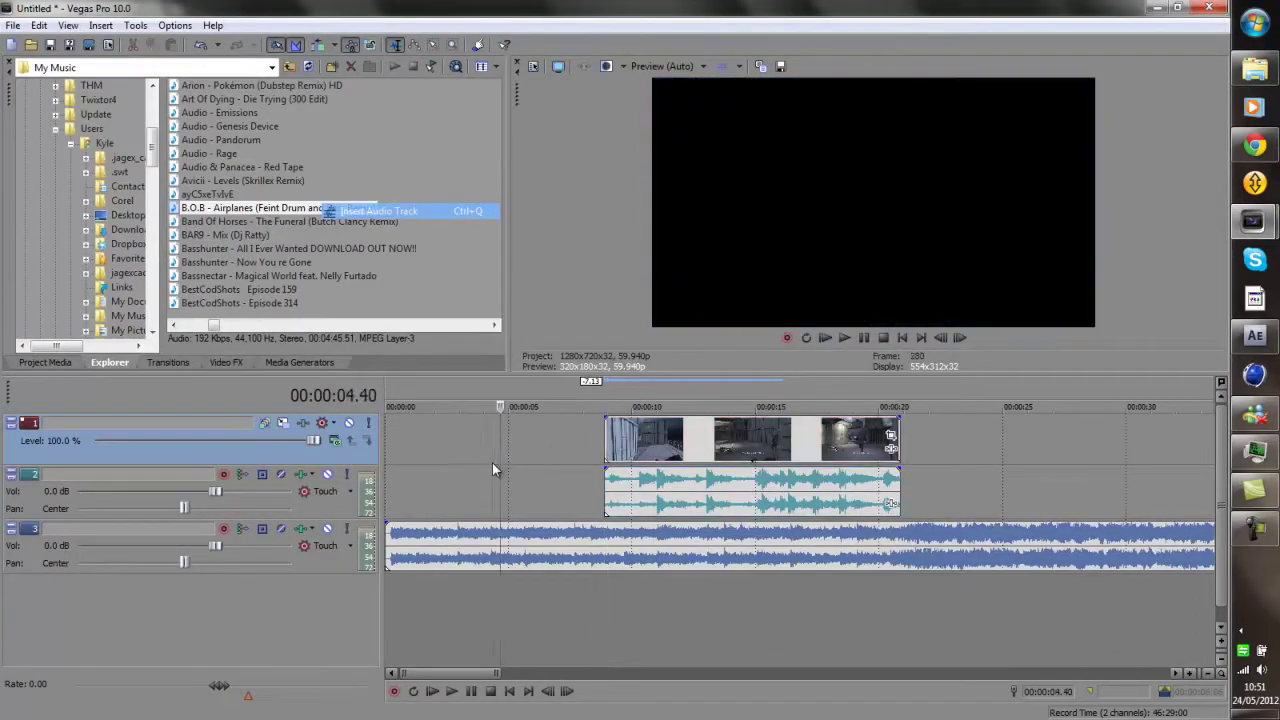
click(492, 467)
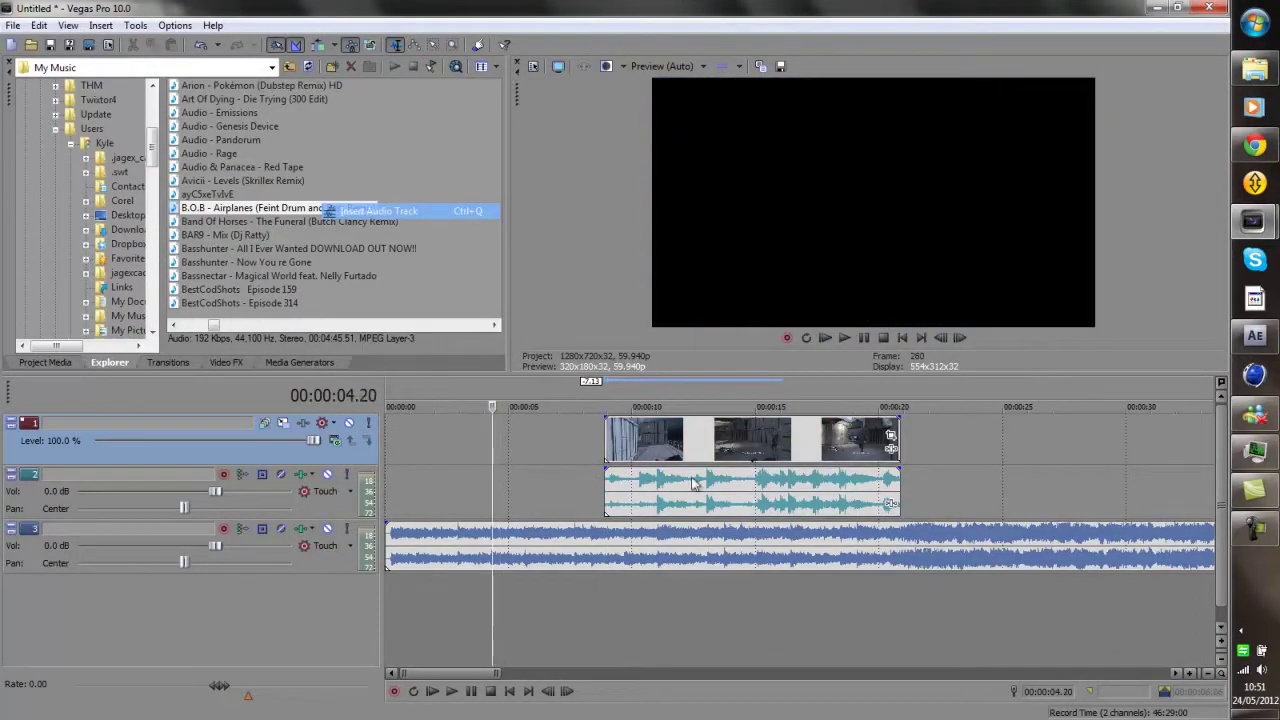
click(458, 258)
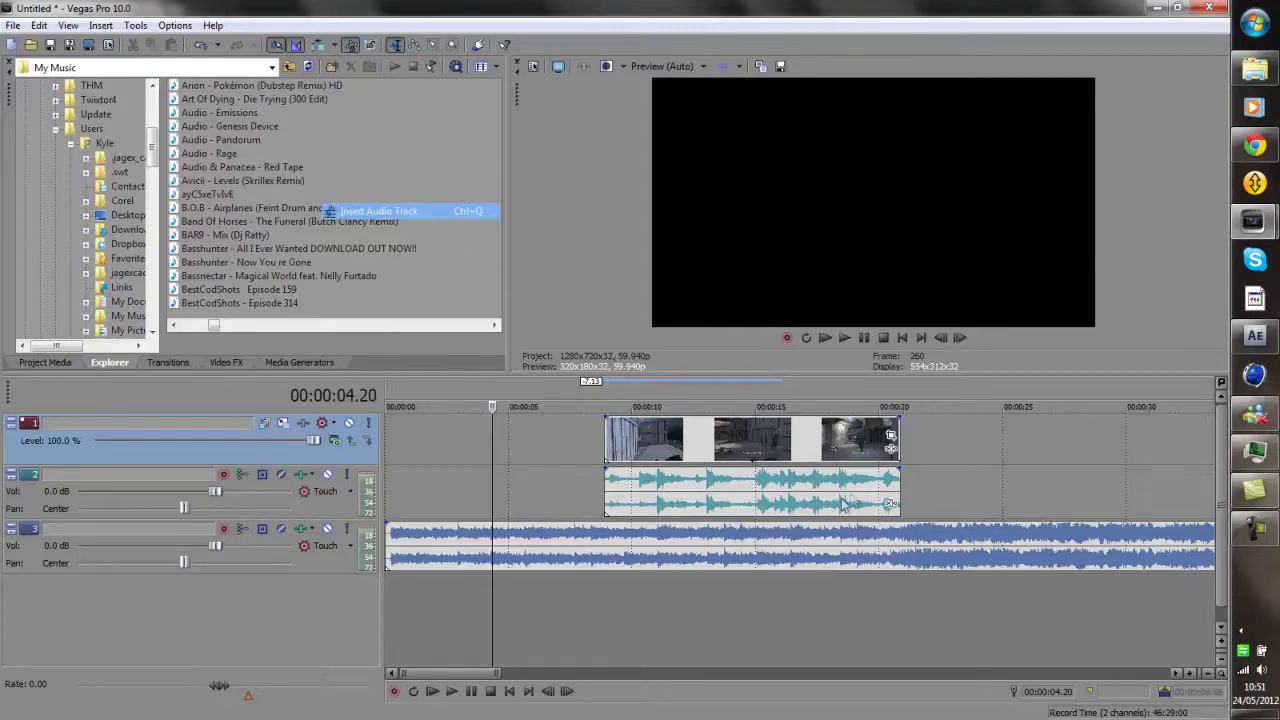
Examine the song's waveform under and after the video clip to find where the music changes
click(898, 545)
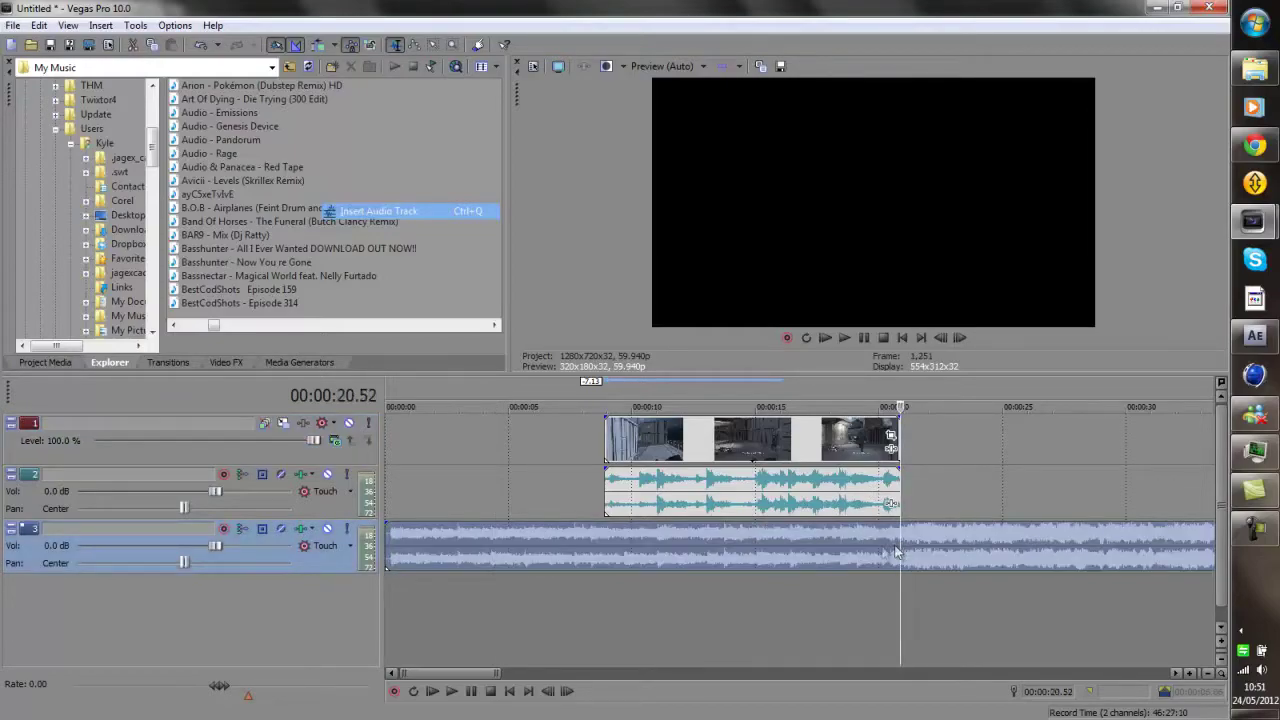
click(653, 541)
scroll(770, 589, down, 3)
scroll(770, 583, up, 4)
click(829, 545)
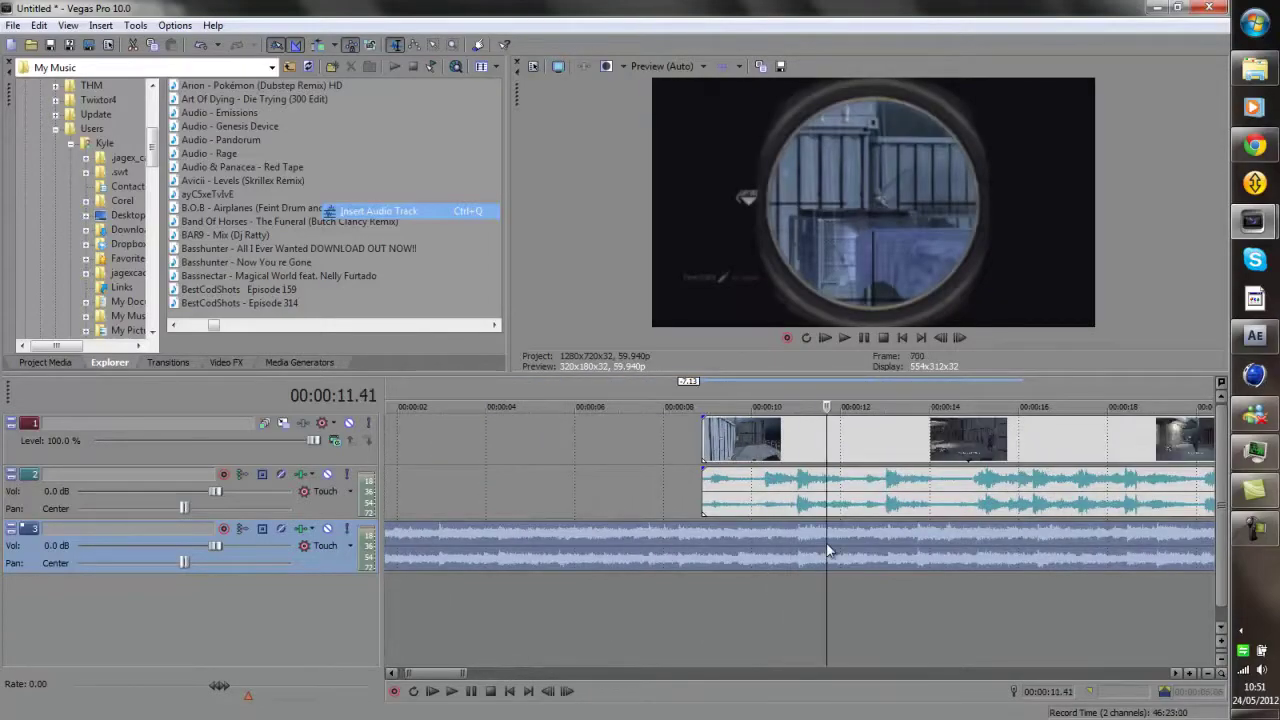
scroll(829, 546, down, 3)
click(694, 538)
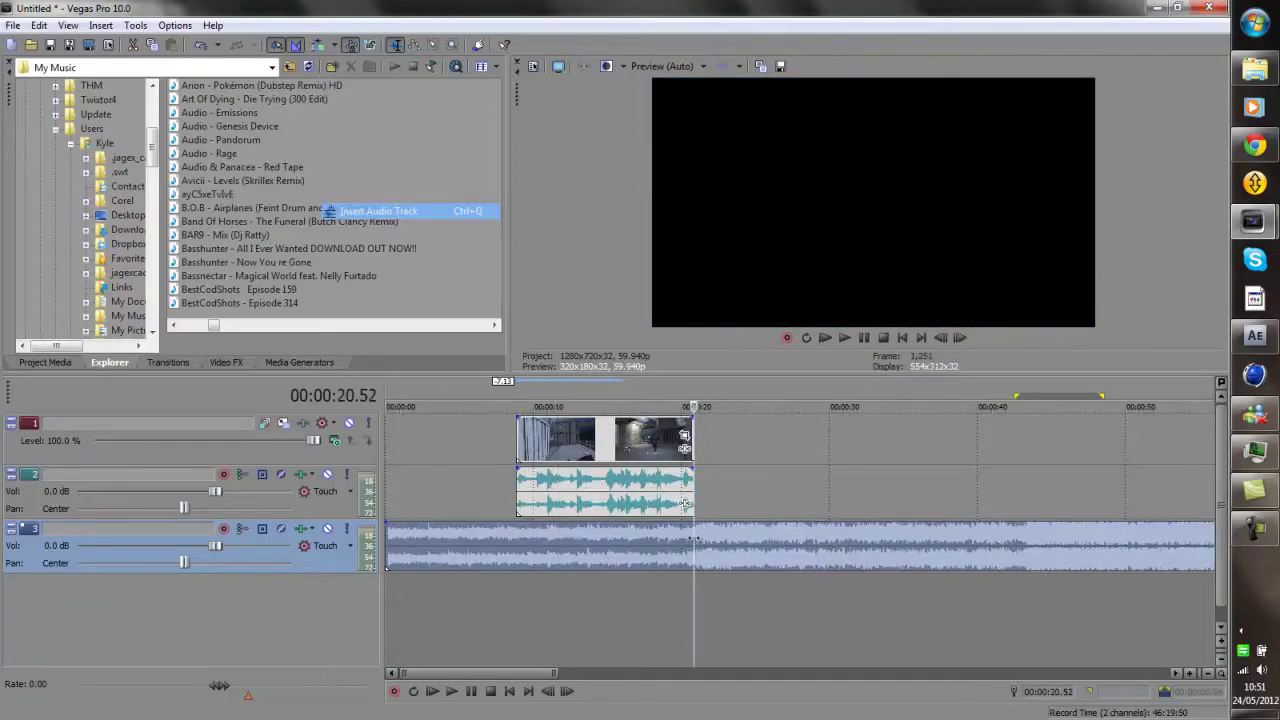
click(682, 542)
scroll(689, 542, down, 2)
click(574, 537)
click(517, 540)
scroll(608, 556, up, 2)
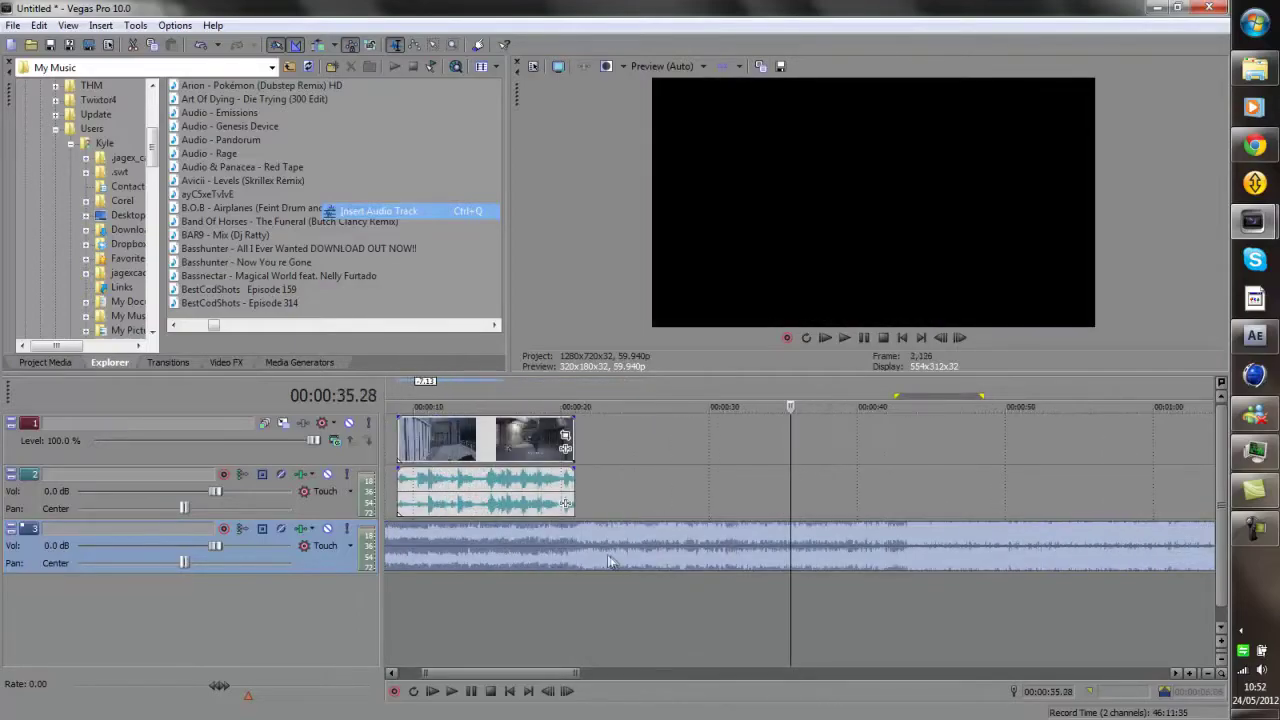
scroll(674, 540, down, 1)
scroll(668, 539, up, 5)
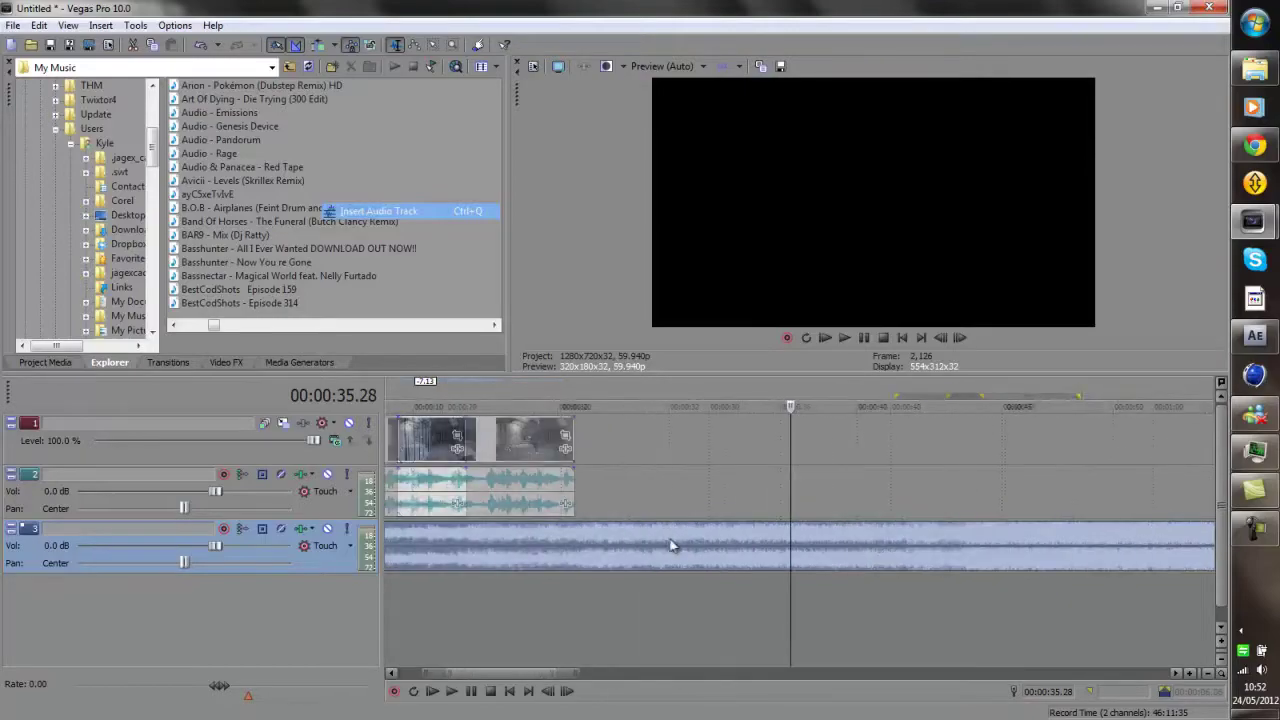
scroll(847, 540, down, 1)
Play the song from about 38 seconds and place an unnamed marker at the beat change at 00:00:43.23
click(848, 540)
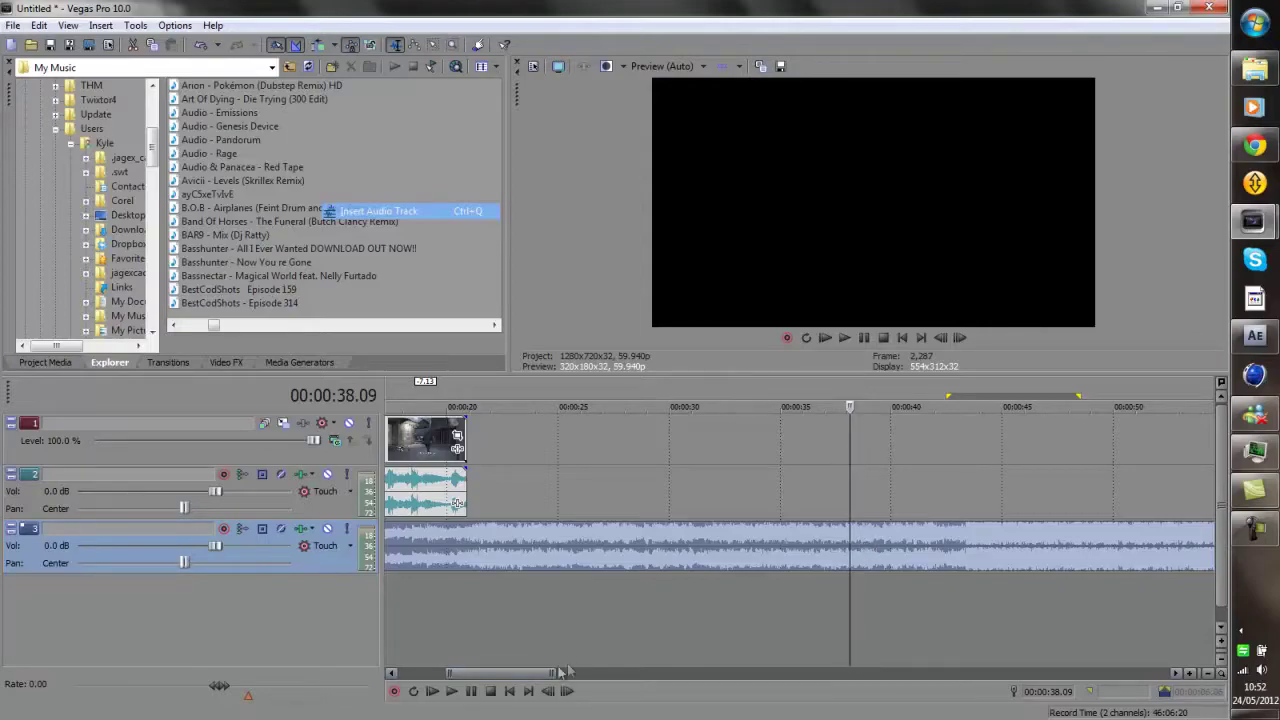
key(space)
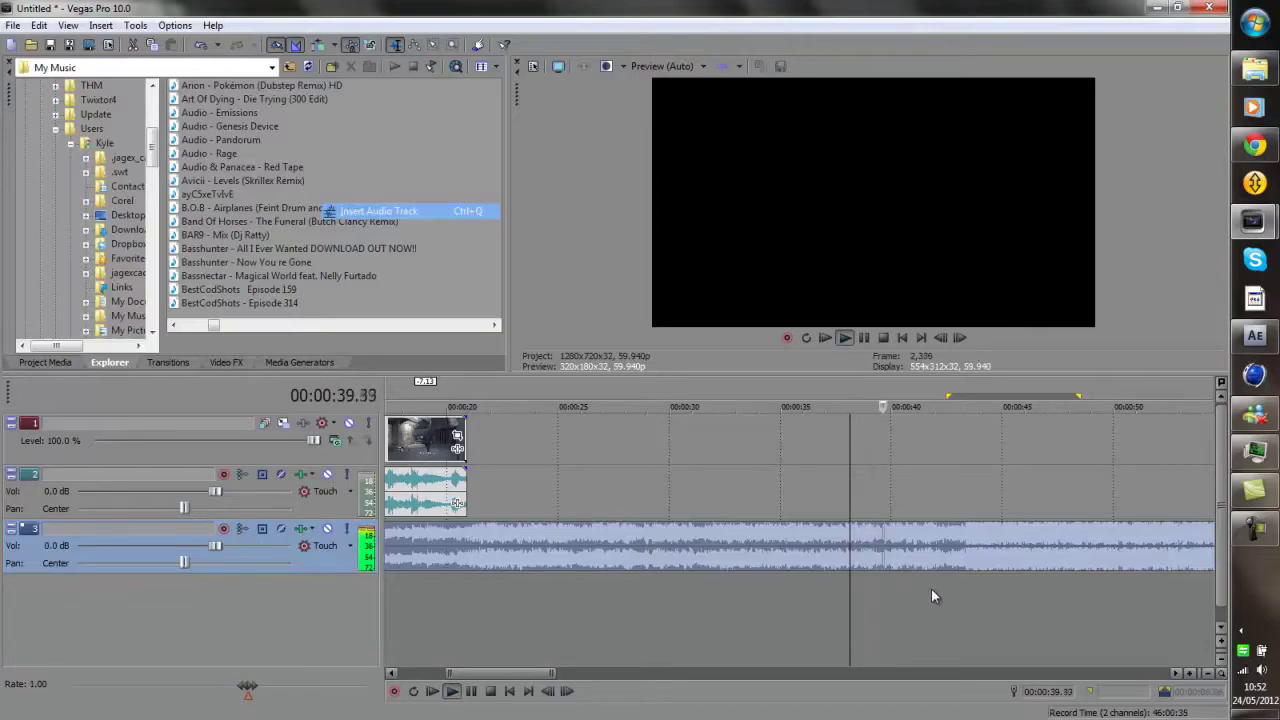
click(965, 541)
scroll(965, 541, up, 5)
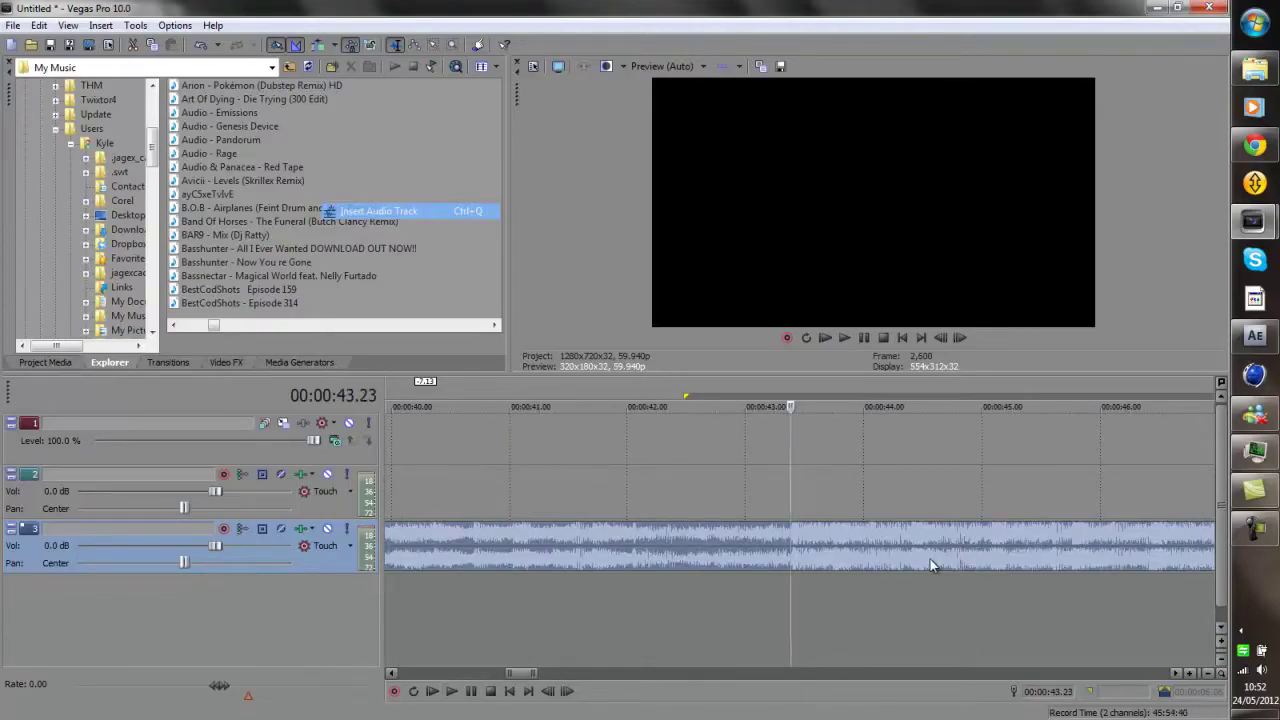
key(m)
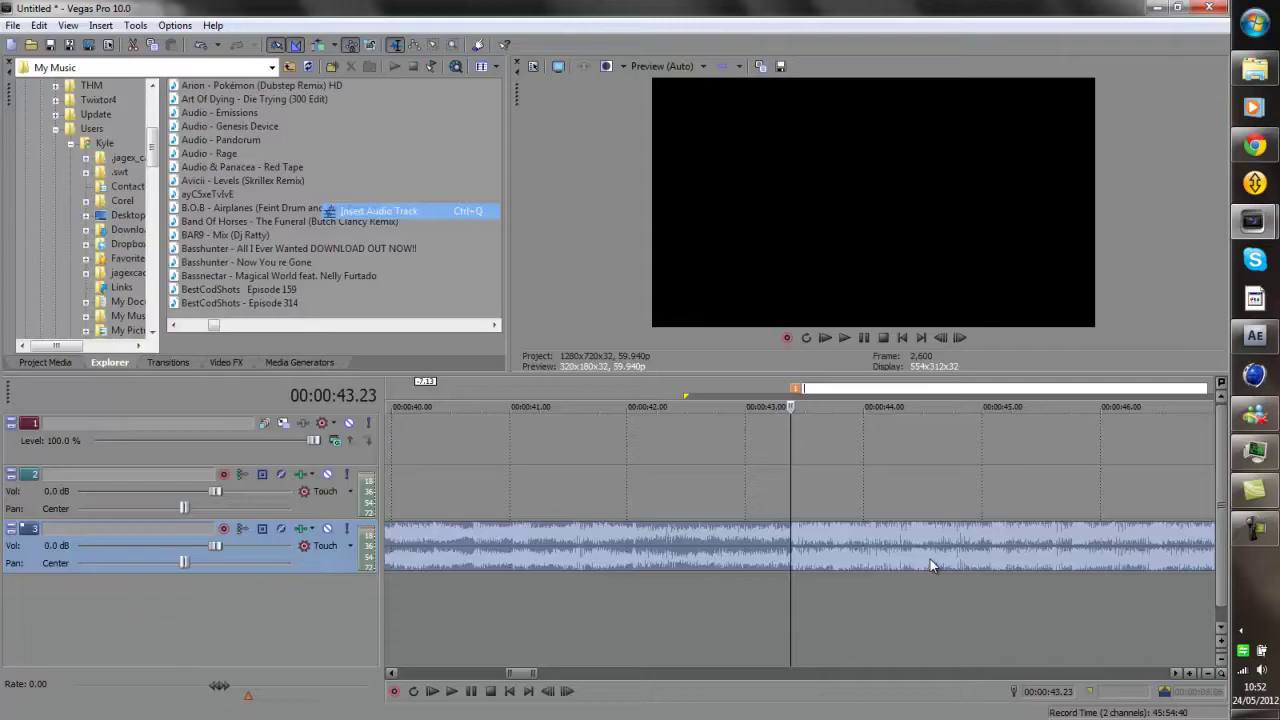
Play the song from the first marker to check its timing, and return the cursor to that marker
click(795, 541)
key(space)
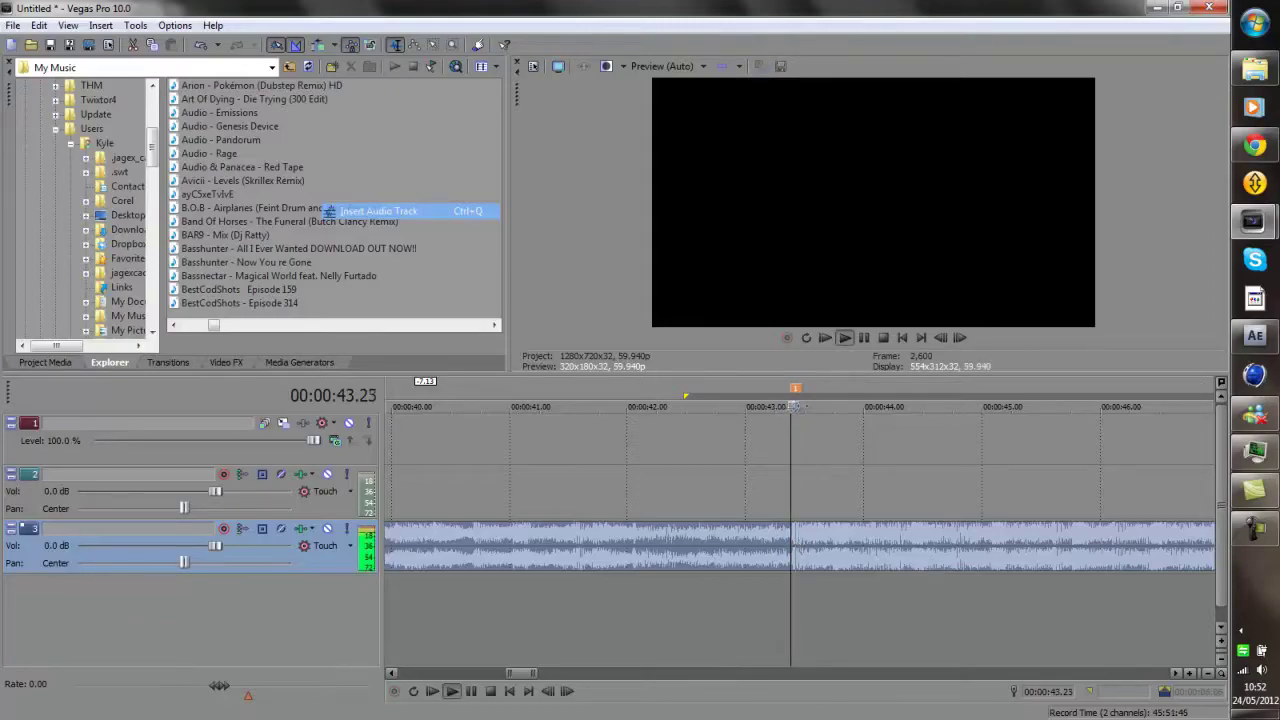
key(space)
click(625, 490)
click(766, 477)
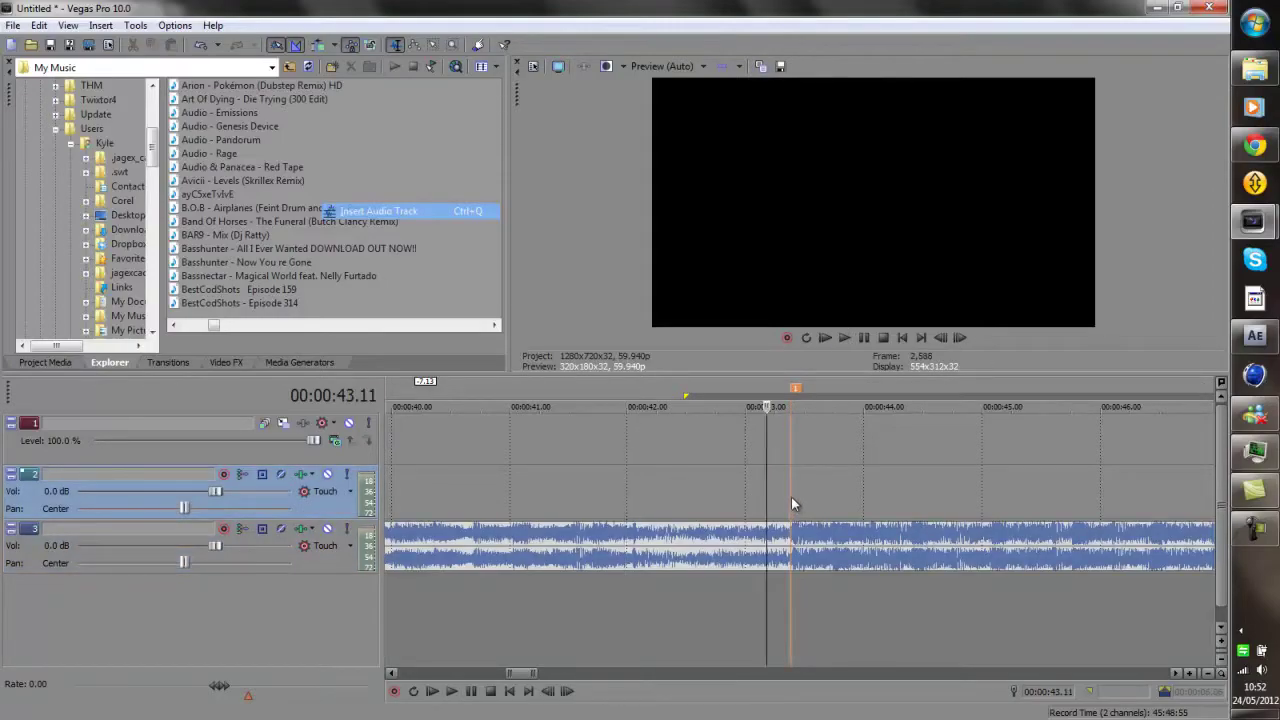
click(792, 497)
scroll(797, 505, up, 2)
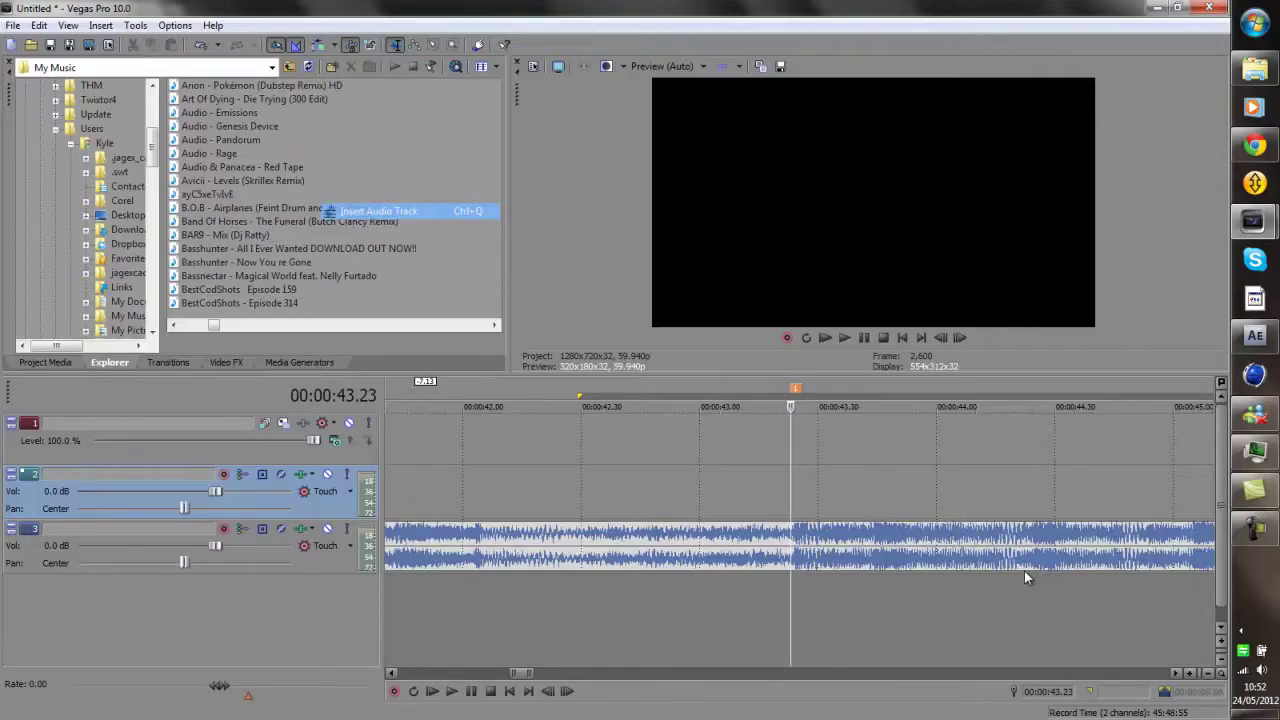
Listen to the song from the first marker and place a second unnamed marker on the beat at 00:00:44.44
click(1091, 541)
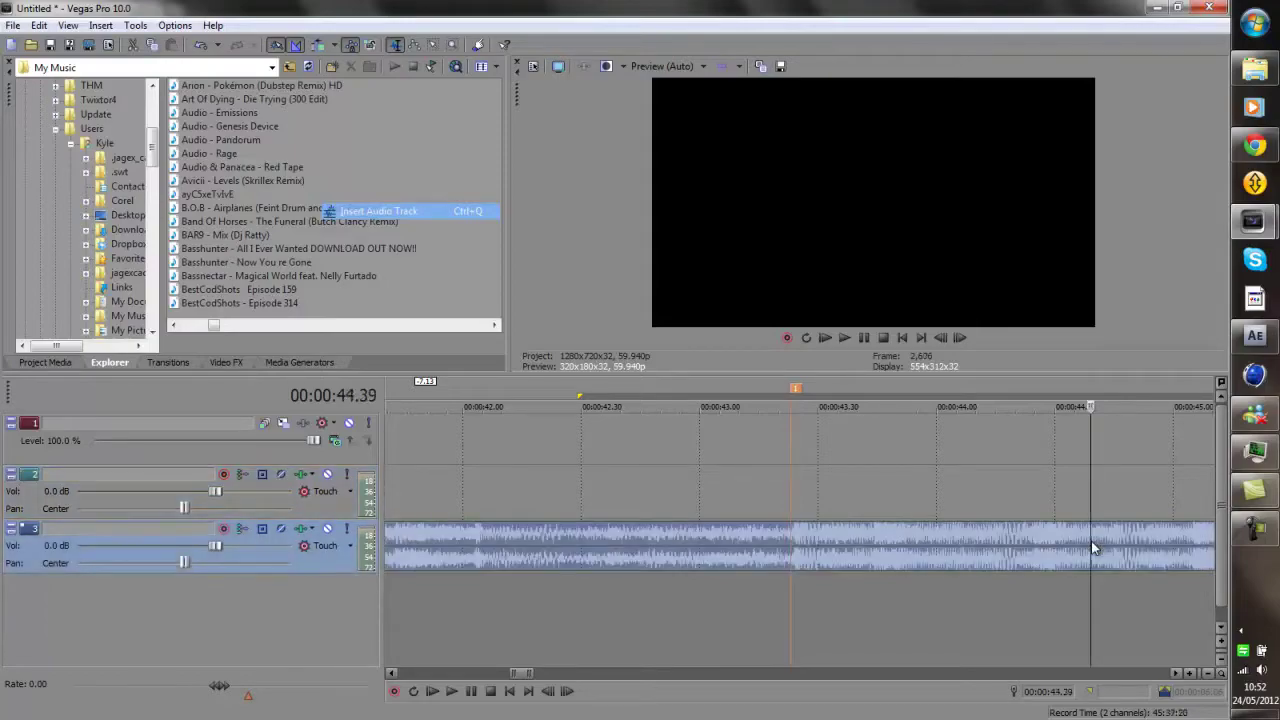
click(1125, 536)
click(792, 502)
scroll(792, 502, down, 2)
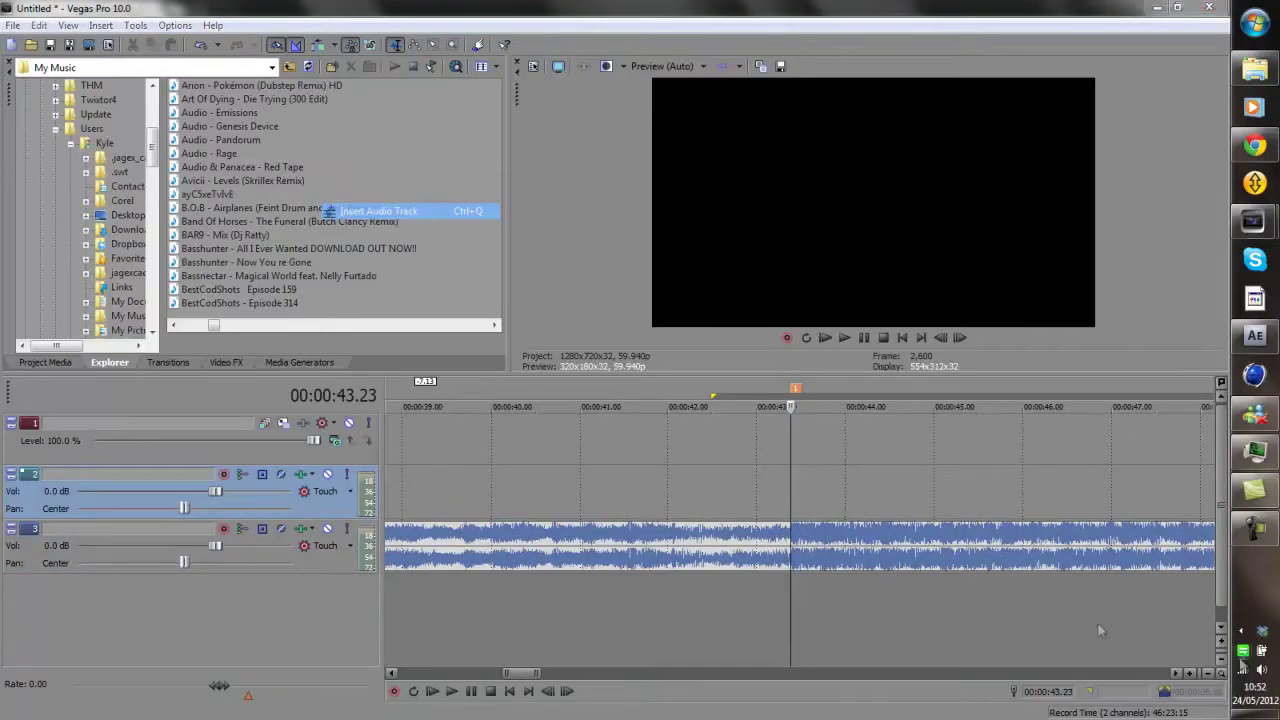
scroll(806, 482, up, 2)
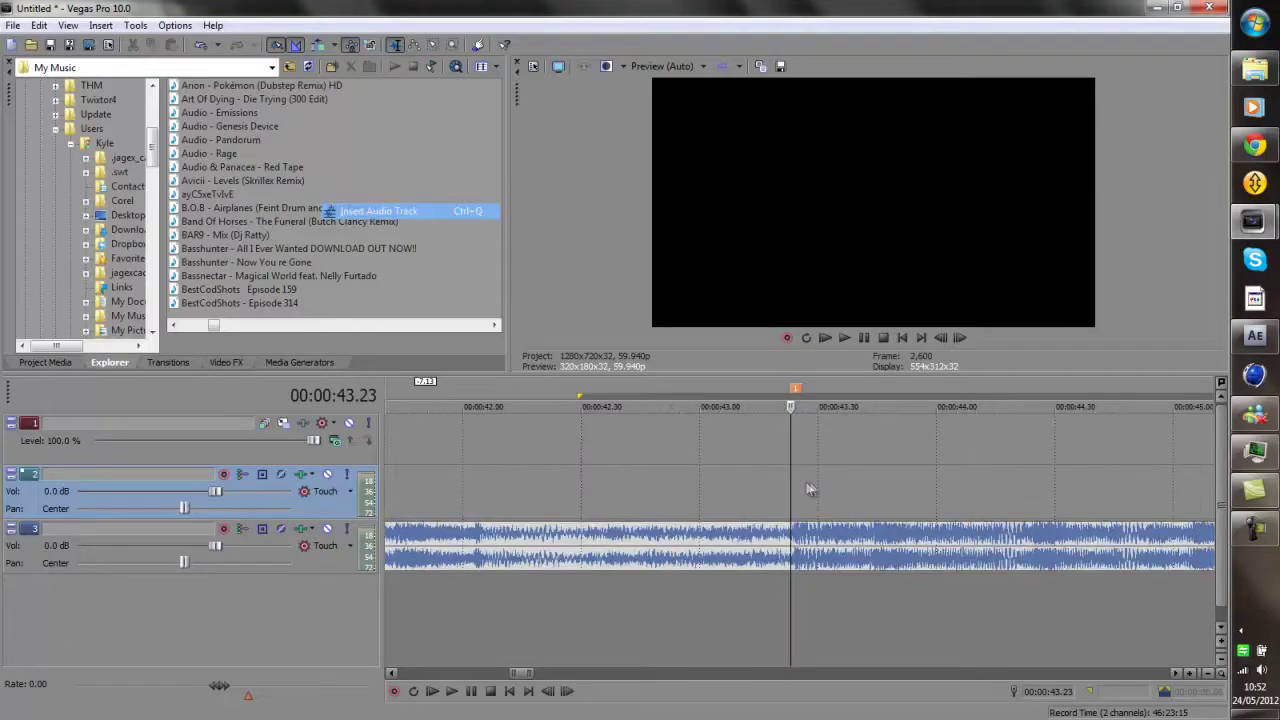
key(space)
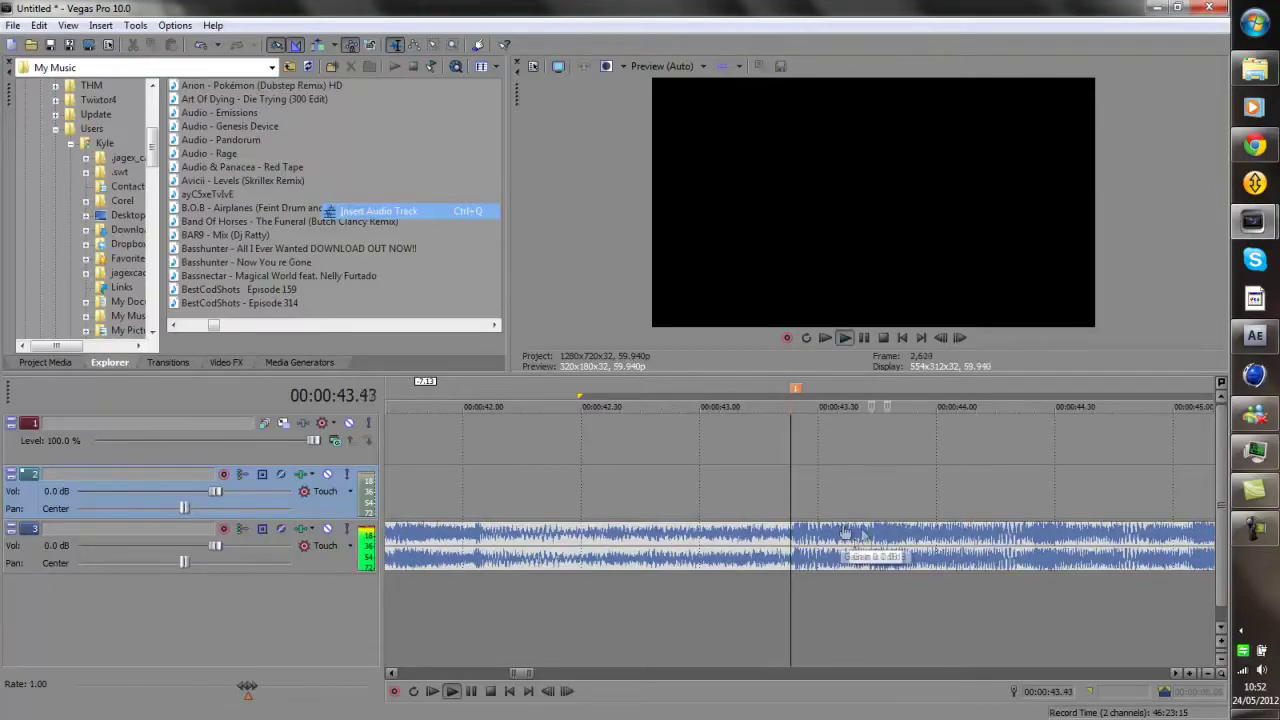
click(933, 555)
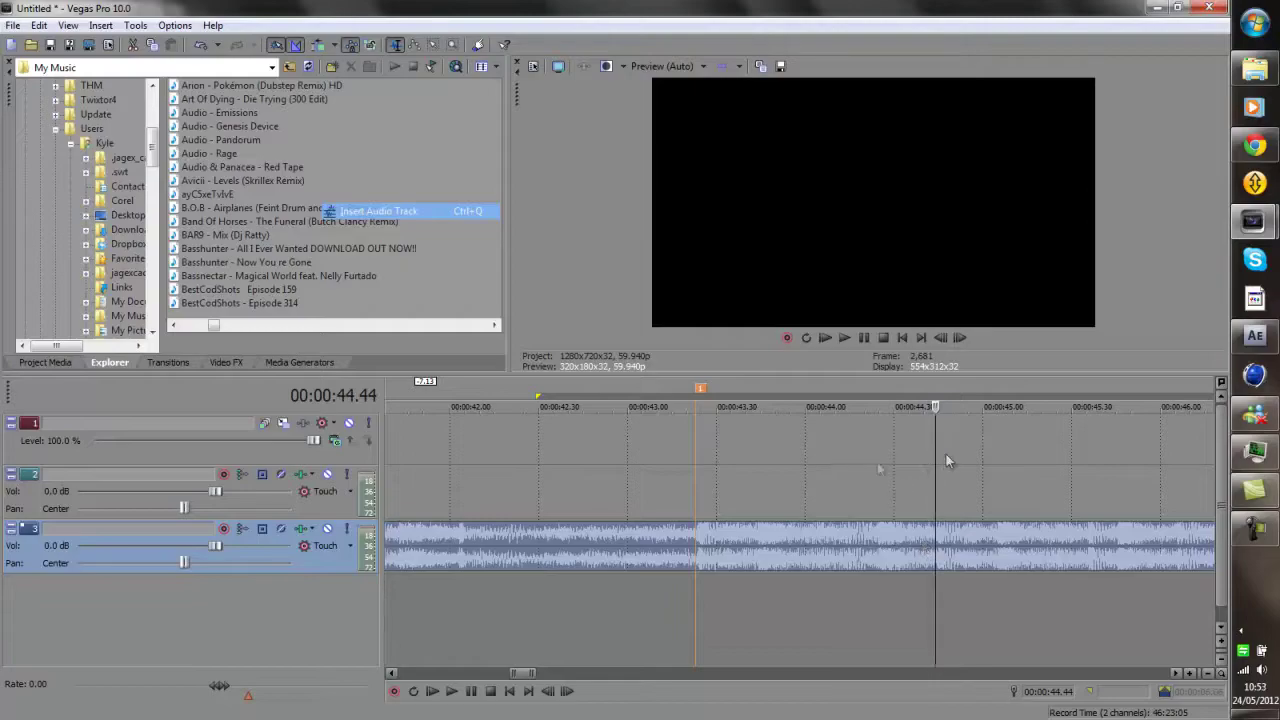
key(m)
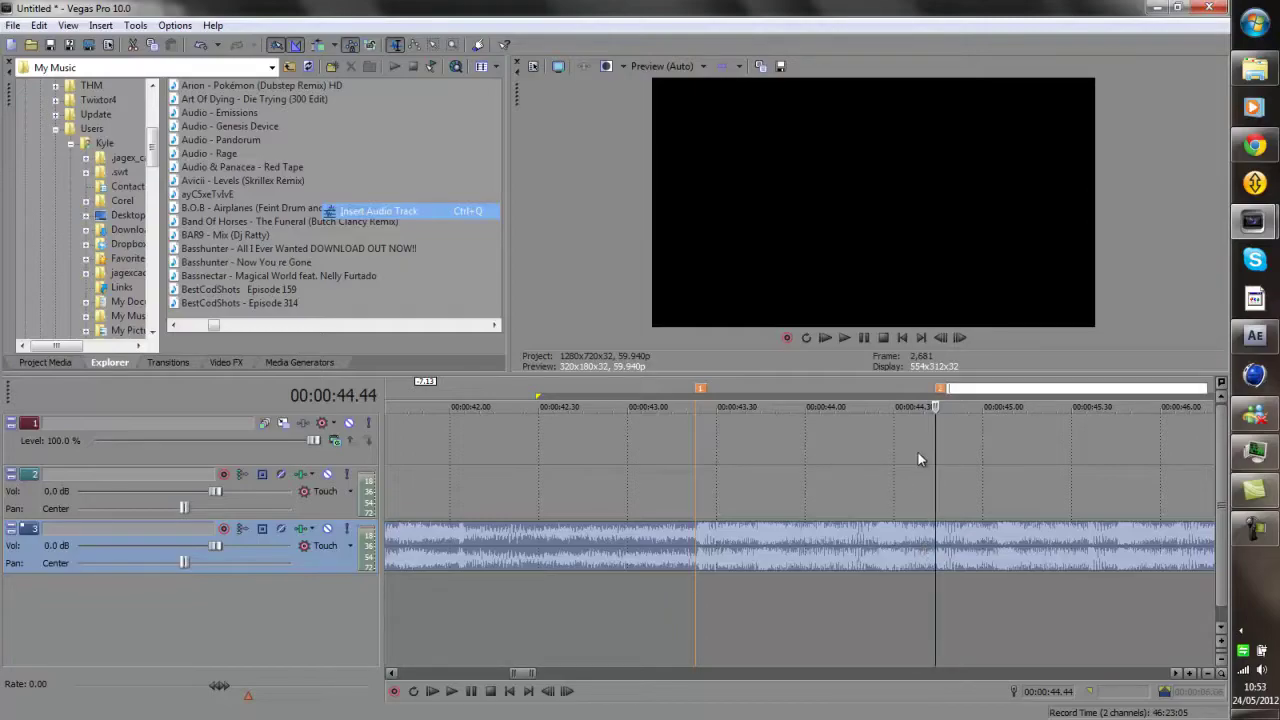
Play the song from the first marker and place a third unnamed marker on the beat at 00:00:46.06
click(696, 466)
scroll(694, 461, down, 2)
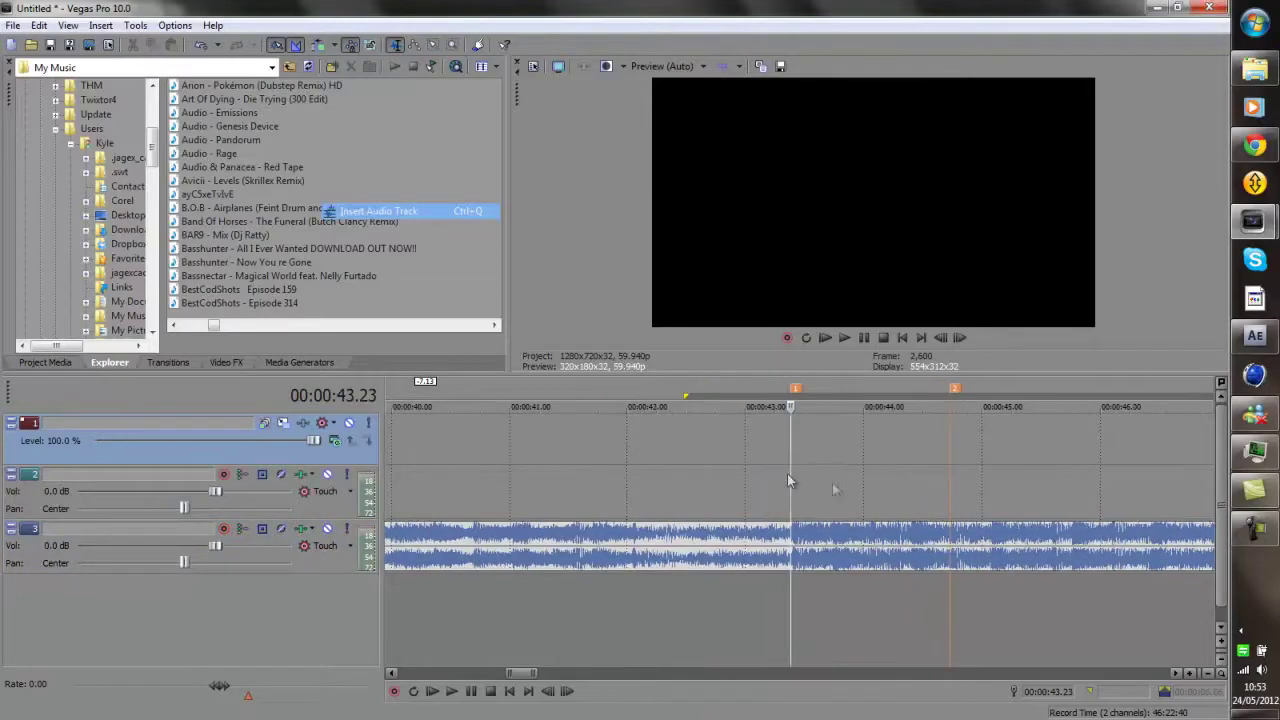
key(space)
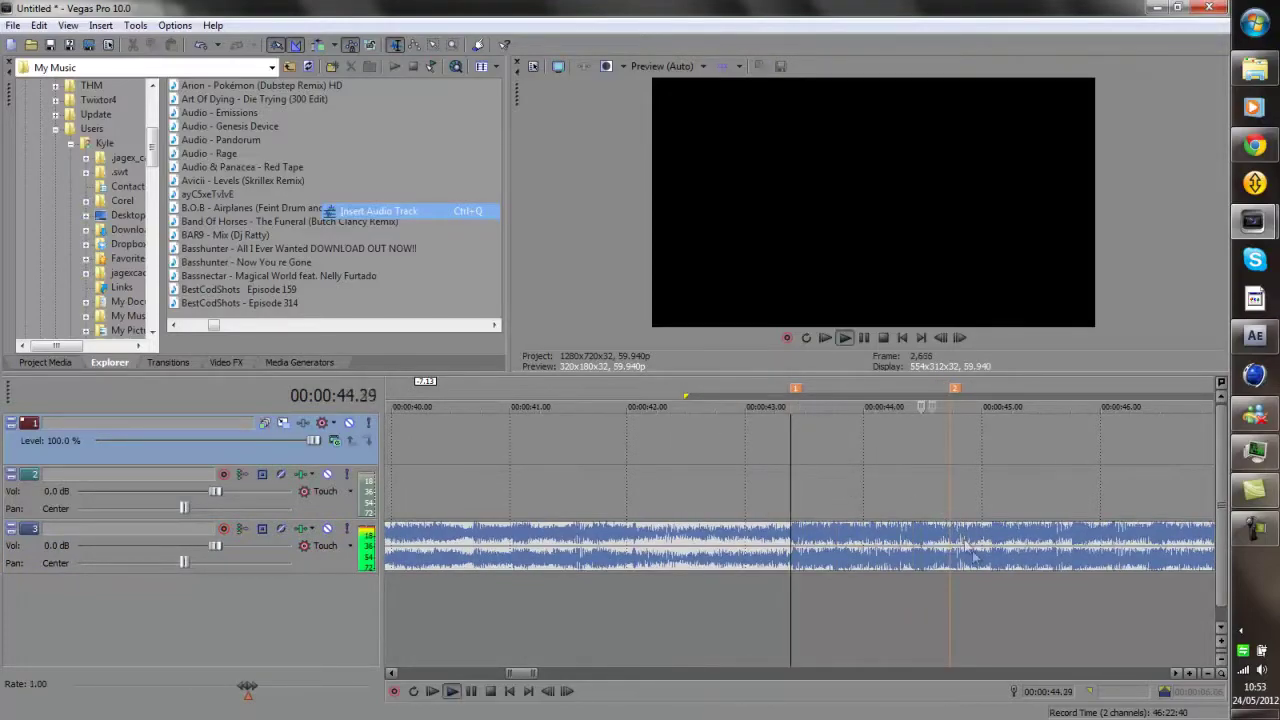
click(1108, 538)
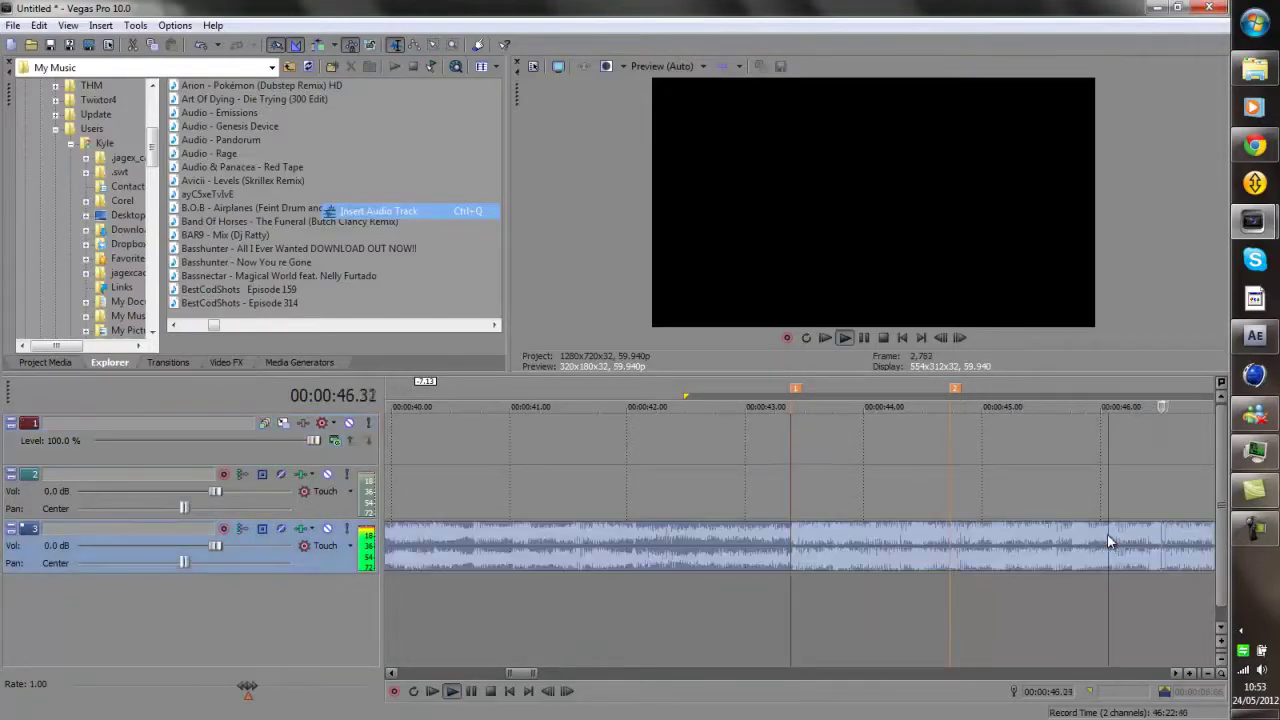
key(space)
click(1113, 541)
key(m)
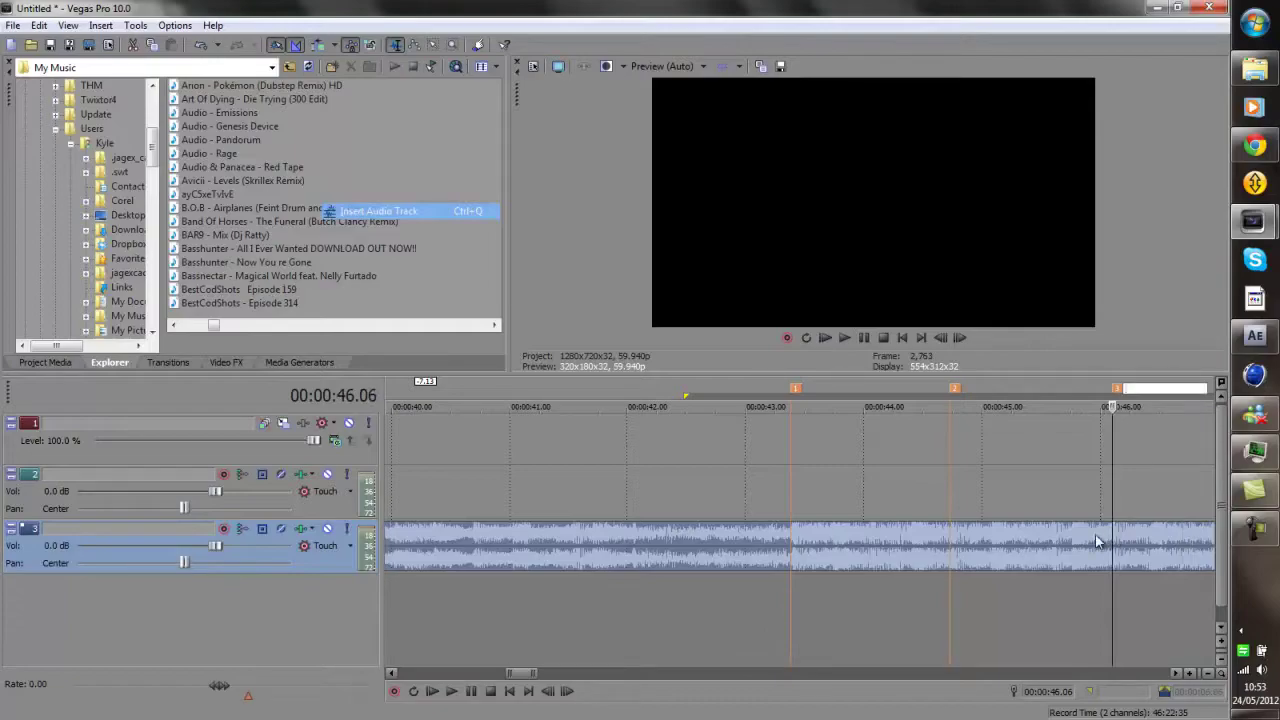
Compare the spacing between the three markers by selecting the range from the first to the second, and from the second to the third
click(795, 385)
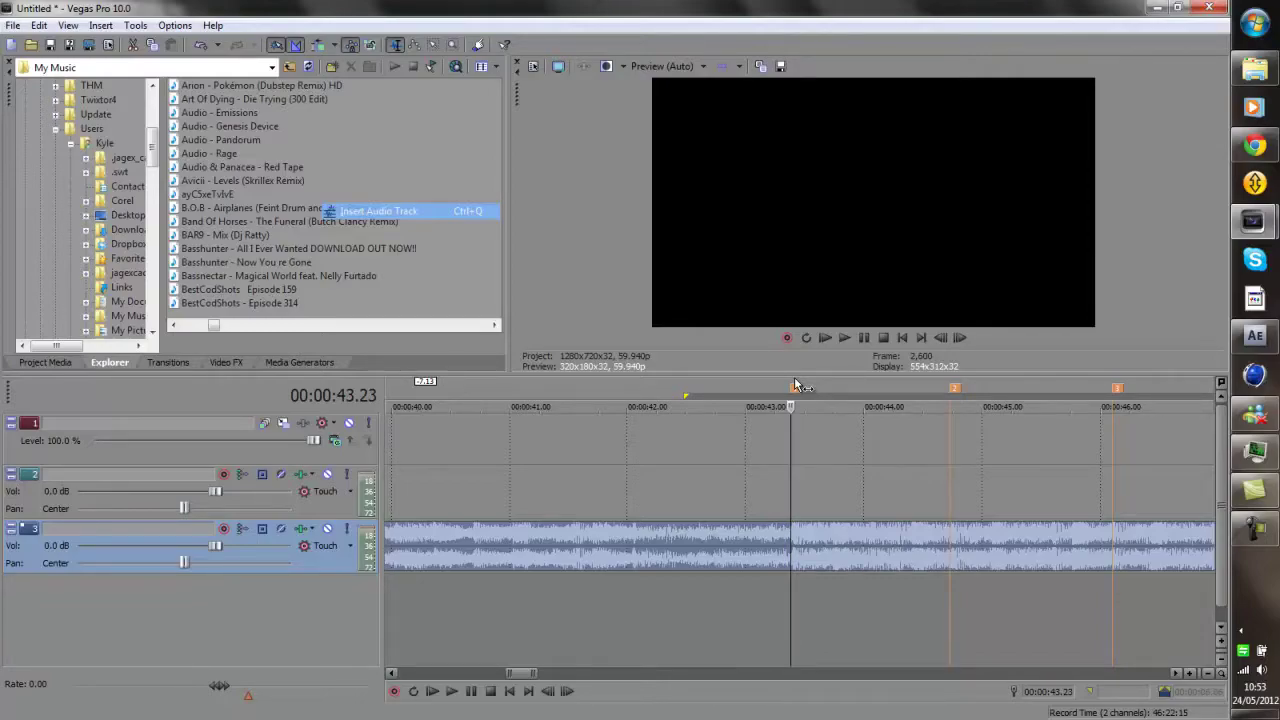
mouse_move(795, 385)
mouse_down()
mouse_move(948, 386)
mouse_move(946, 366)
mouse_up()
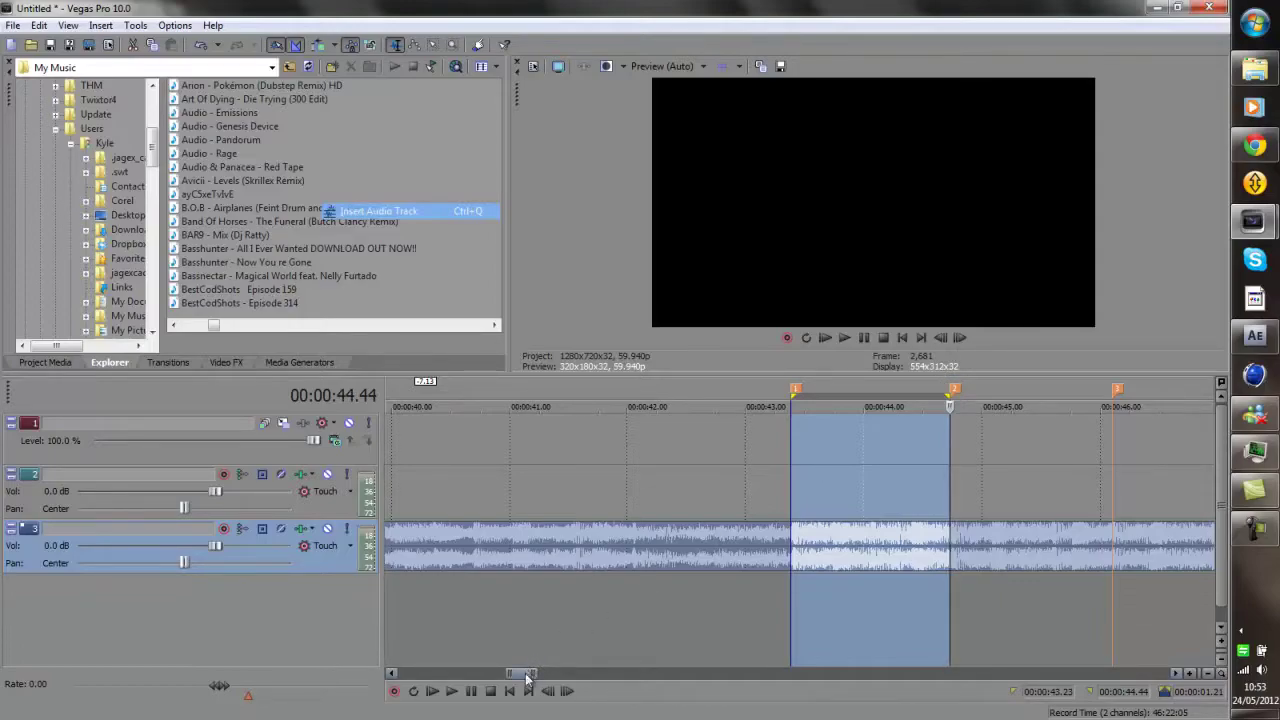
drag(533, 674, 548, 675)
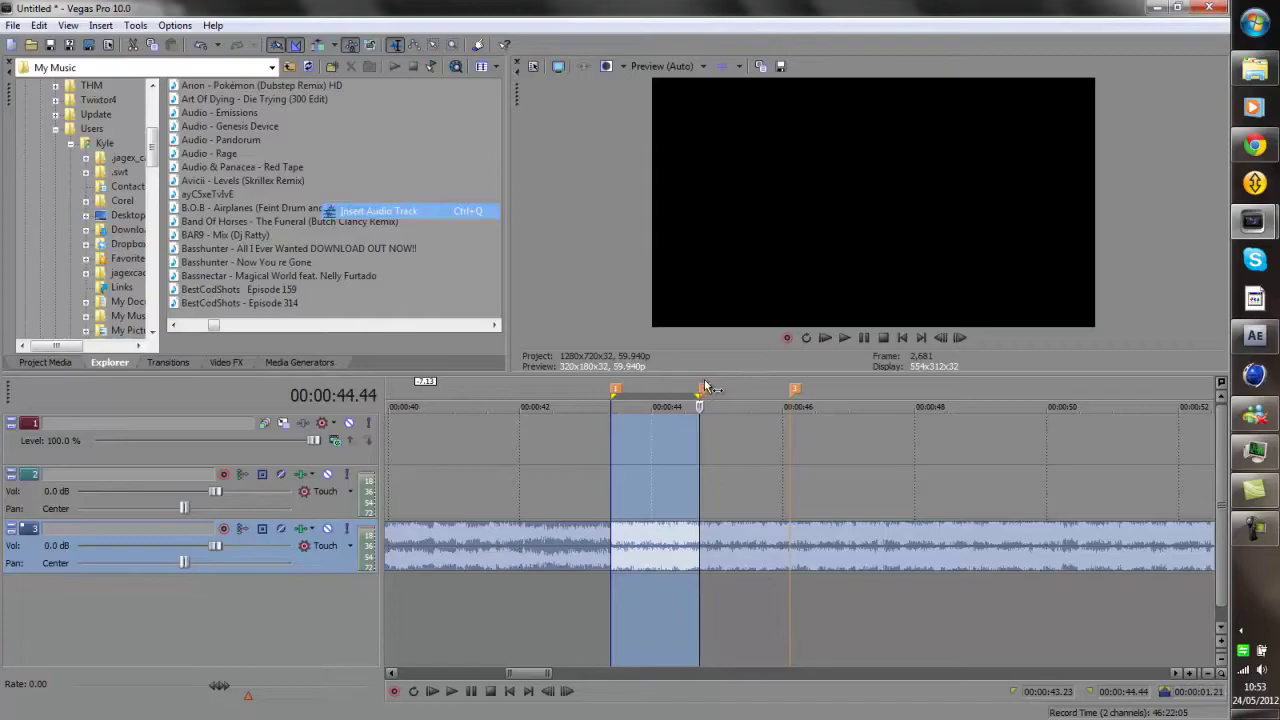
drag(704, 387, 789, 383)
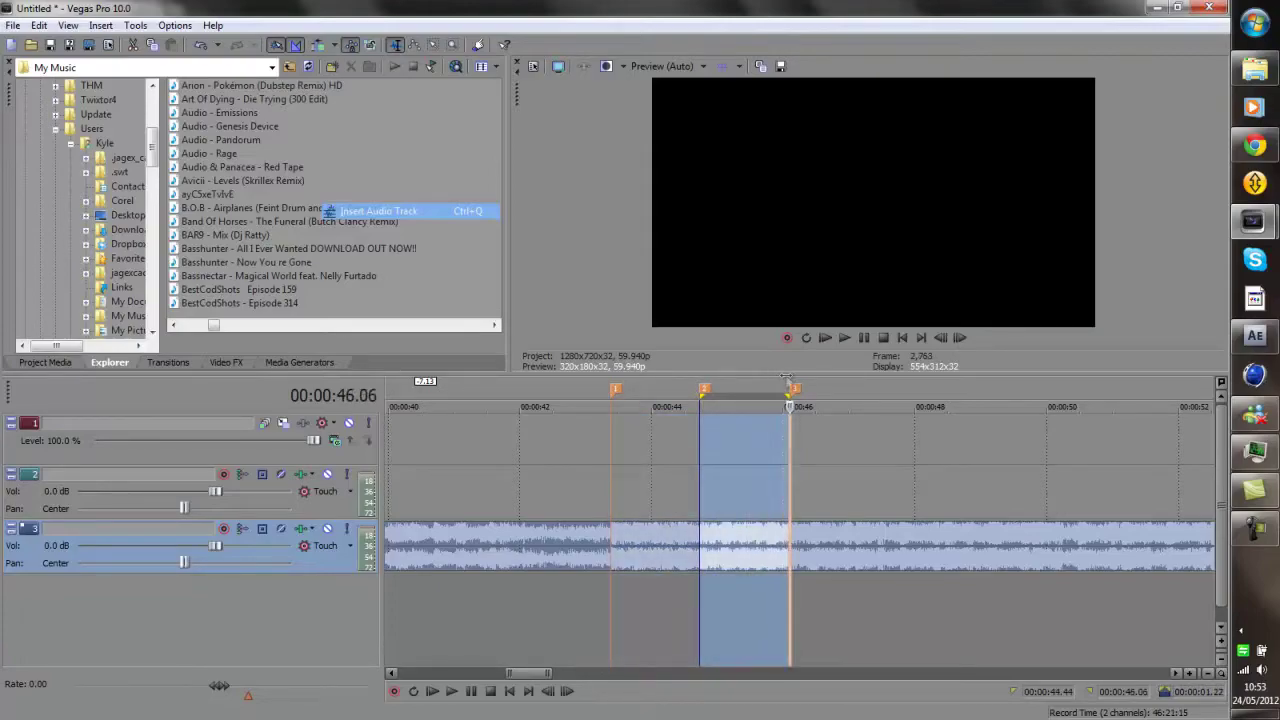
click(617, 479)
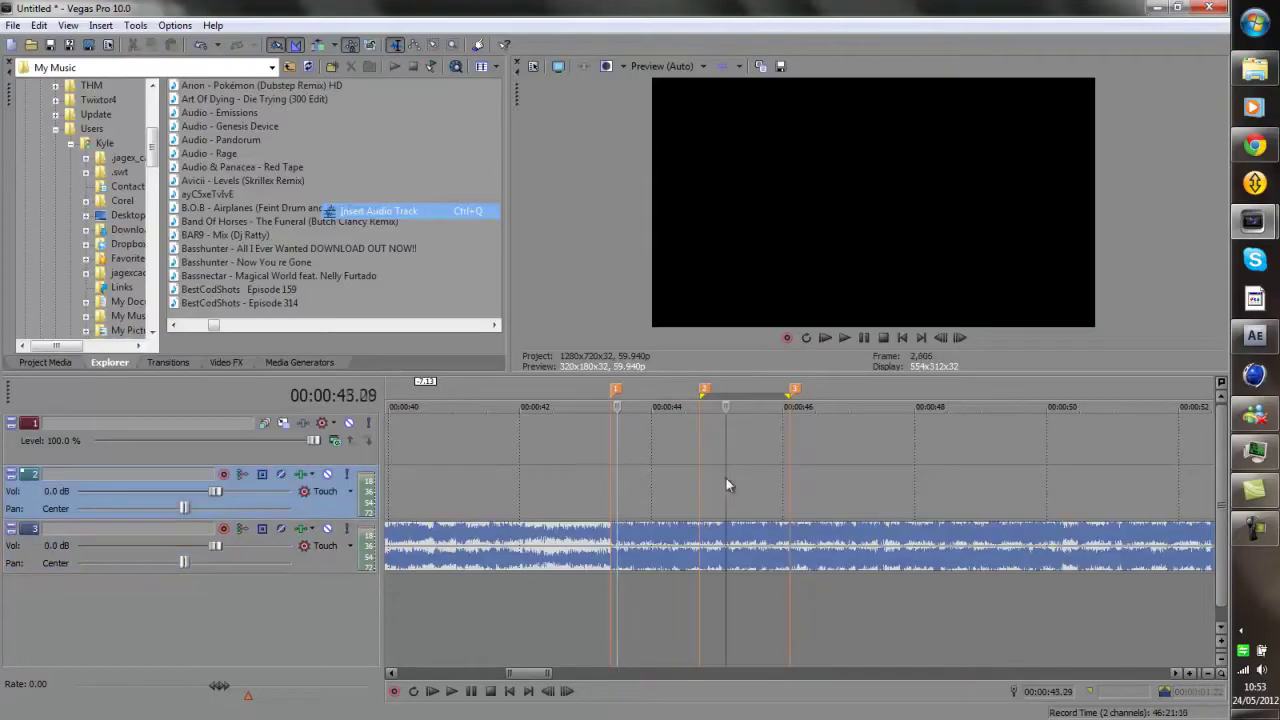
click(726, 485)
click(786, 471)
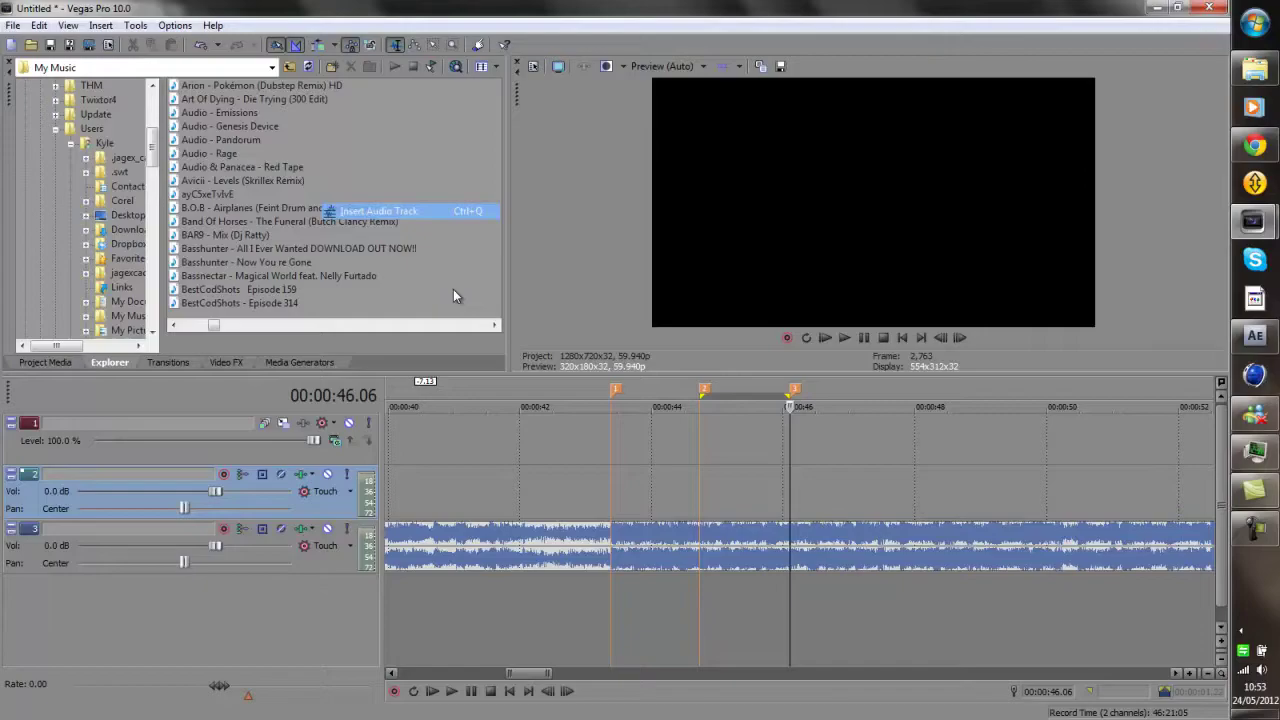
click(611, 503)
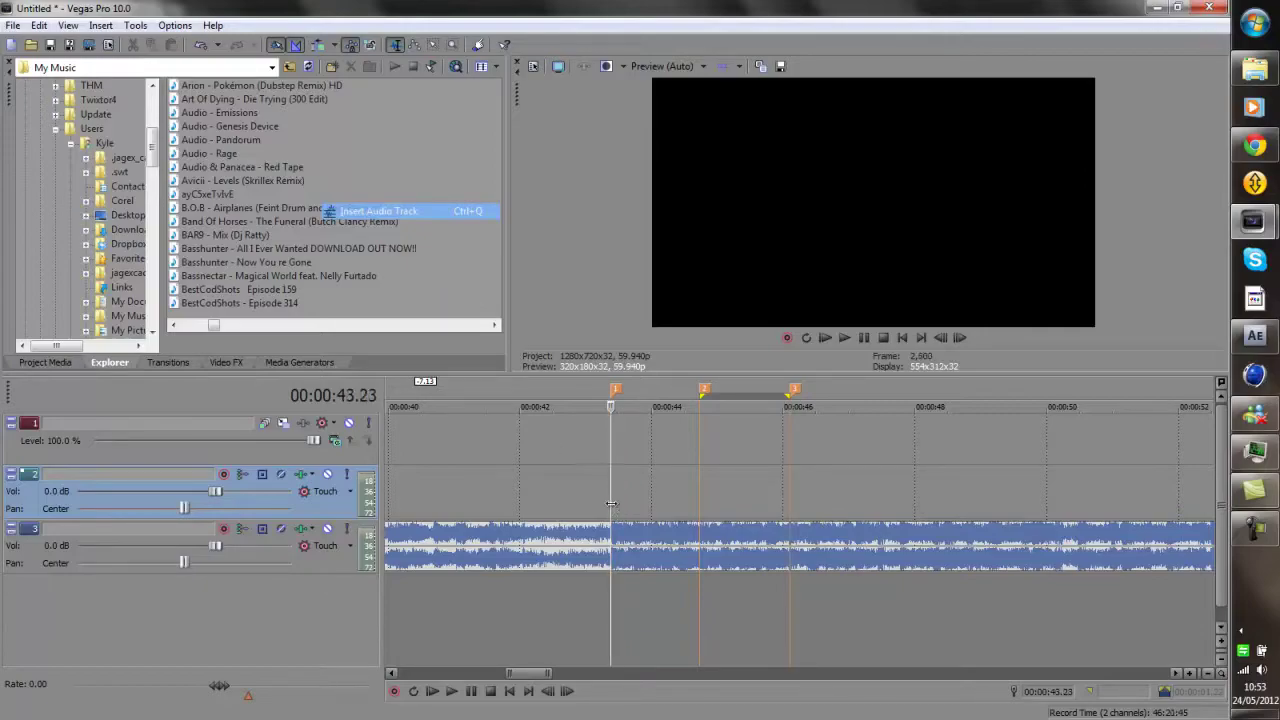
Move the video clip and its audio along the timeline so it starts at about 00:00:37 and spans the three beat markers
scroll(637, 502, down, 4)
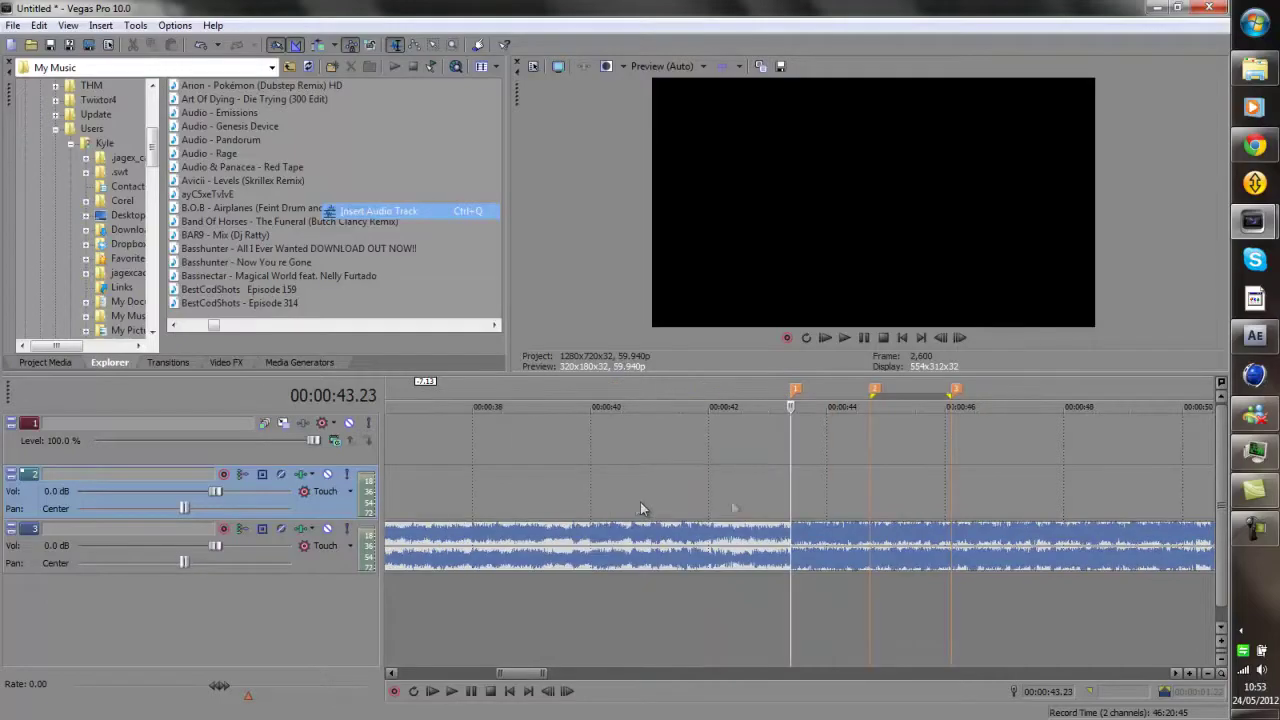
click(829, 503)
click(864, 467)
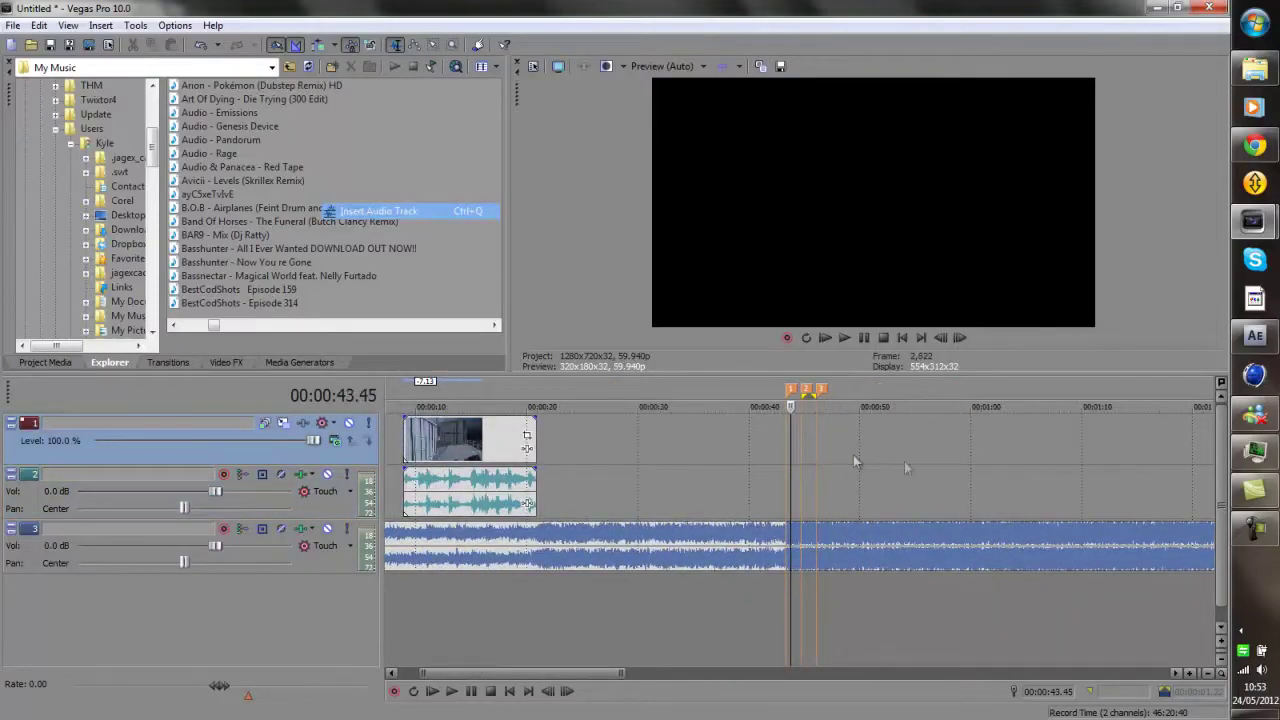
scroll(558, 468, down, 5)
mouse_move(558, 468)
mouse_down()
mouse_move(560, 455)
mouse_move(624, 450)
mouse_up()
click(627, 450)
scroll(640, 455, up, 5)
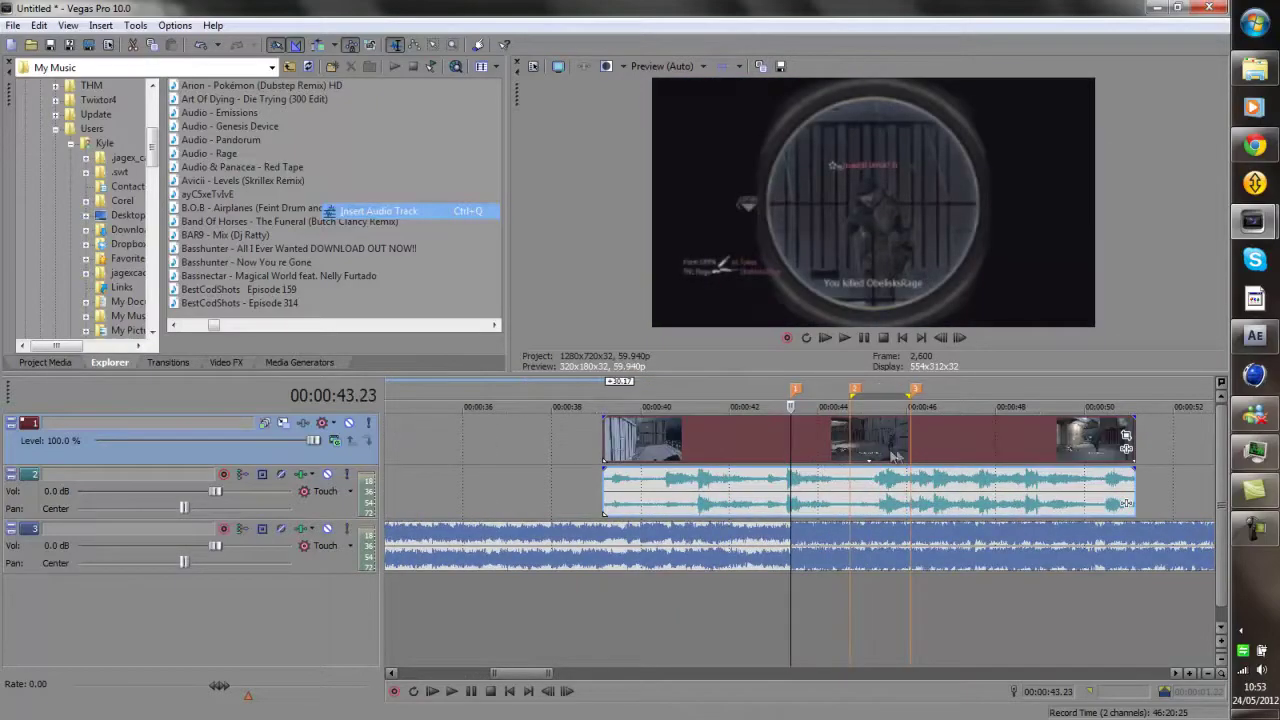
drag(898, 453, 751, 451)
Check the clip's kills, split it at the first marker at 00:00:43.23, and delete the part before the marker
click(796, 451)
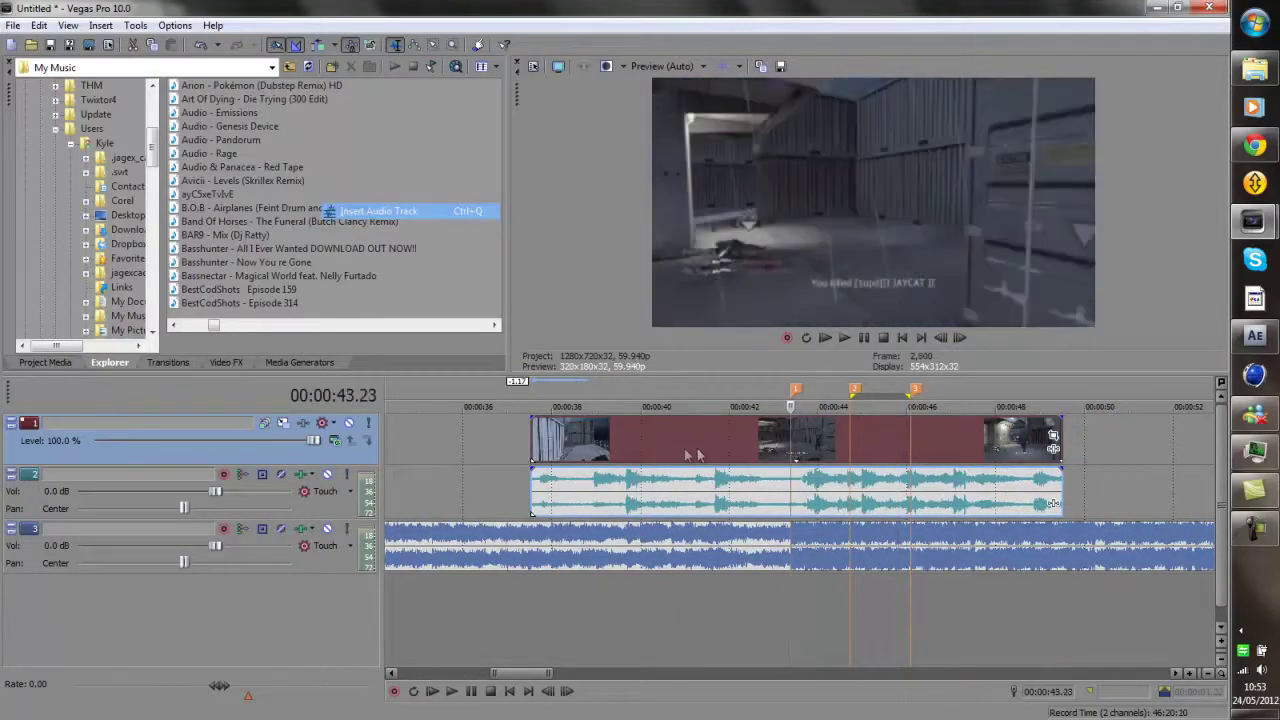
click(757, 453)
click(805, 448)
click(620, 462)
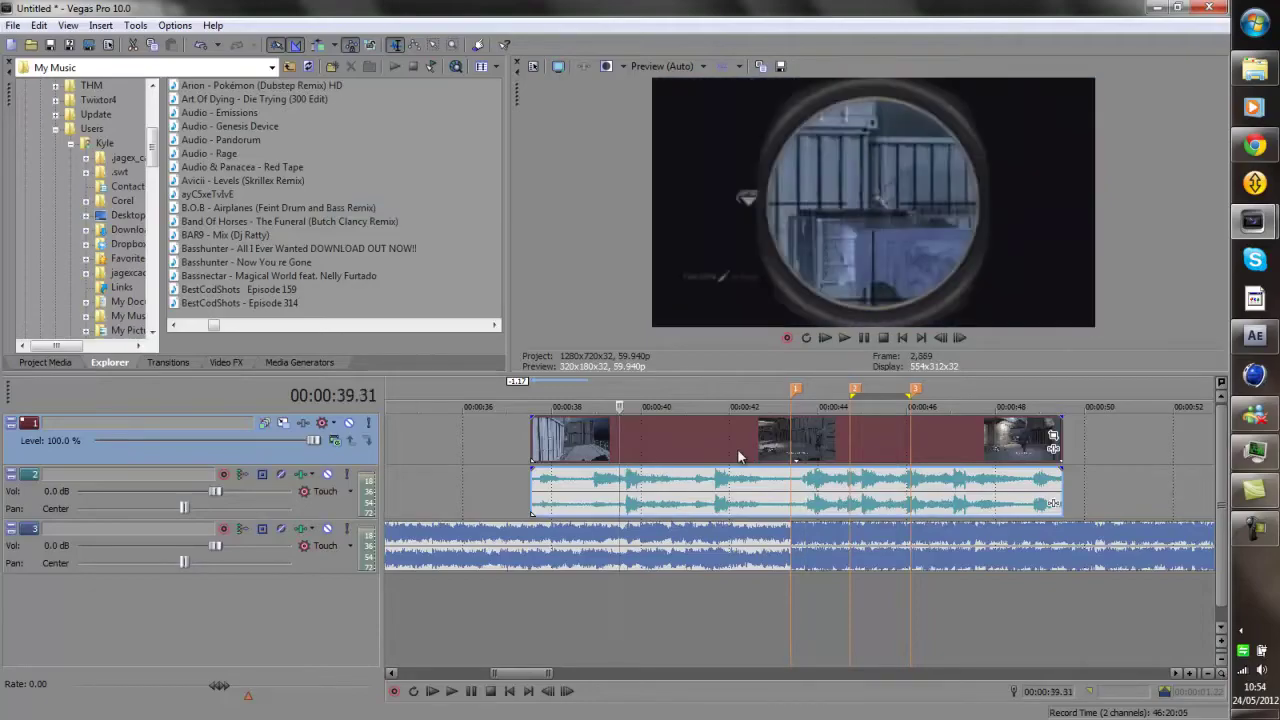
click(739, 454)
click(790, 452)
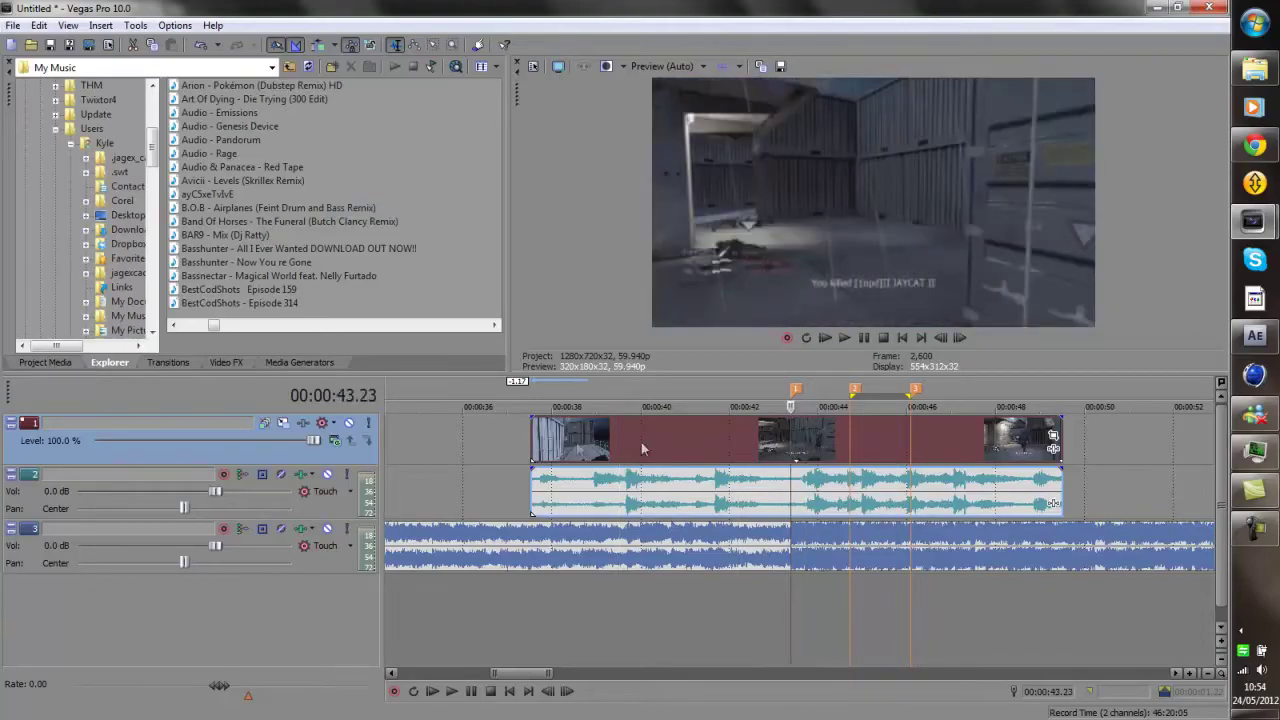
drag(532, 442, 580, 445)
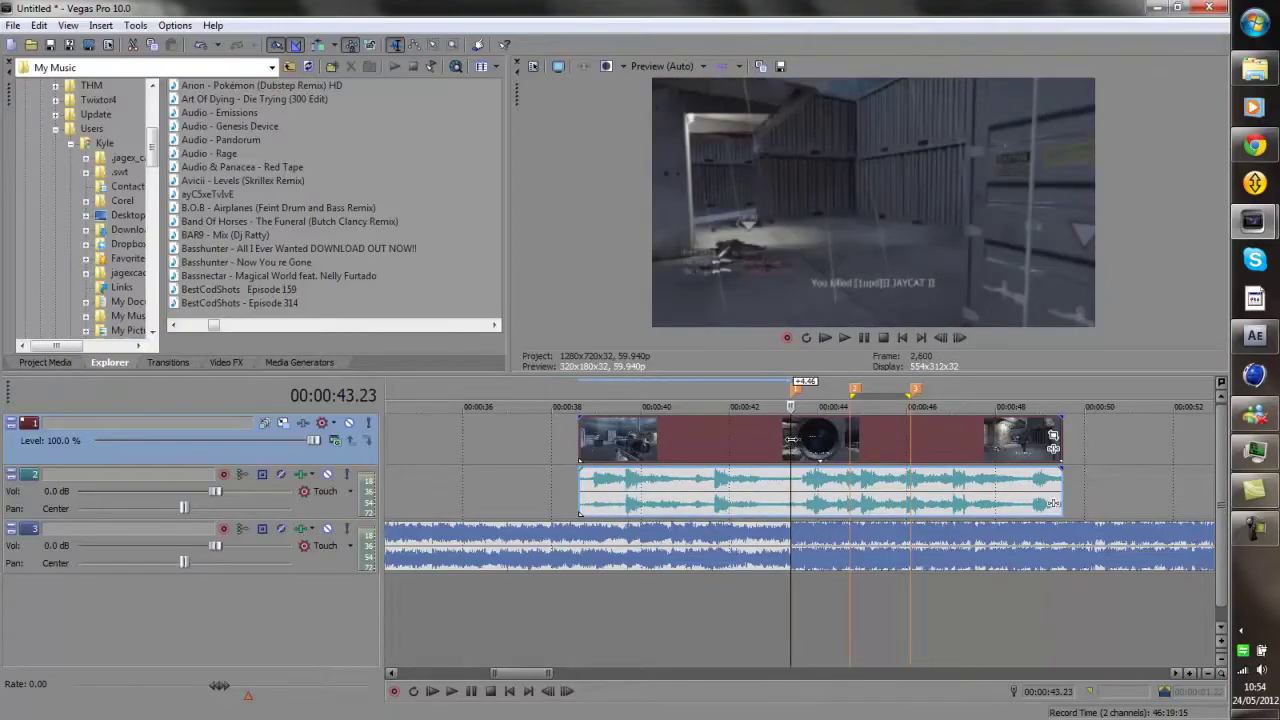
key(s)
click(729, 453)
key(Delete)
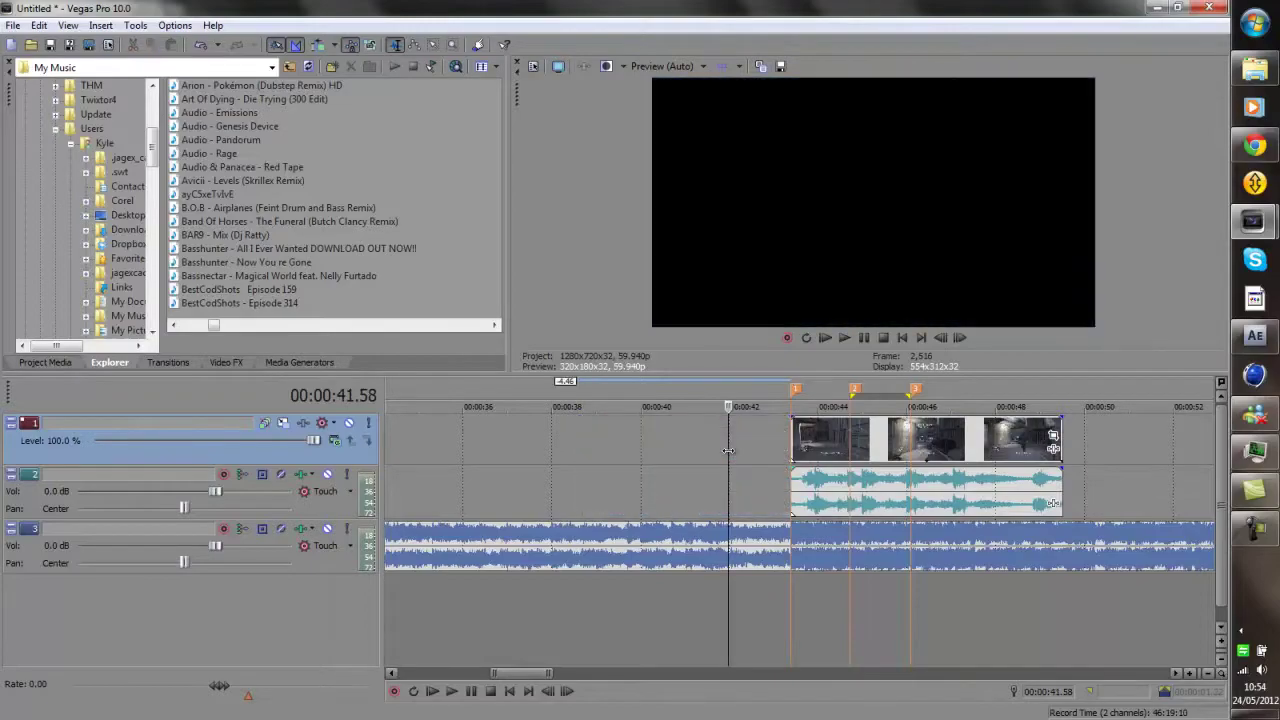
Move the remaining clip earlier so it starts at about 00:00:41, and preview its opening
drag(804, 456, 714, 451)
click(713, 451)
scroll(715, 451, up, 3)
key(space)
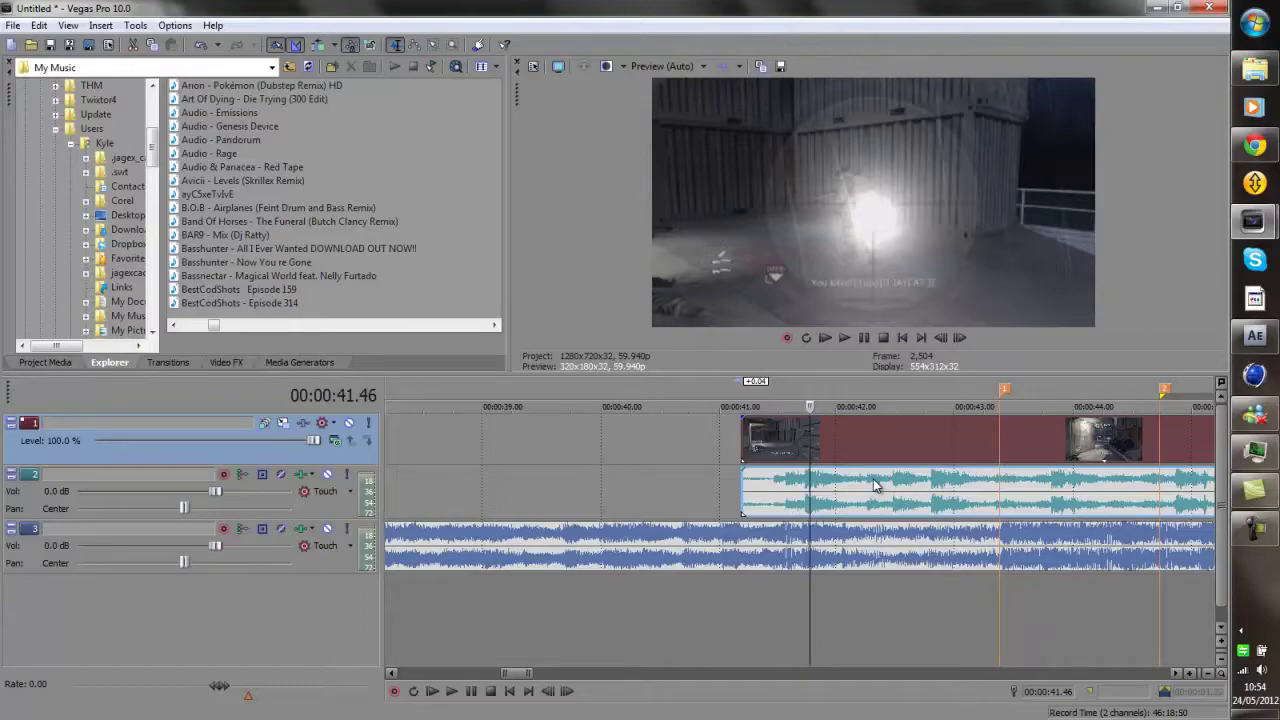
Find the exact frame of the clip's first gunshot flash and split the clip there at 00:00:41.46
scroll(868, 481, up, 3)
key(Left)
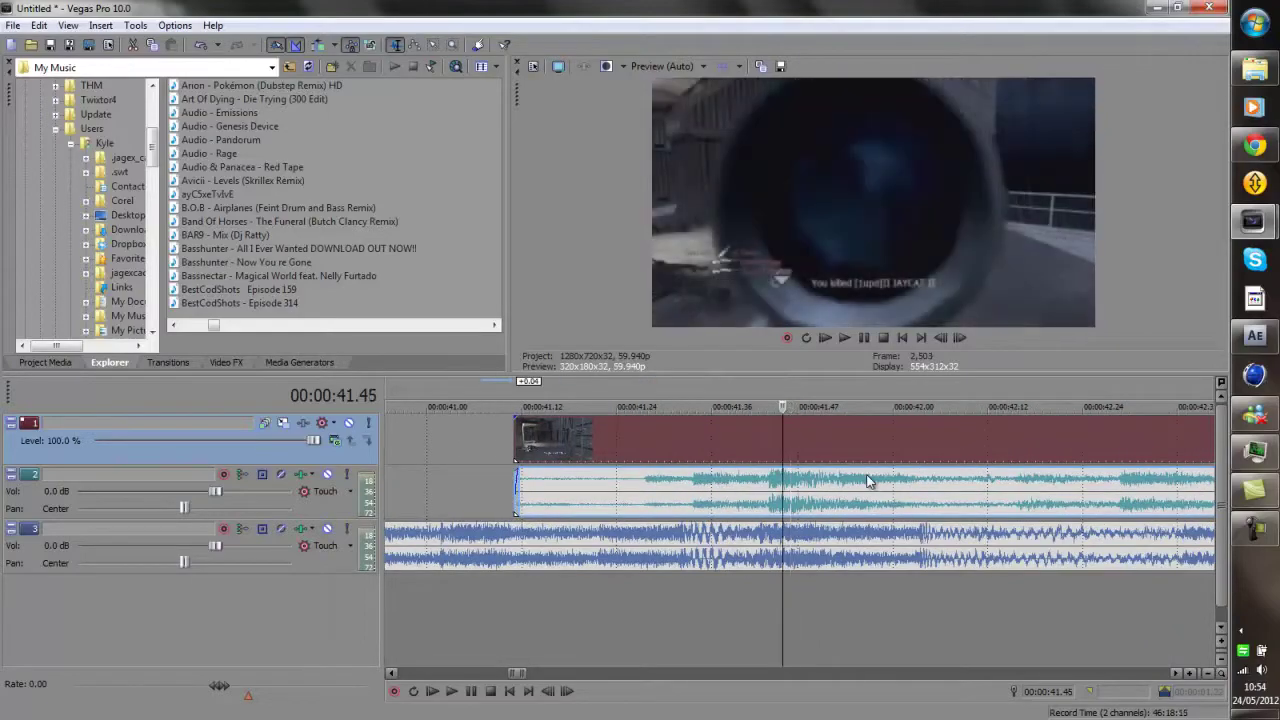
key(Left)
key(Right)
key(Right)
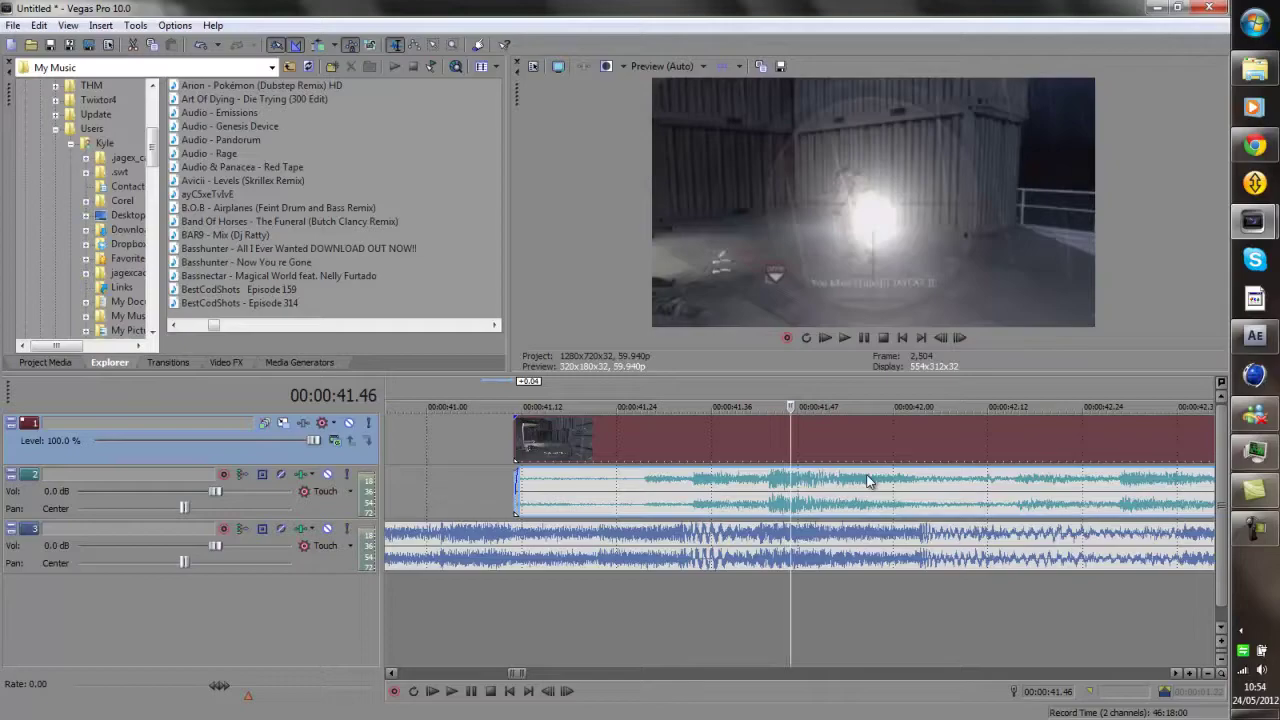
key(s)
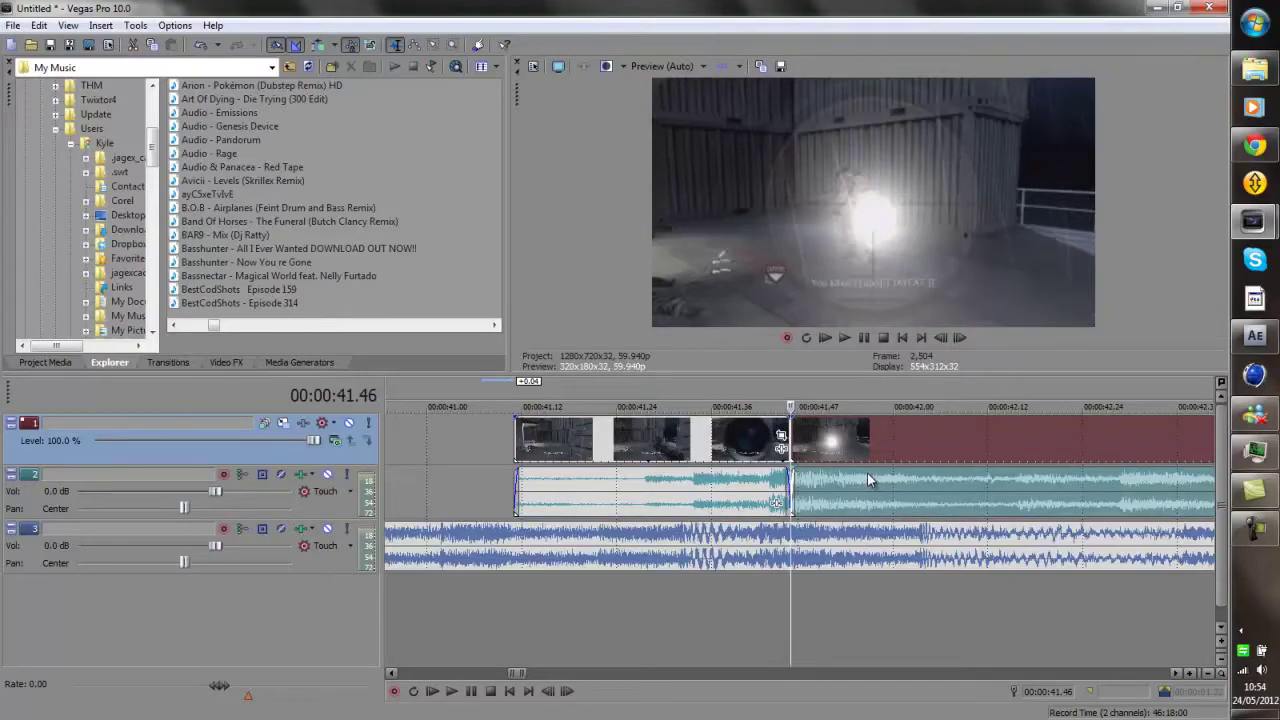
Locate the frame of the next sniper shot and split the clip there at 00:00:42.49
scroll(867, 473, down, 3)
click(1027, 445)
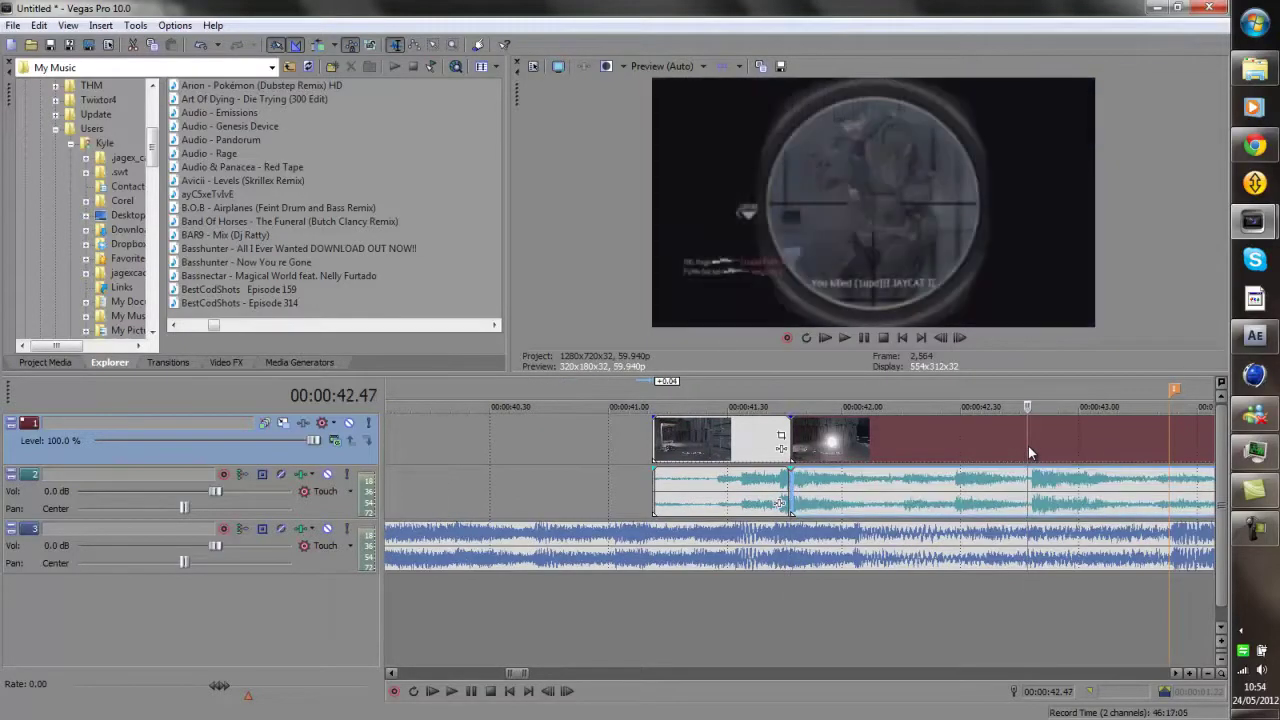
click(972, 452)
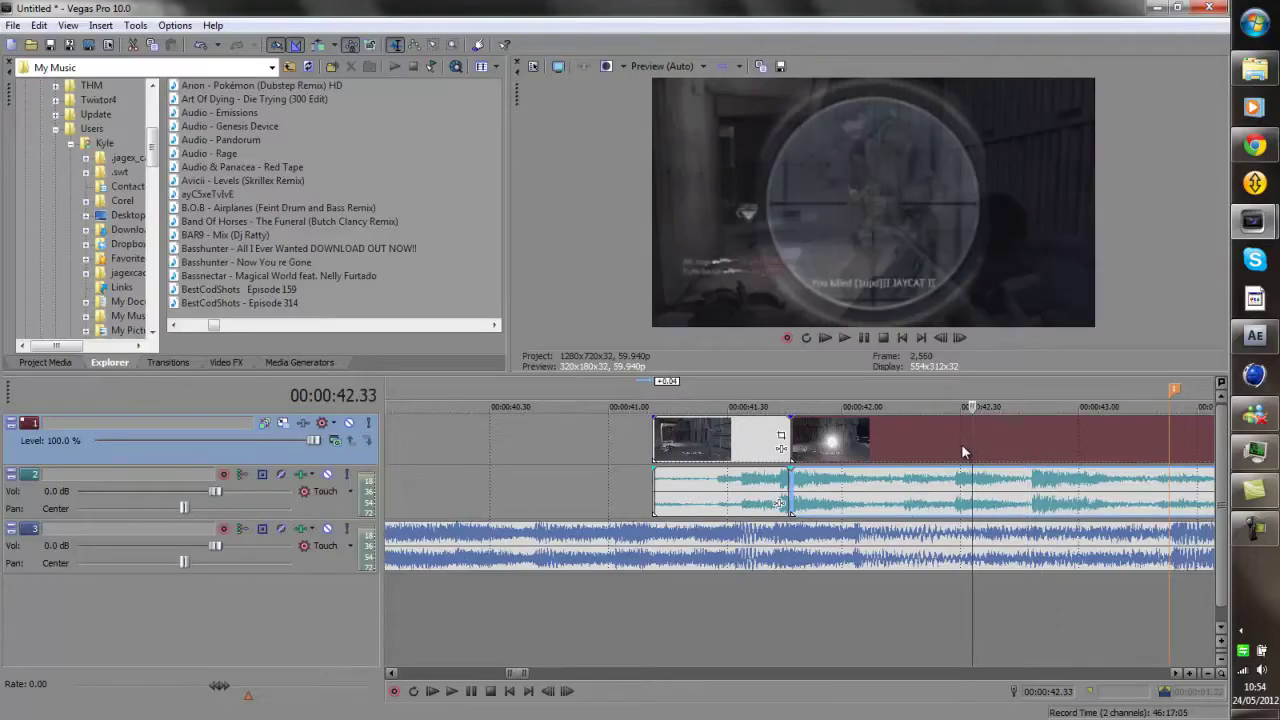
click(963, 446)
click(971, 448)
click(1030, 451)
key(Right)
key(Right)
key(Right)
key(Right)
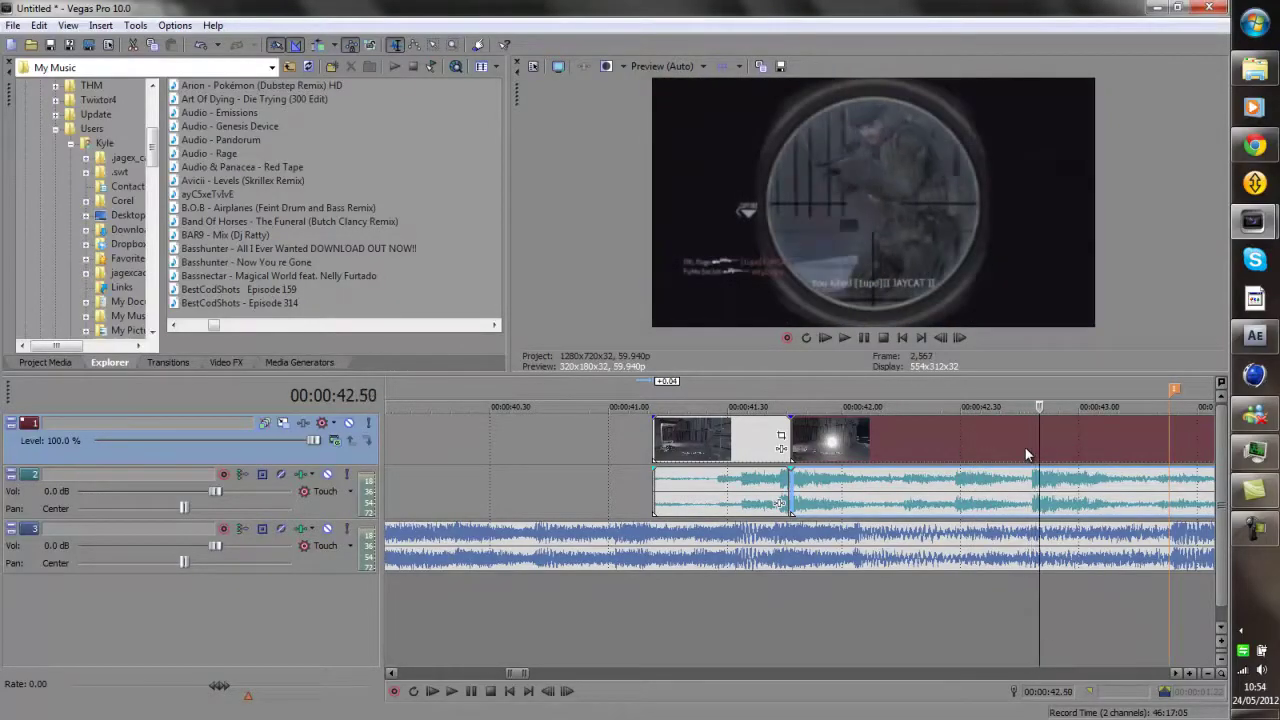
key(Left)
key(Left)
key(Left)
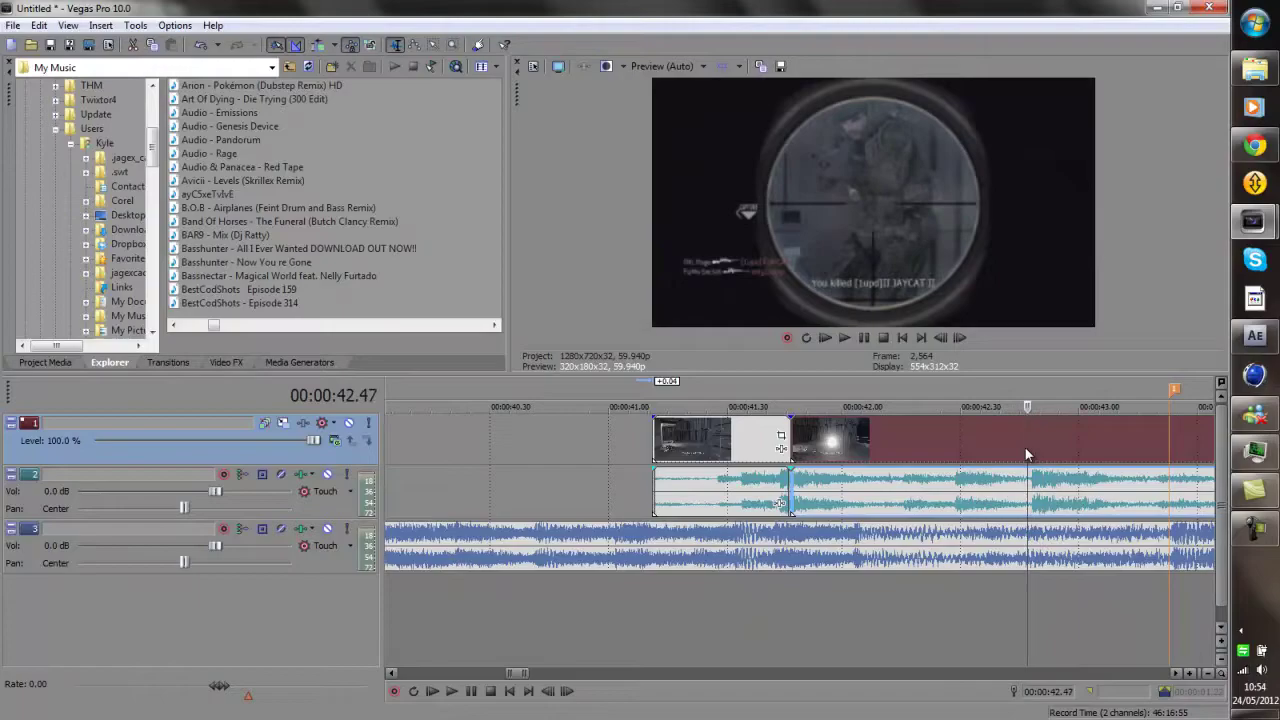
key(s)
scroll(1020, 452, down, 1)
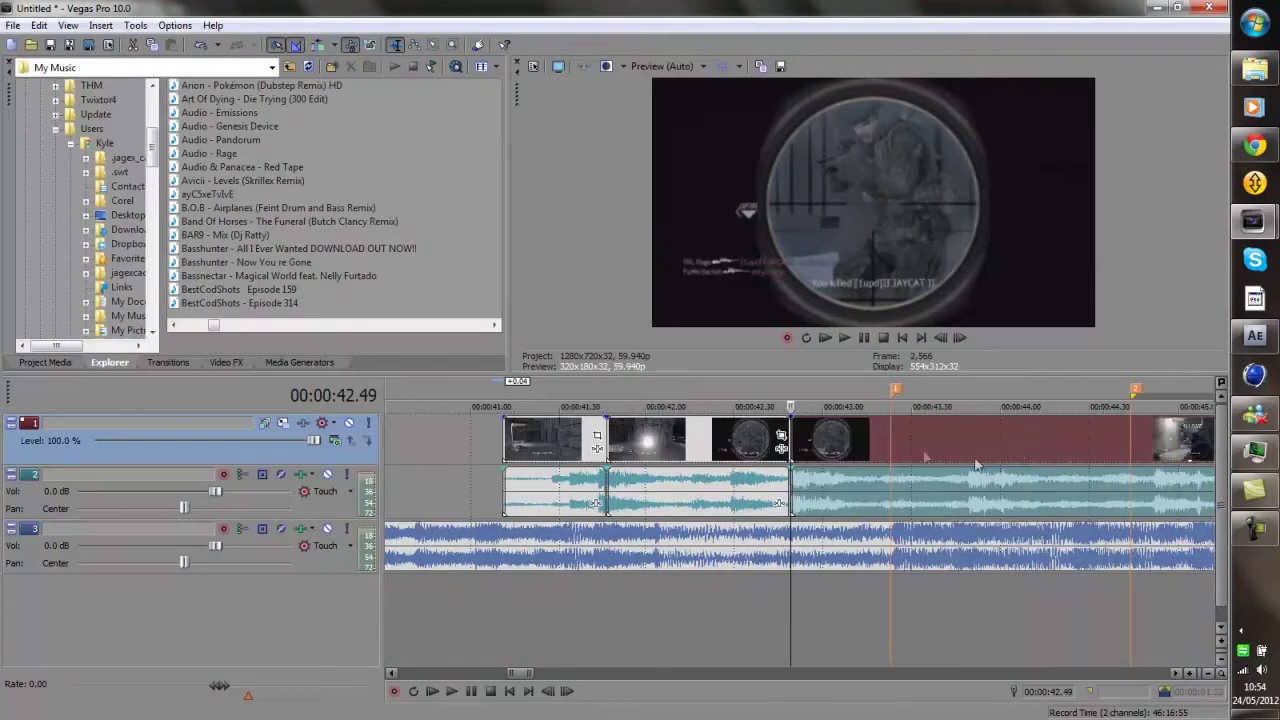
Advance frame by frame to the following shot, after the first marker, and split the clip there at 00:00:43.50
click(896, 442)
key(Right)
key(Right)
key(Right)
key(Right)
key(Right)
key(Right)
key(Right)
key(Right)
key(Right)
key(Right)
key(Right)
key(Right)
key(Right)
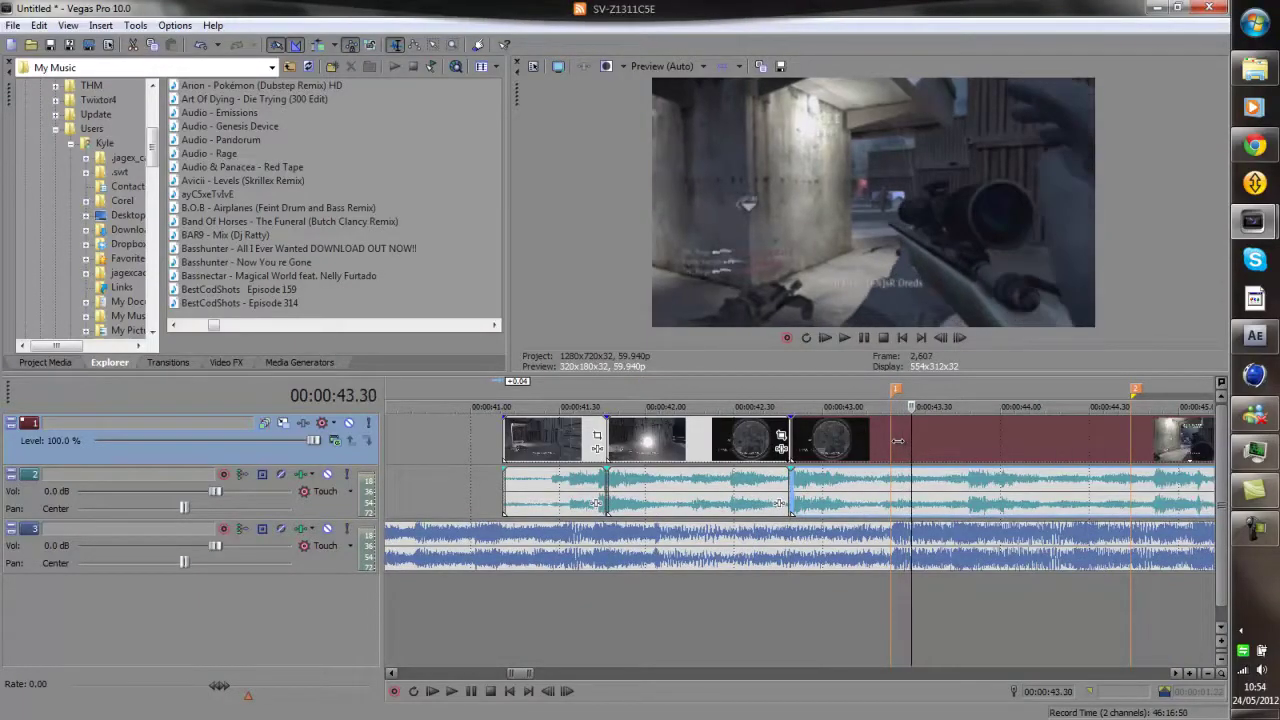
key(Right)
key(Right)
key(Right)
key(Right)
key(Right)
key(Right)
key(Right)
key(Right)
key(Right)
key(Right)
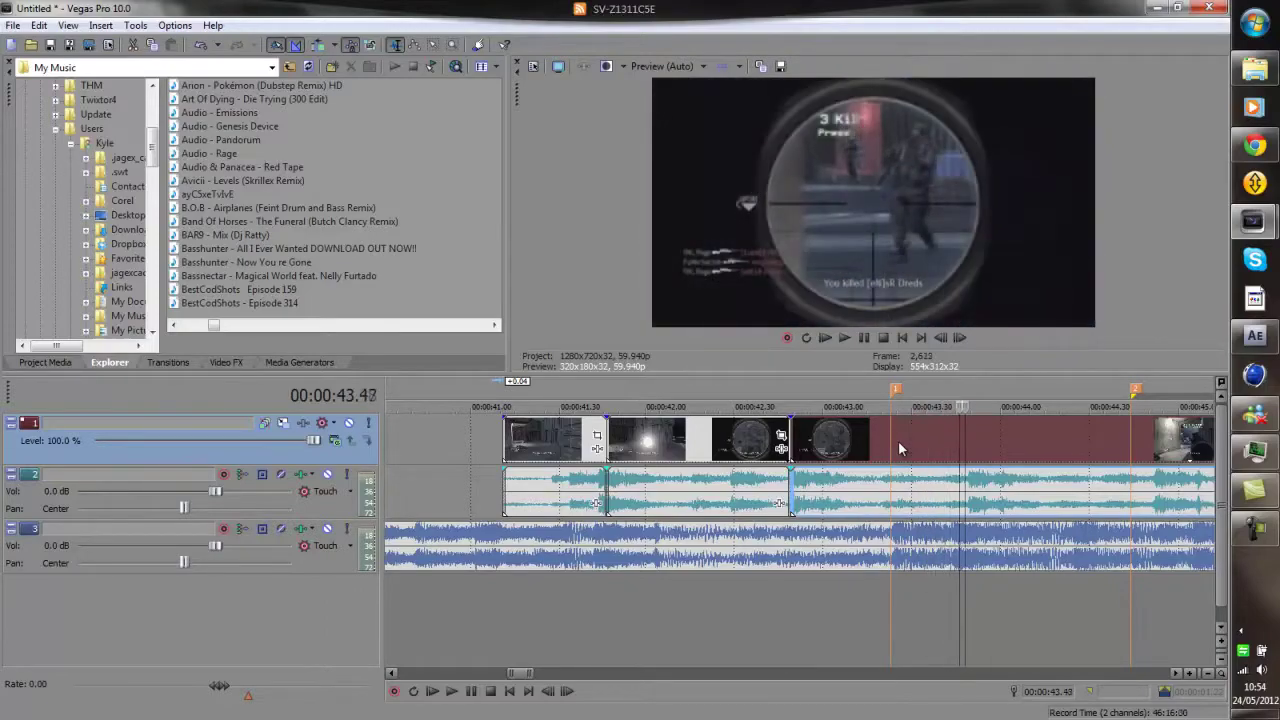
scroll(898, 444, down, 3)
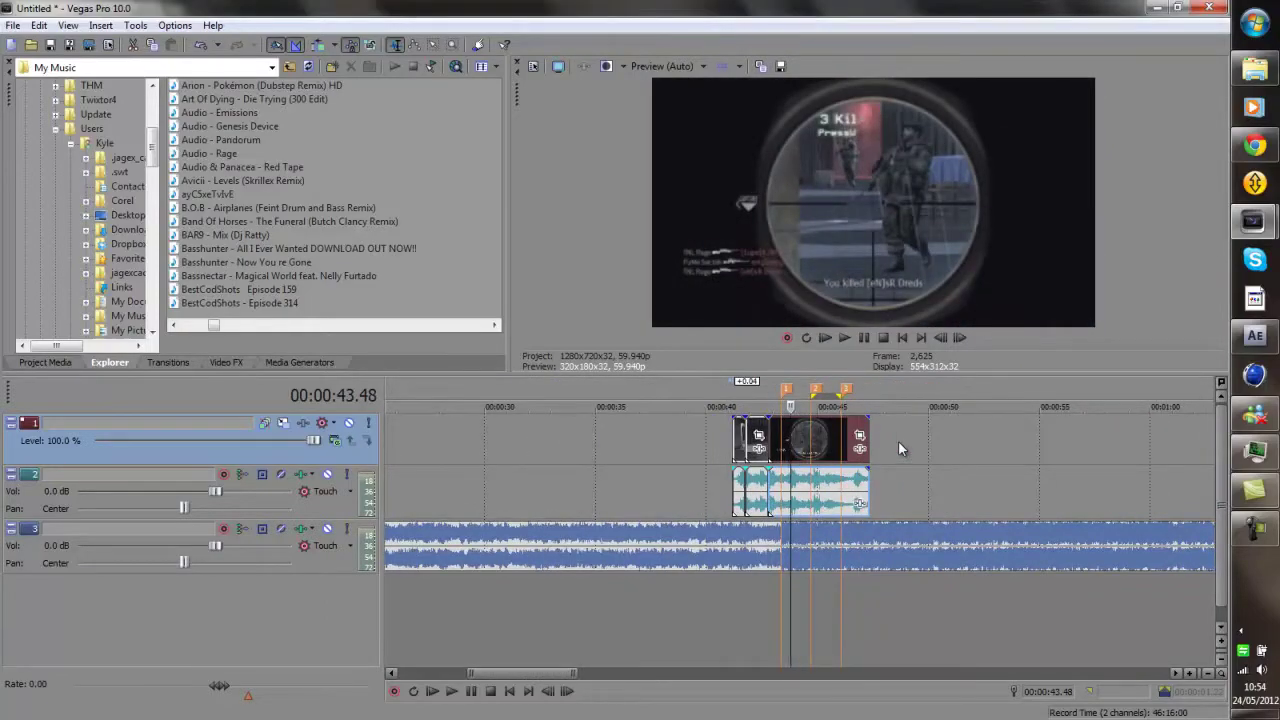
key(Right)
key(Right)
key(Right)
key(Right)
key(Right)
key(Right)
key(Right)
key(Right)
key(Right)
key(Right)
key(Left)
key(Left)
key(Left)
key(Left)
key(Left)
key(Left)
key(Left)
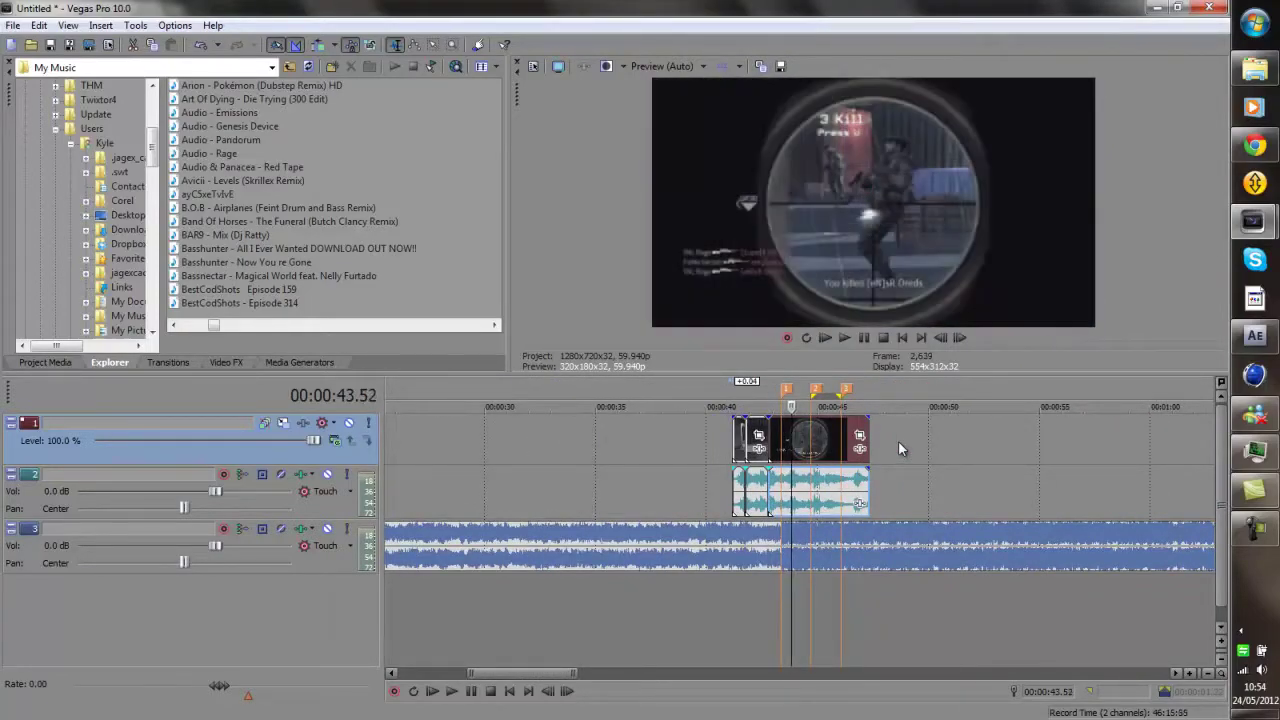
scroll(898, 440, up, 6)
key(Left)
key(Left)
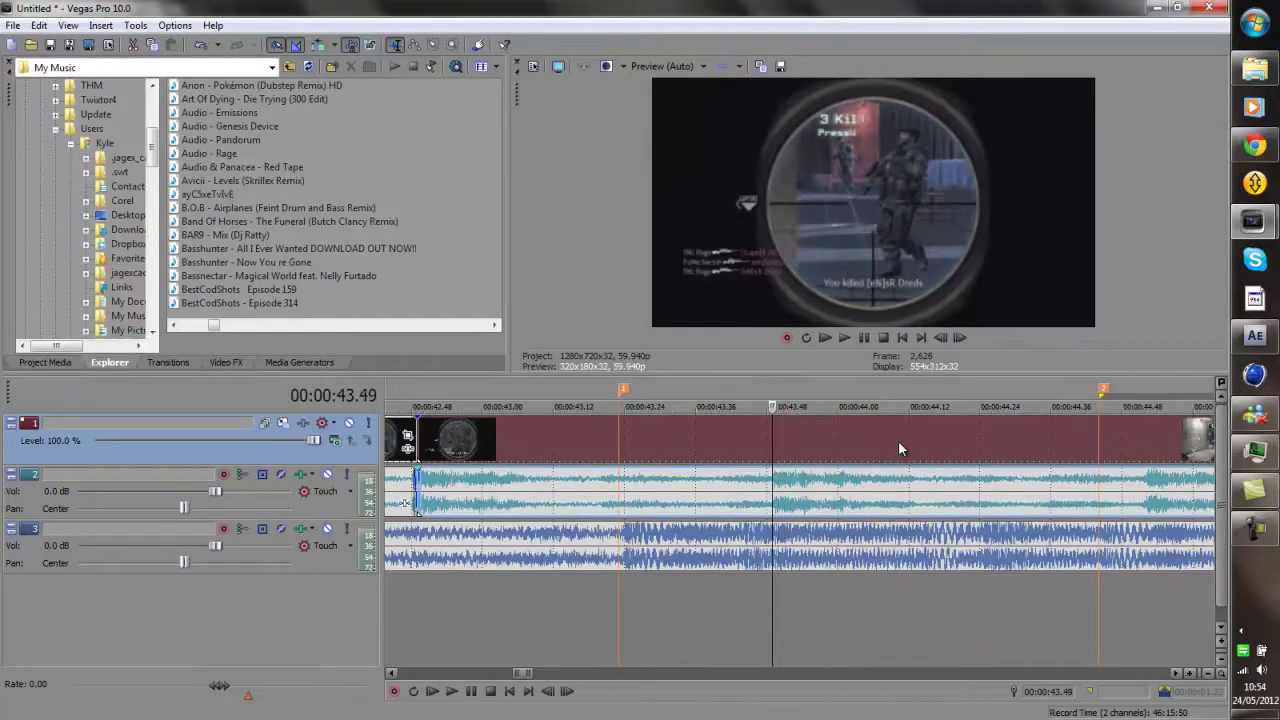
key(Right)
key(Right)
key(Left)
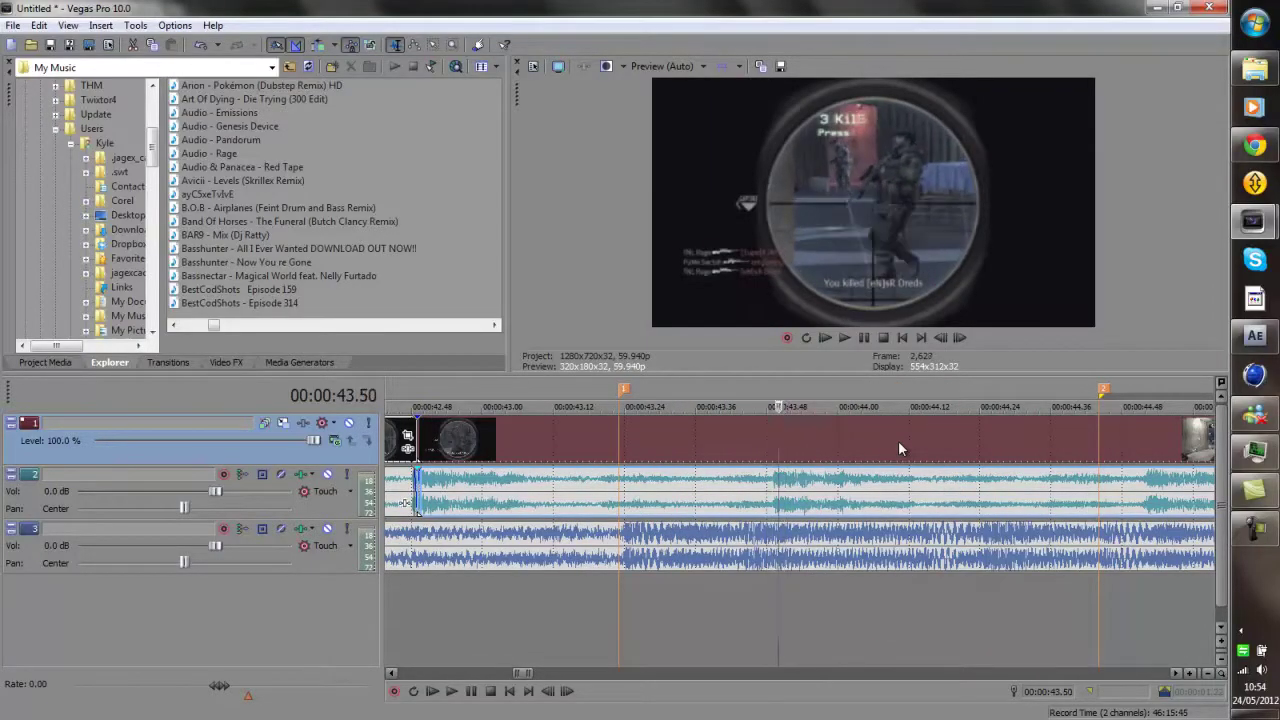
key(s)
scroll(899, 444, down, 3)
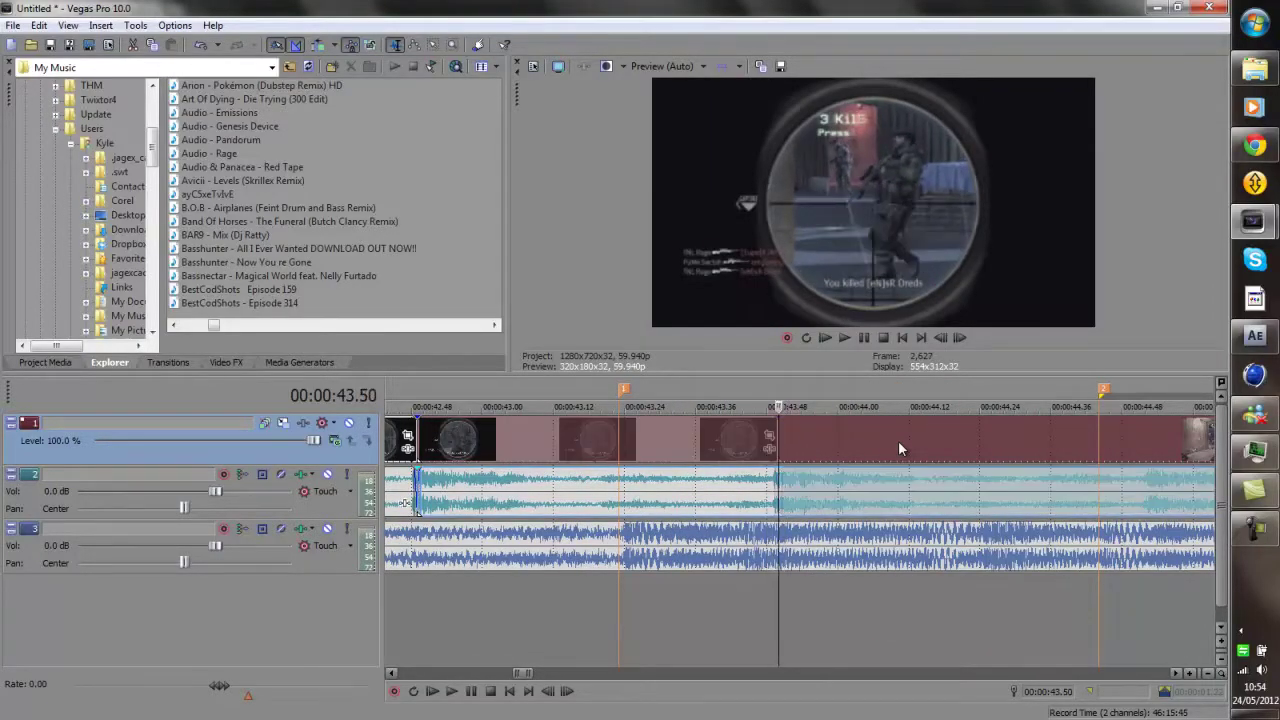
Locate the following sniper shot past the second marker and split the clip there at 00:00:44.52
click(972, 437)
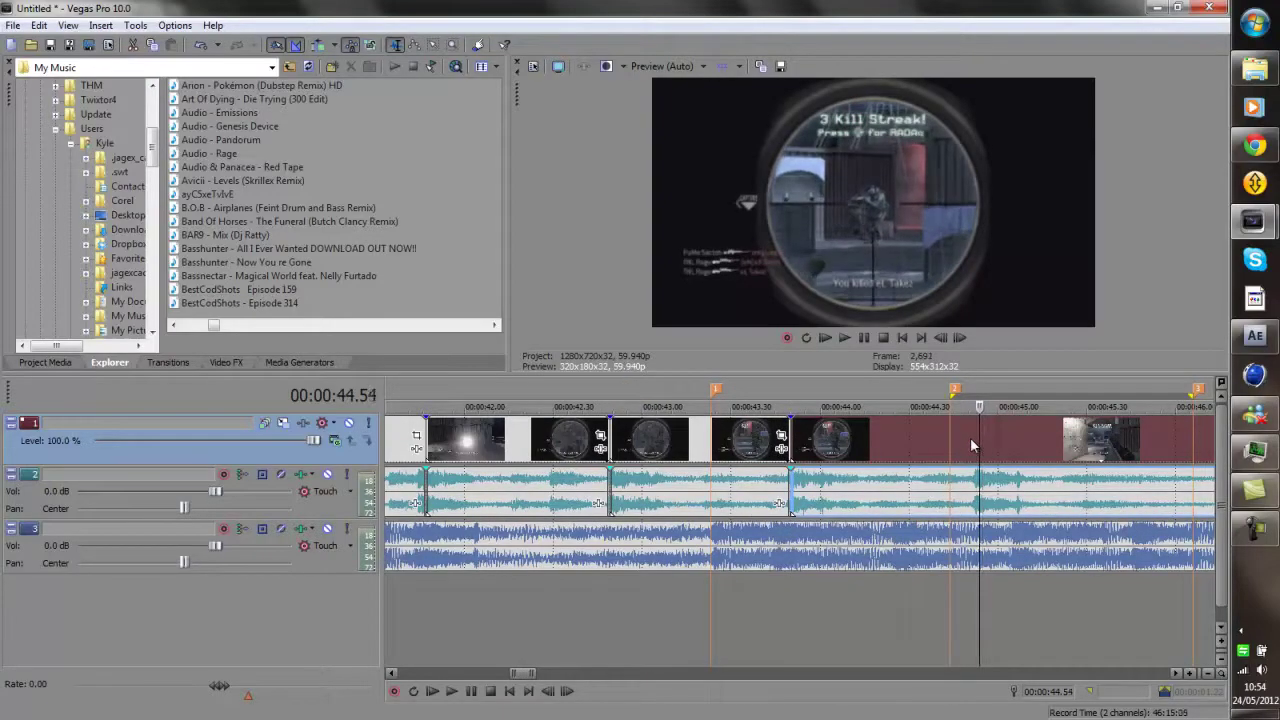
key(s)
scroll(971, 441, down, 3)
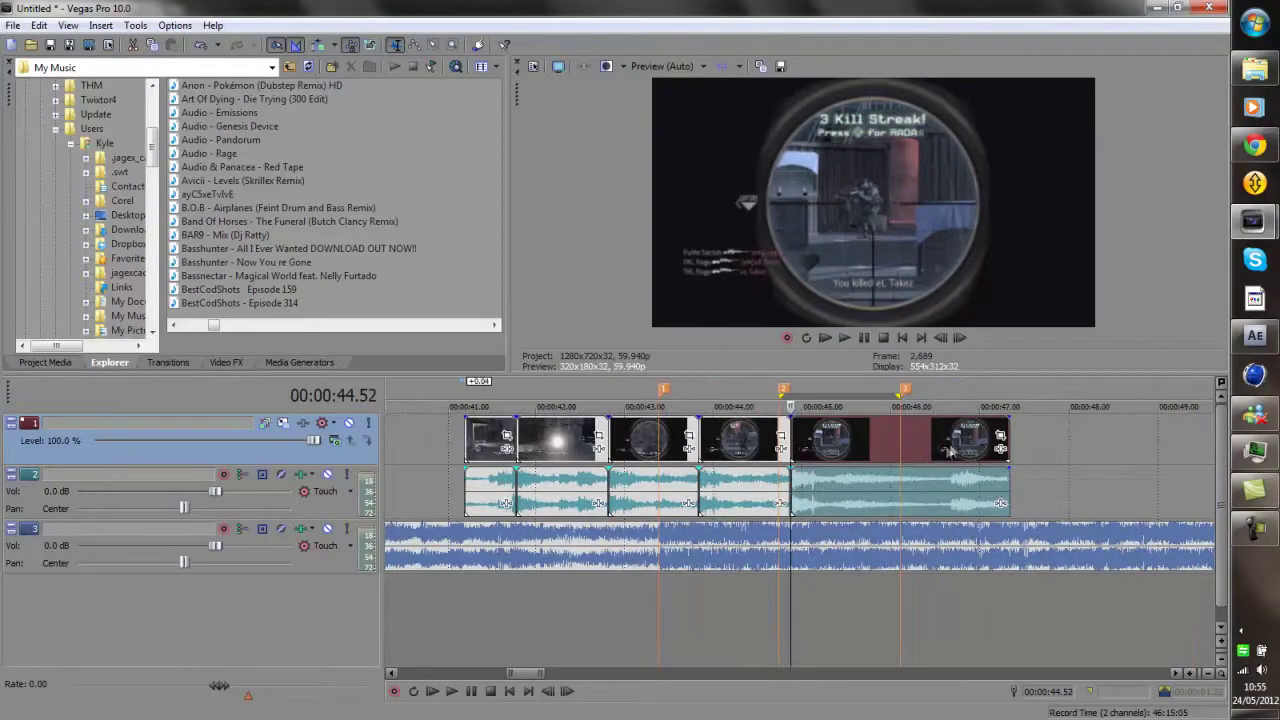
click(636, 487)
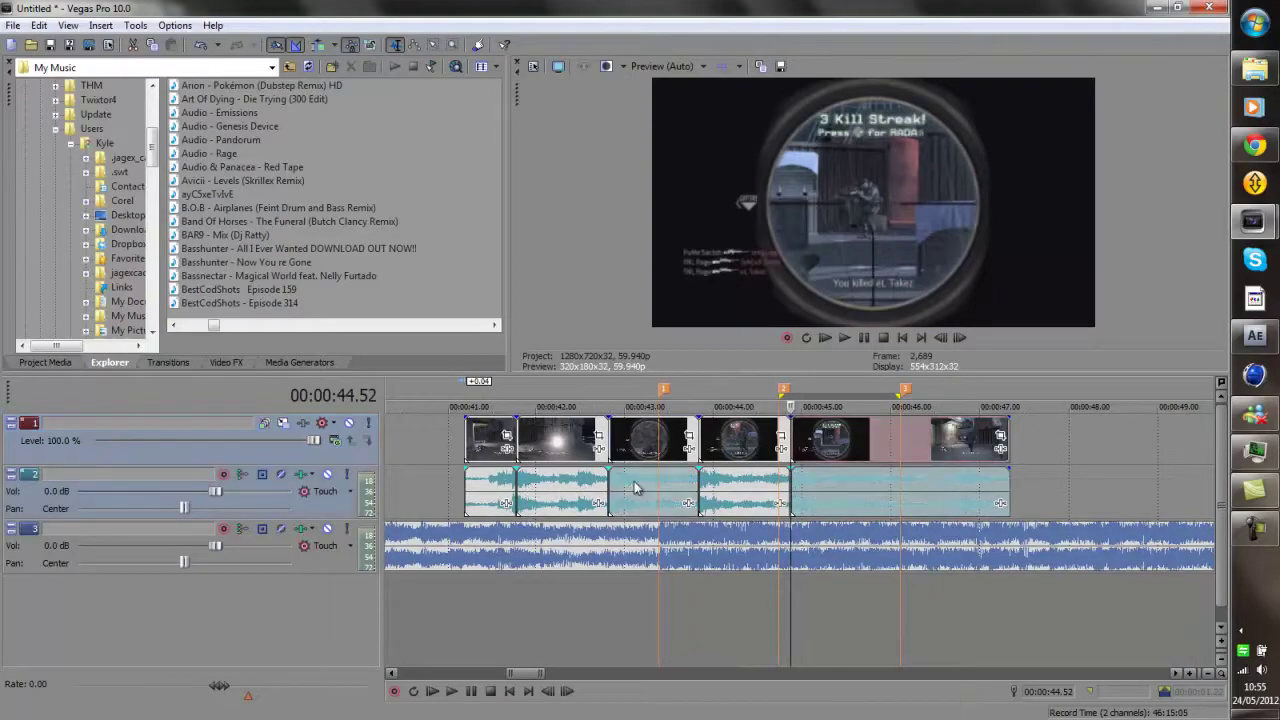
click(743, 487)
click(799, 487)
click(652, 487)
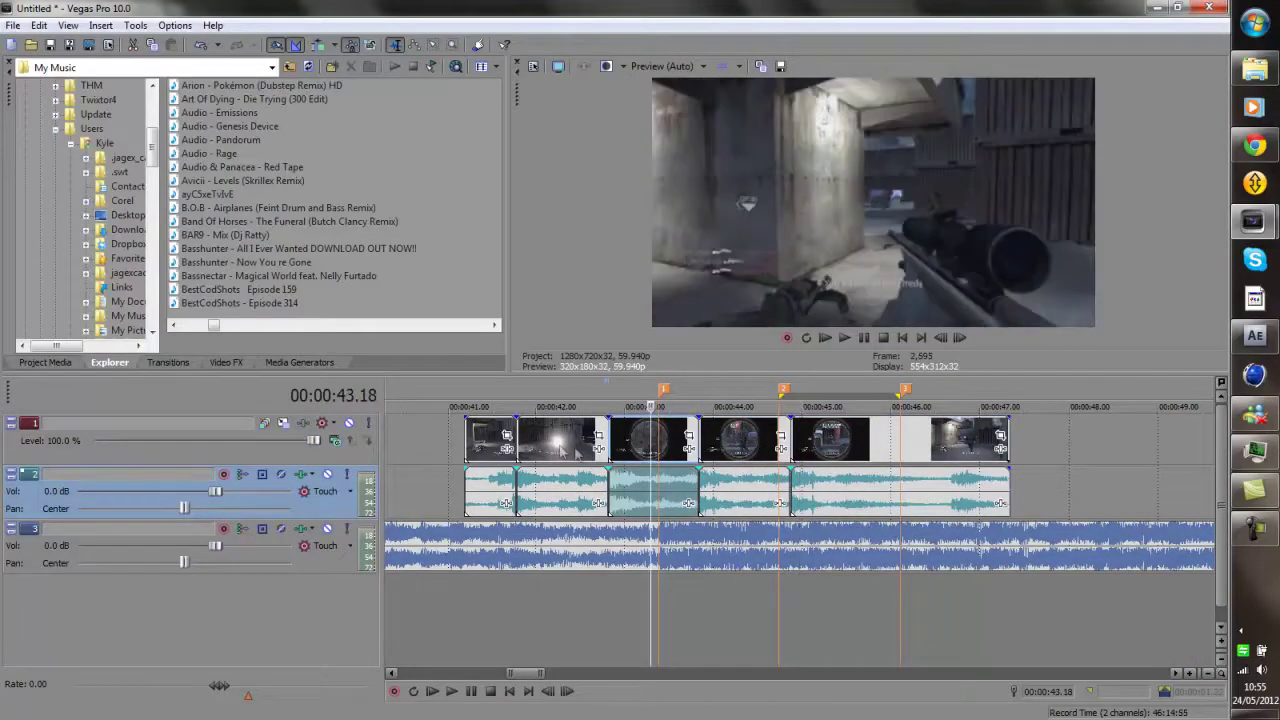
click(549, 437)
key(space)
Move the last three clip pieces so that they start on markers 1, 2 and 3 respectively
drag(840, 441, 949, 433)
drag(710, 440, 804, 439)
drag(739, 371, 723, 372)
drag(525, 372, 589, 373)
Delete the two leftover clip pieces that lie before marker 1
click(497, 380)
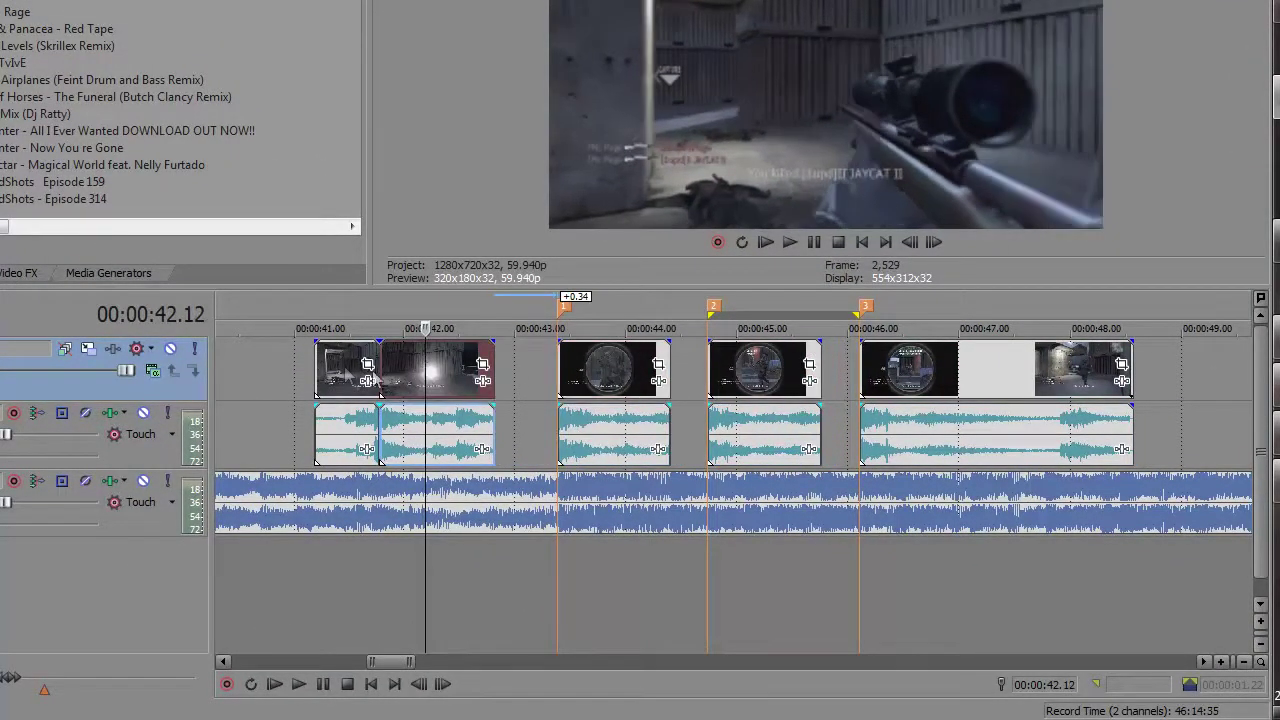
key(Delete)
click(339, 366)
key(Delete)
Play the timeline from marker 1 to check the three shots against the music's beats
click(563, 392)
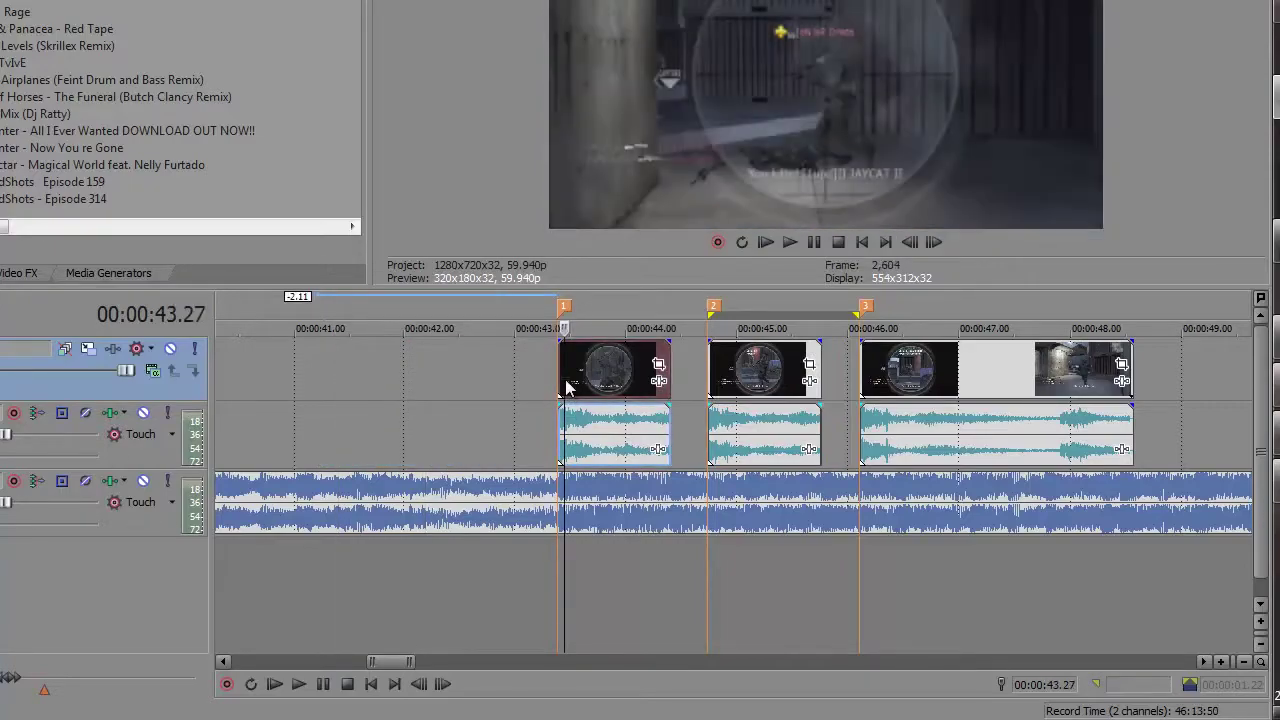
click(560, 380)
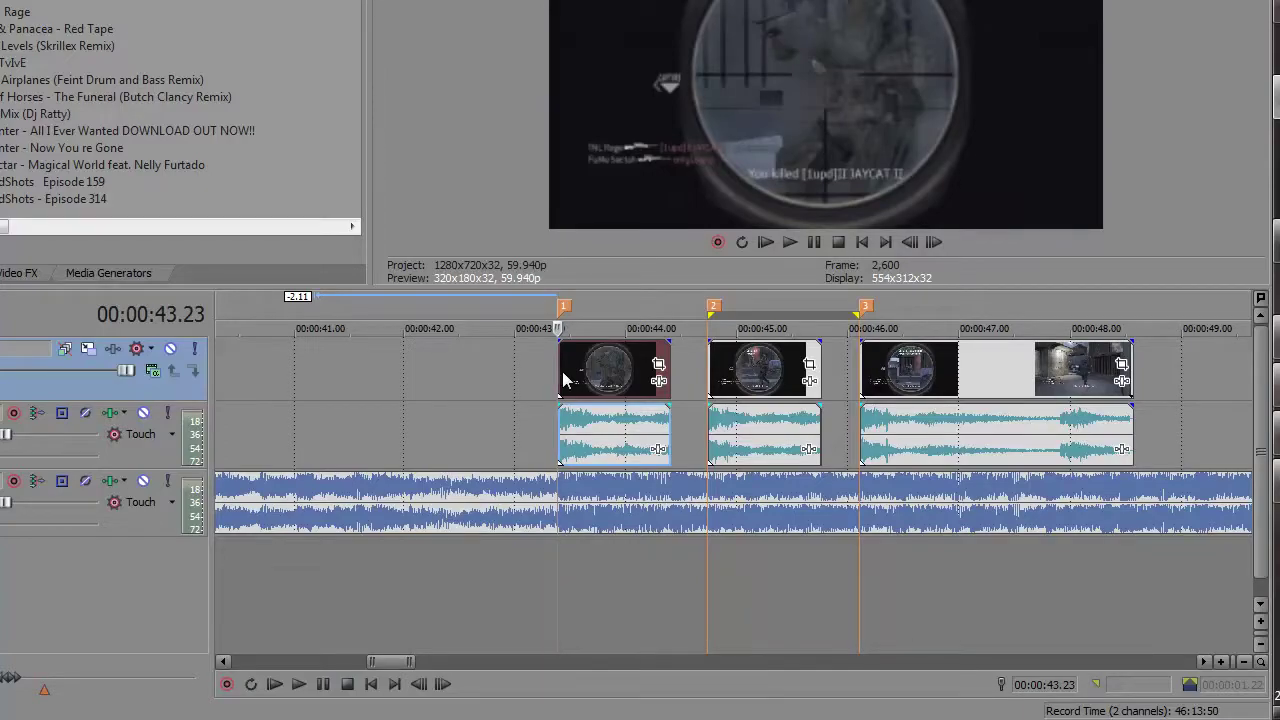
key(space)
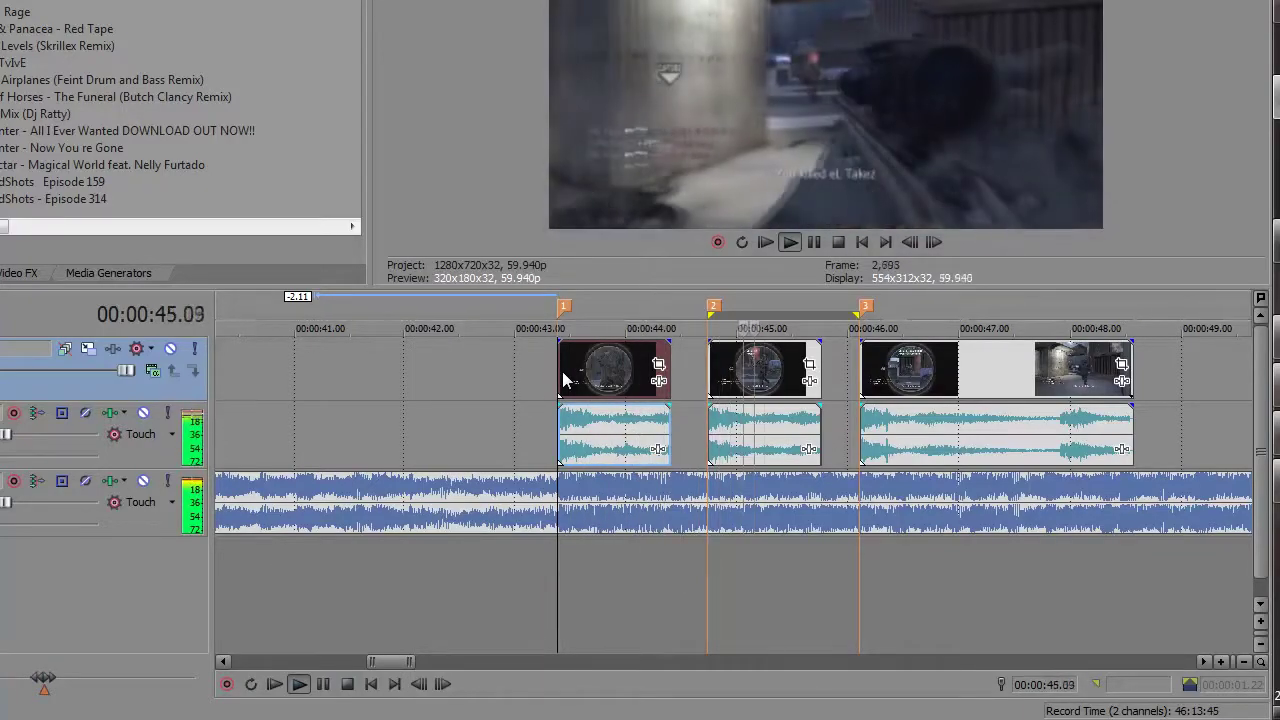
key(space)
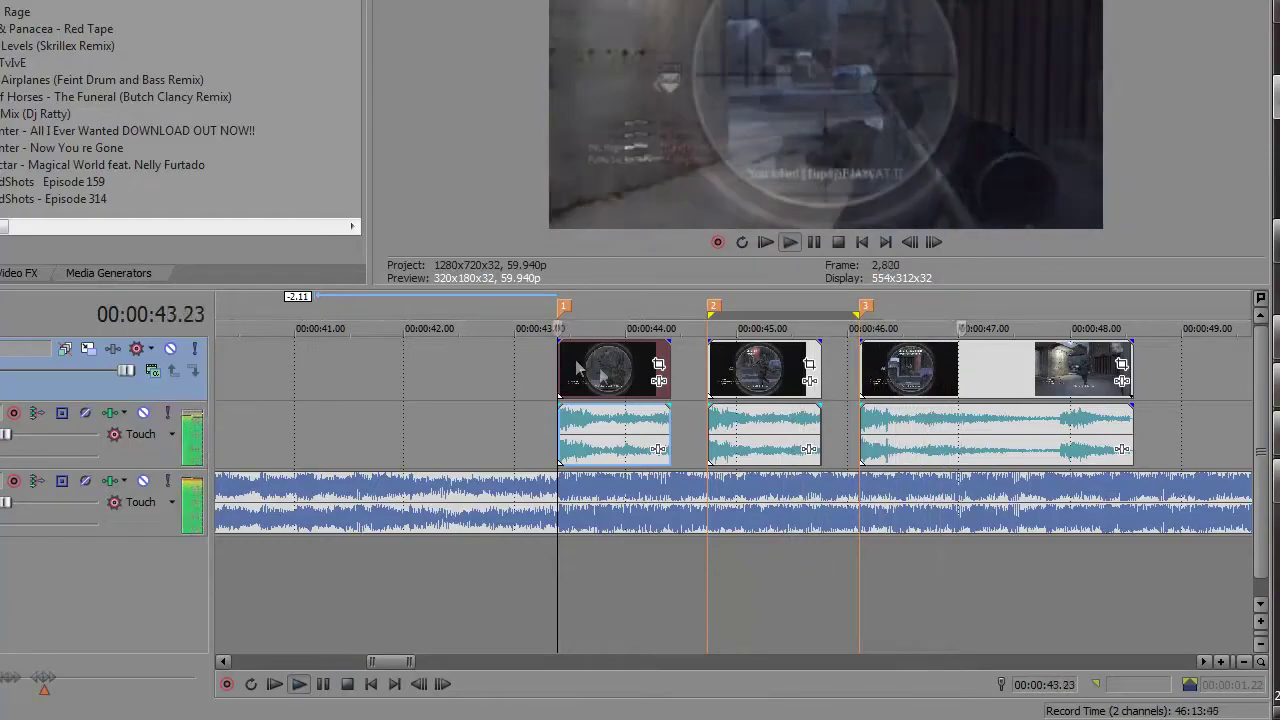
Ungroup the video of the clip at marker 1 from its audio
click(568, 368)
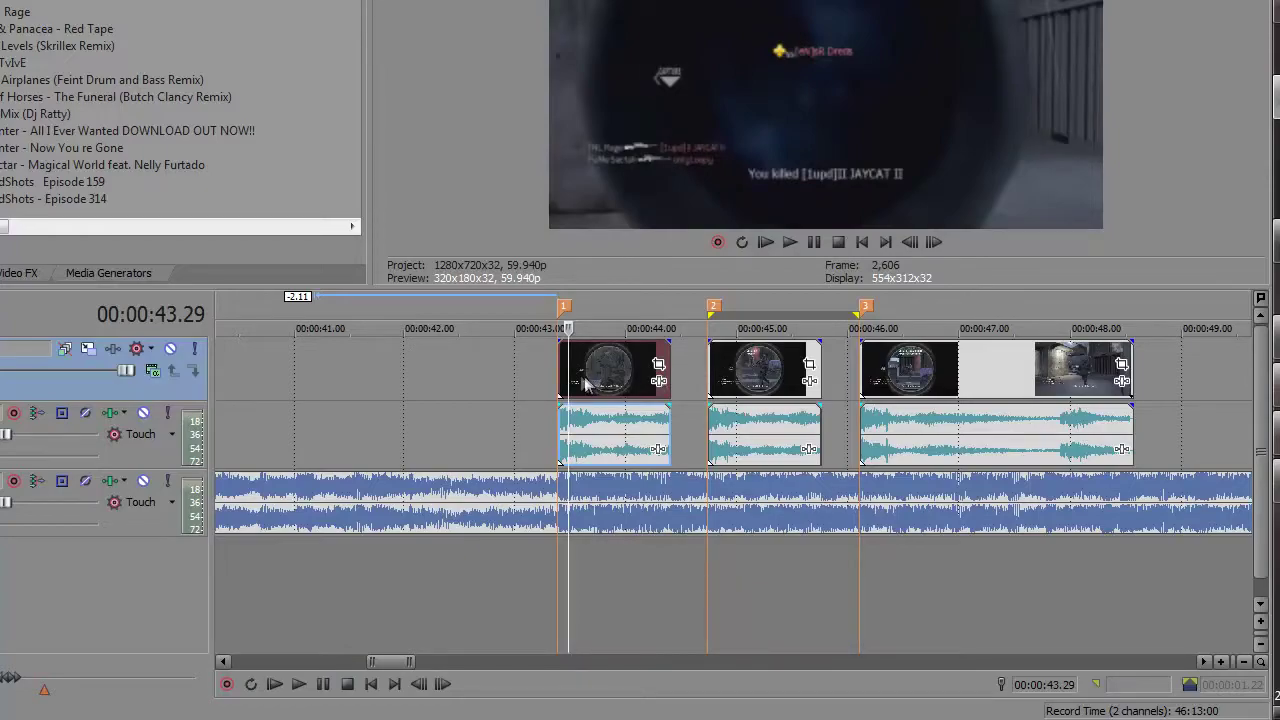
click(572, 378)
key(Right)
key(Right)
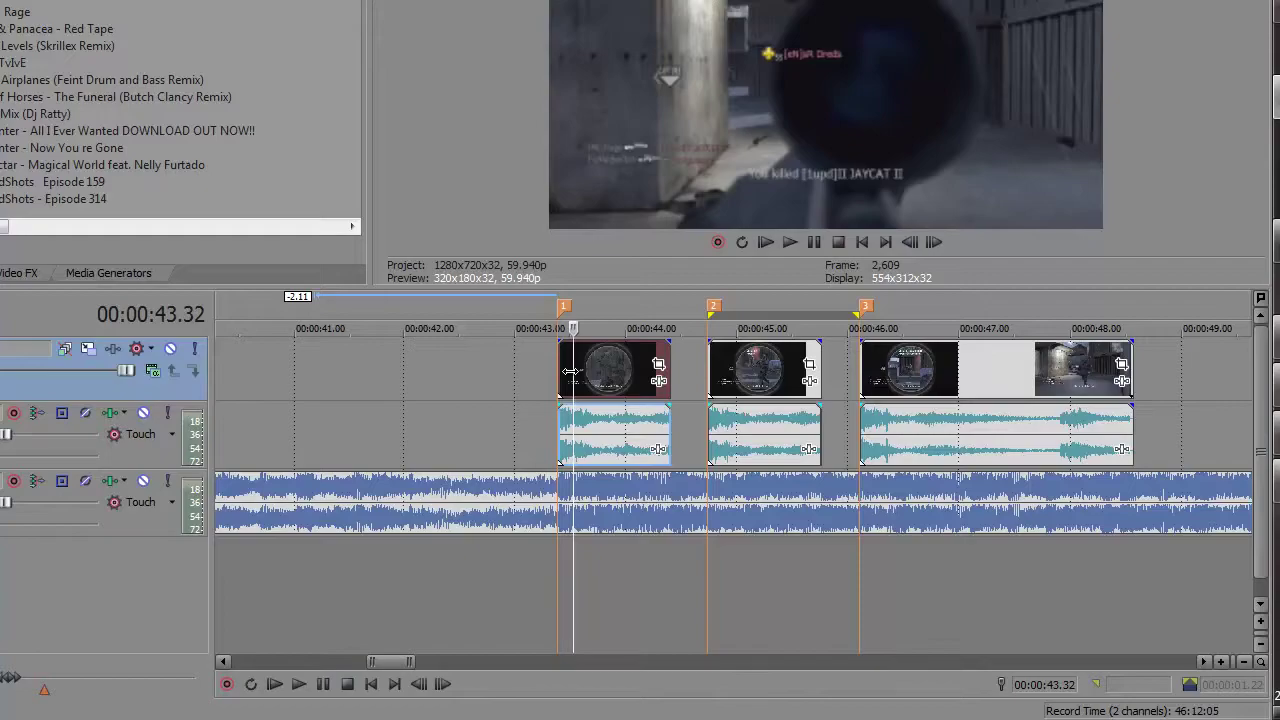
scroll(590, 372, up, 3)
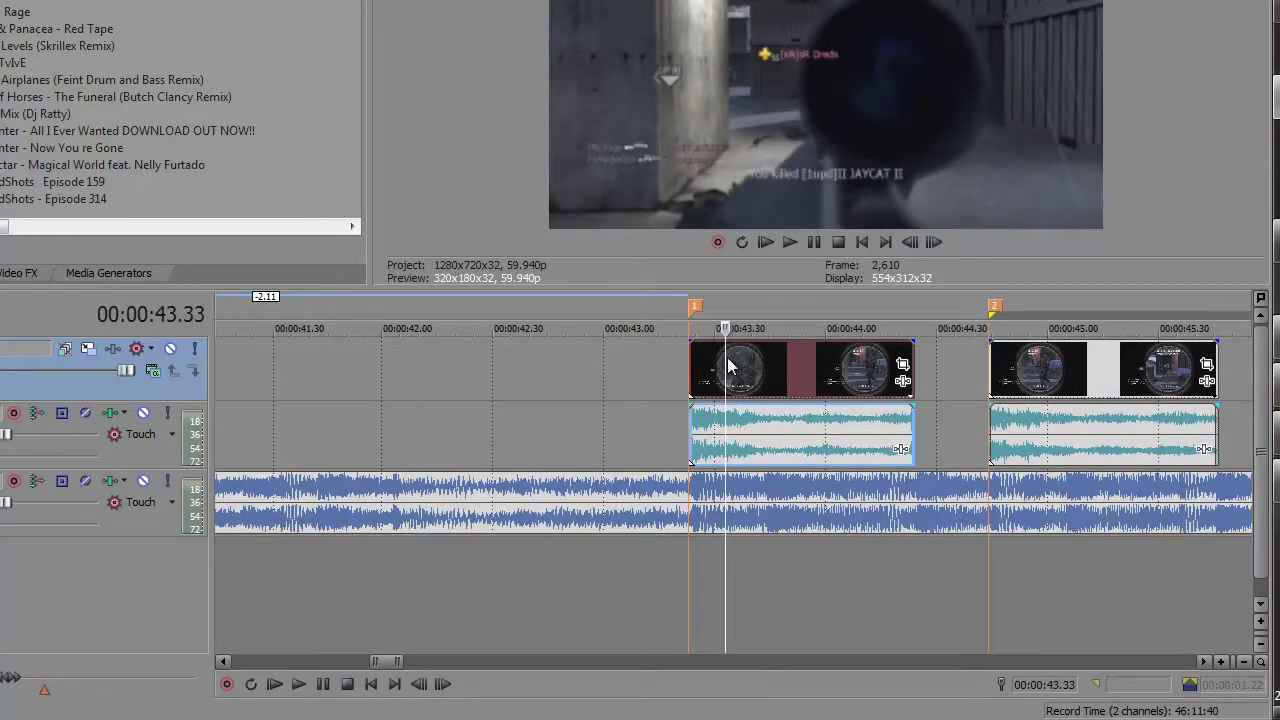
key(u)
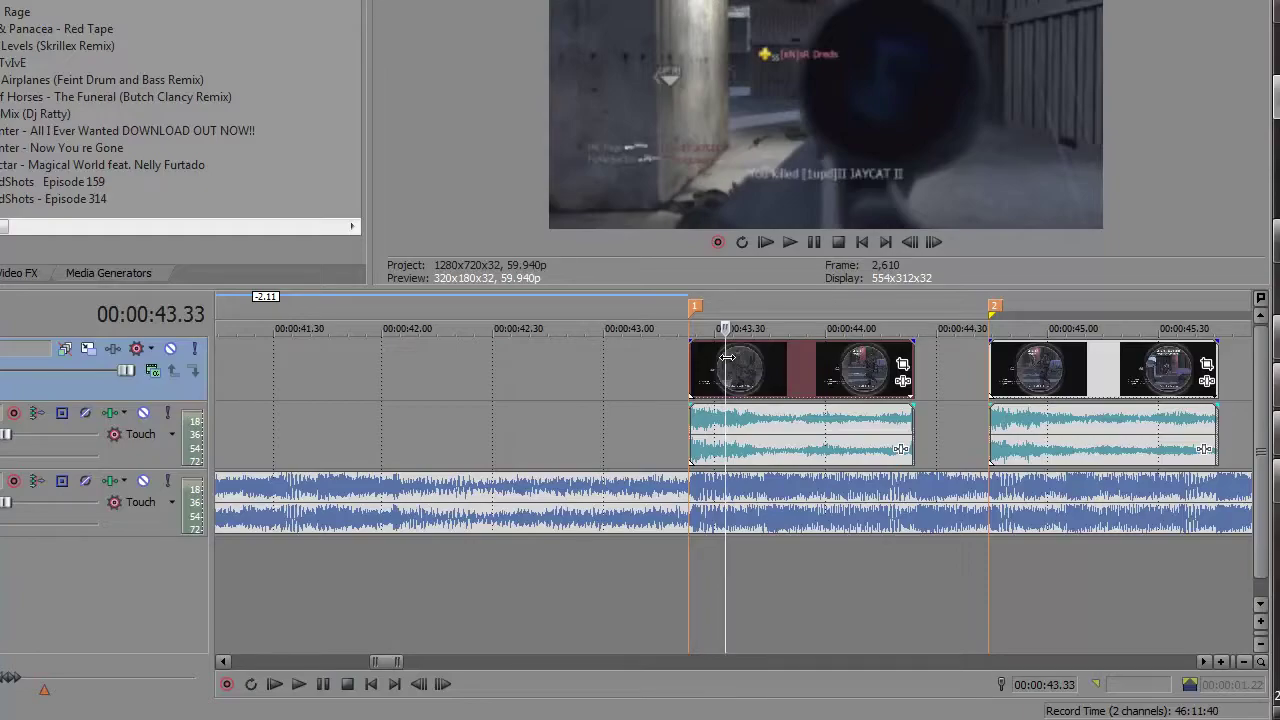
Find the frame just after the first shot where the scope is lowering and split the video there at 00:00:43.32
key(Left)
key(Left)
key(Right)
key(Left)
key(Left)
key(Left)
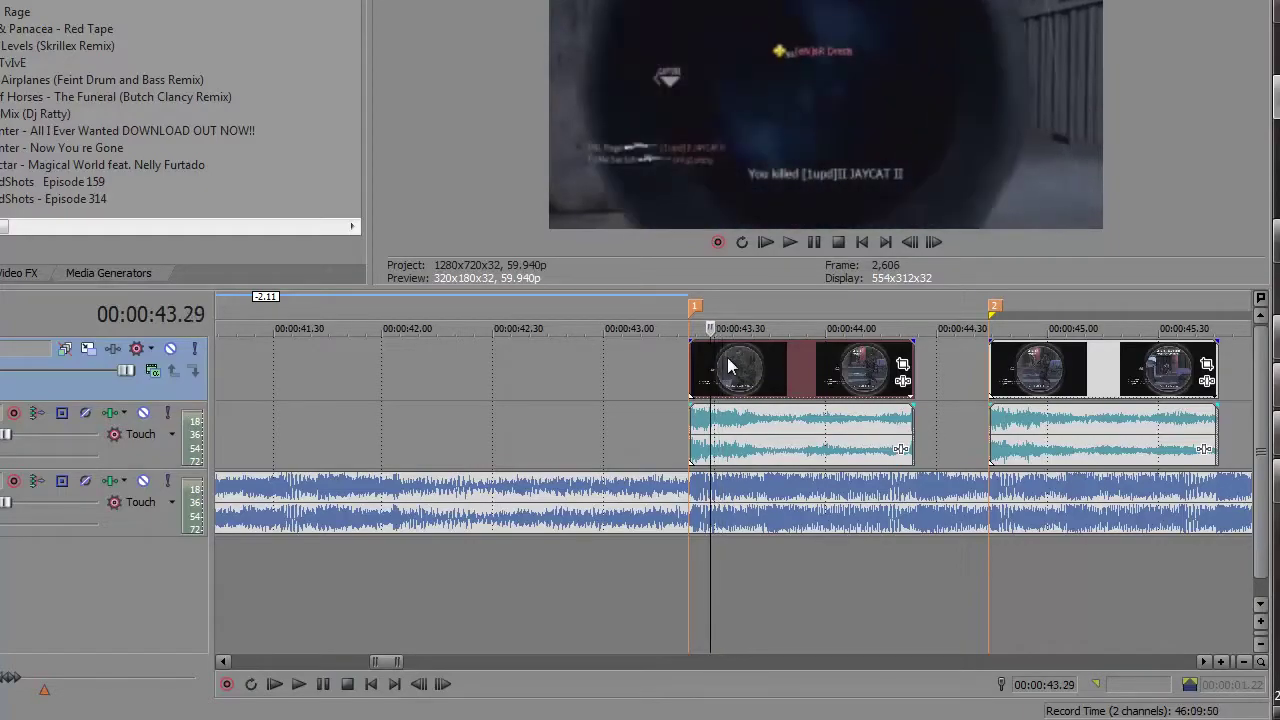
key(Right)
key(Right)
key(Right)
key(Right)
key(Right)
key(Right)
key(Right)
key(Right)
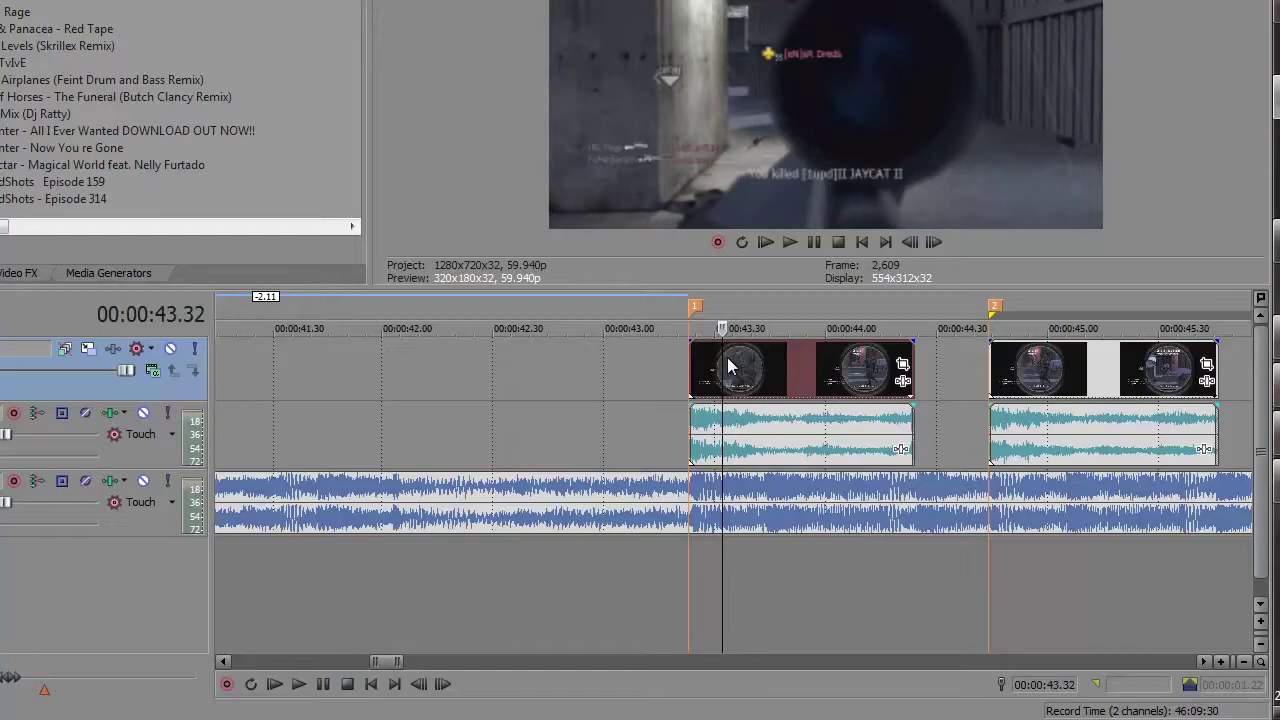
key(s)
Advance seven frames to where the scope is fully lowered and split the video at 00:00:43.39
key(Right)
key(Right)
key(Right)
key(Right)
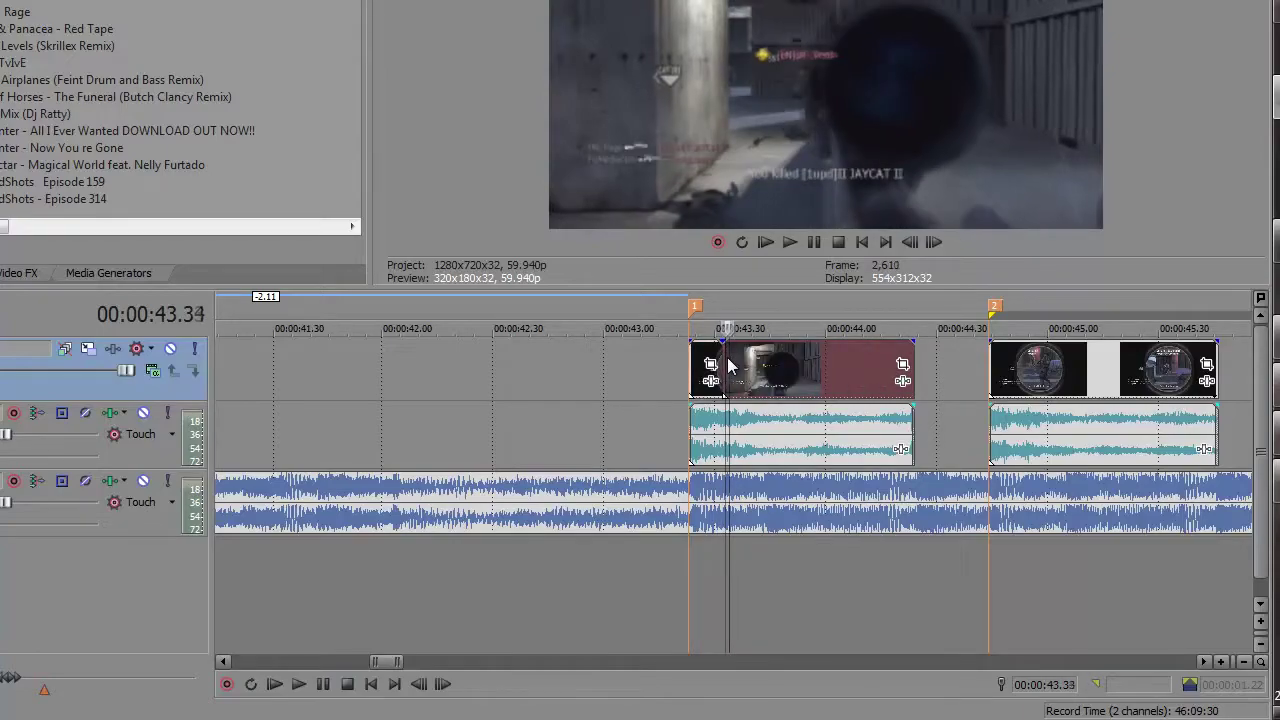
key(Right)
key(Right)
key(Right)
key(s)
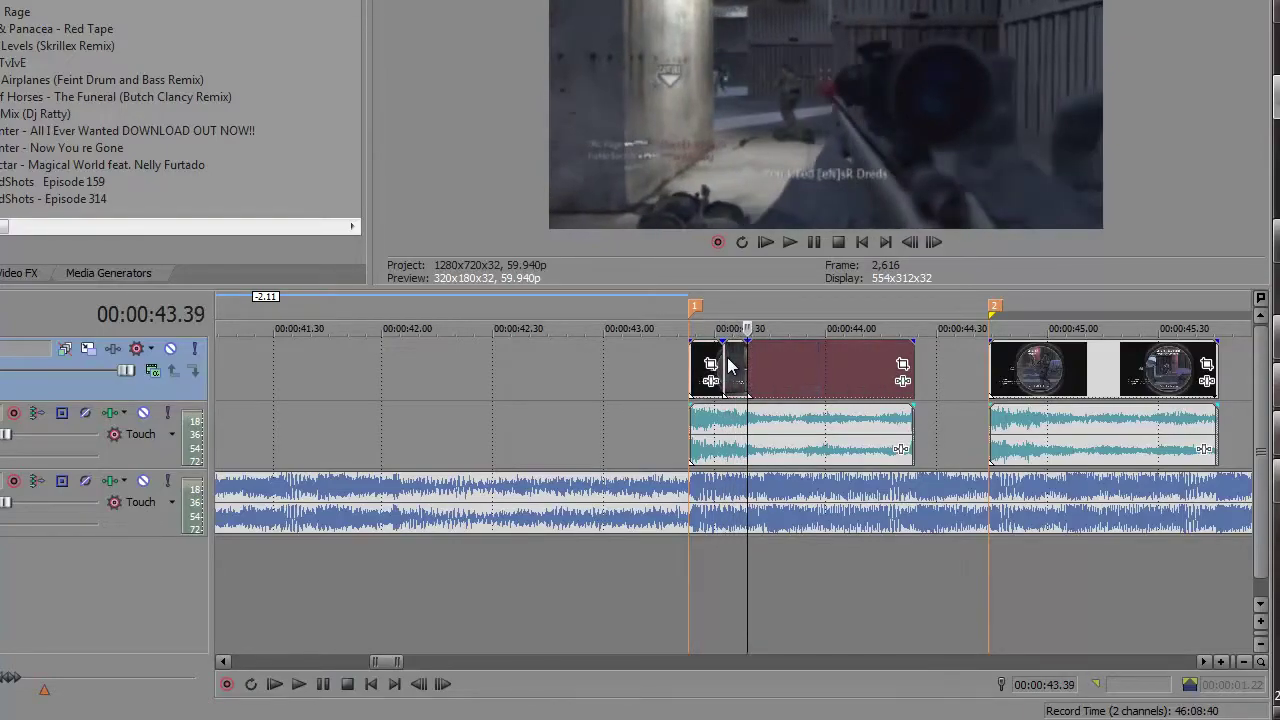
Examine the short video piece between the two new splits frame by frame
scroll(730, 365, up, 3)
key(Left)
key(Left)
key(Left)
key(Left)
key(Left)
key(Left)
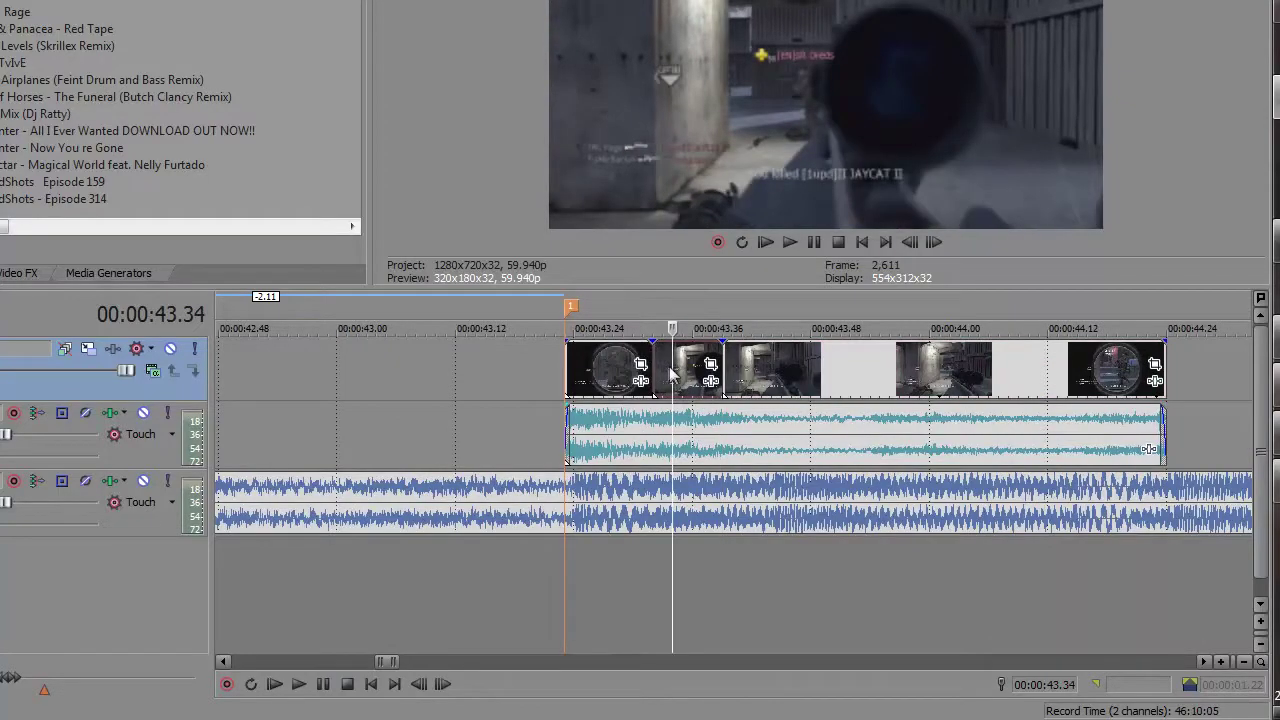
key(Right)
key(Right)
key(Right)
key(Right)
key(Right)
key(Right)
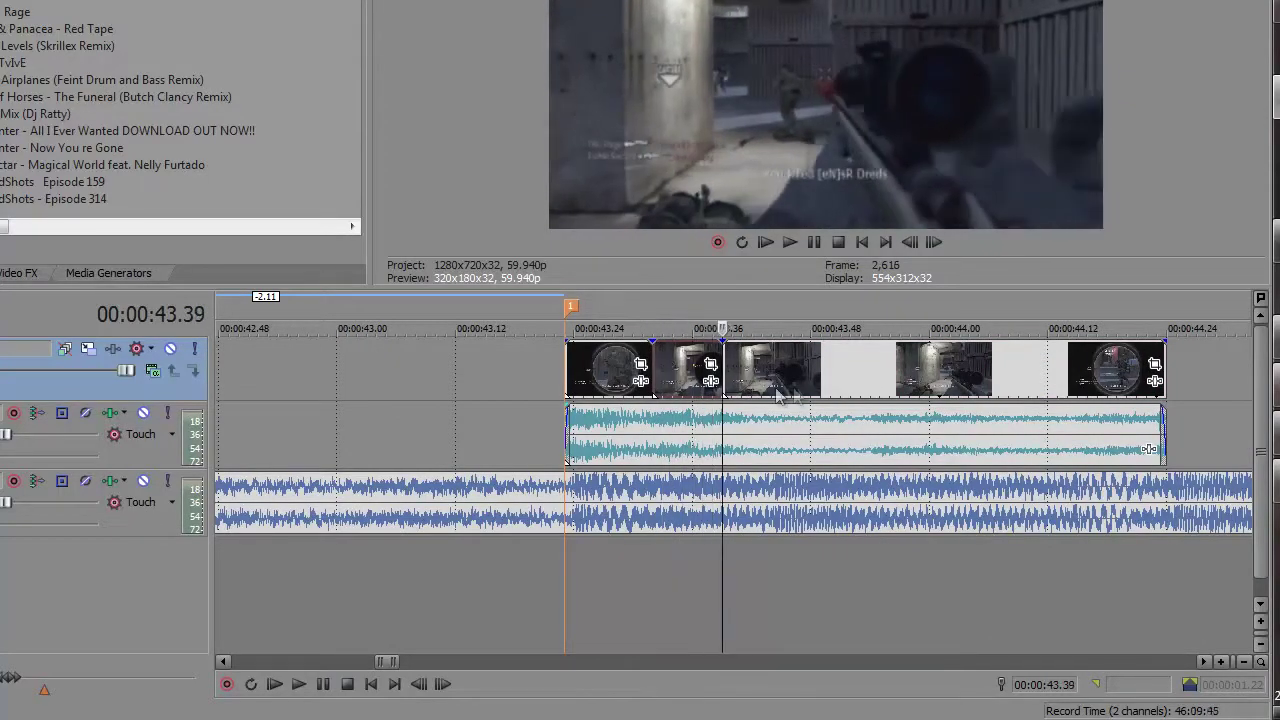
Find the frame just before the player scopes in again and split the video there at 00:00:44.06
scroll(779, 388, down, 2)
key(Right)
key(Right)
key(Right)
key(Right)
key(Right)
key(Right)
key(Right)
key(Right)
key(Right)
key(Right)
key(Right)
key(Right)
key(Right)
key(Right)
key(Right)
key(Right)
key(Right)
key(Right)
key(Right)
key(Right)
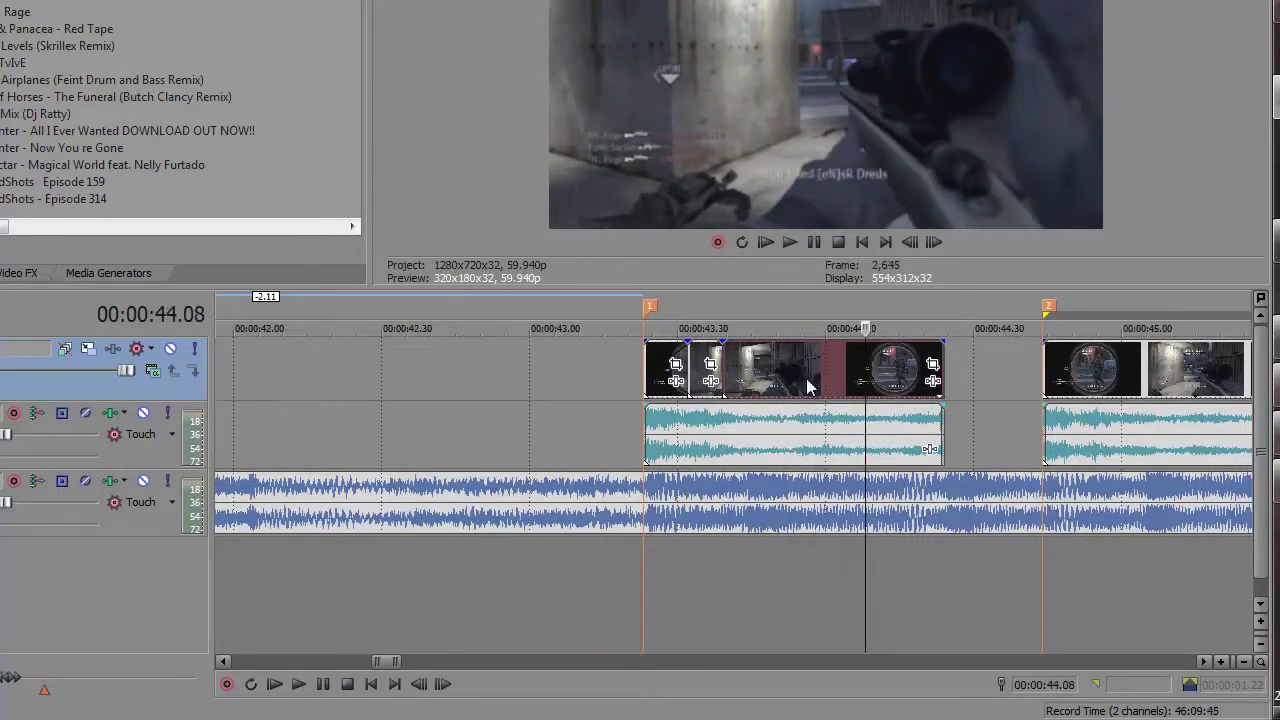
key(Right)
key(s)
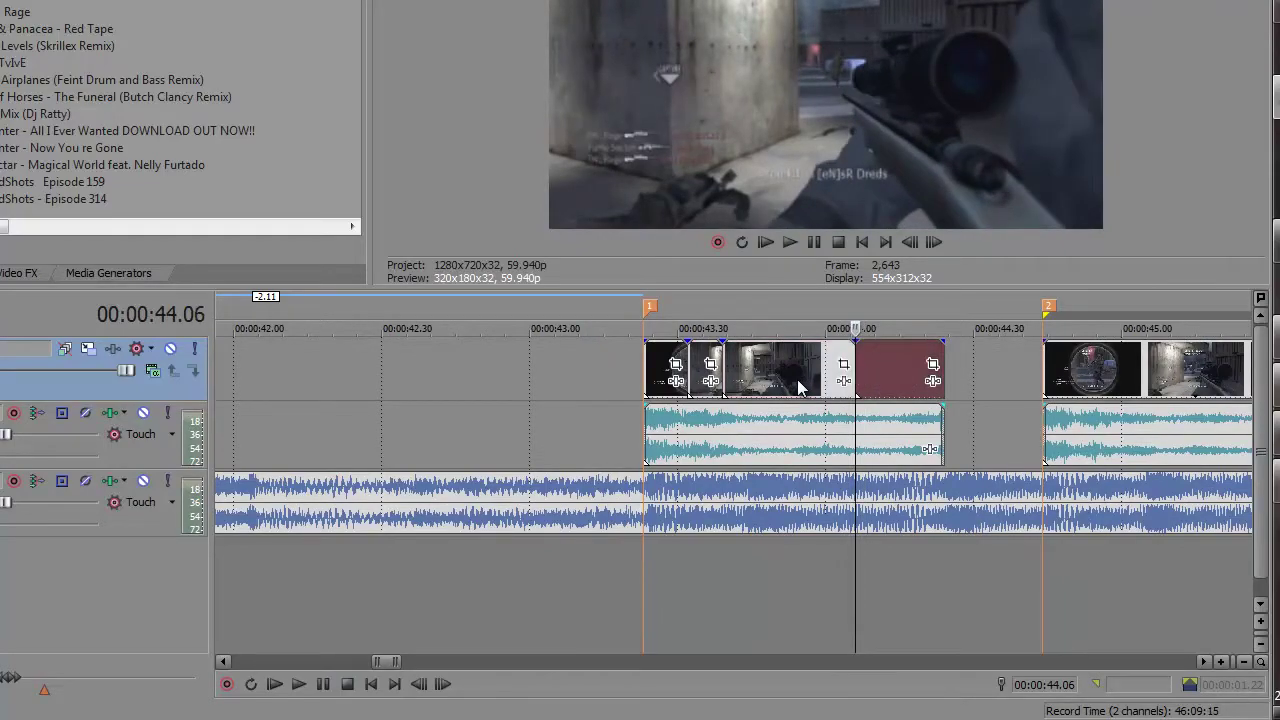
Advance a few frames into the scope-in movement and split the video at 00:00:44.12
key(Right)
key(Right)
key(Right)
key(Right)
key(Right)
key(s)
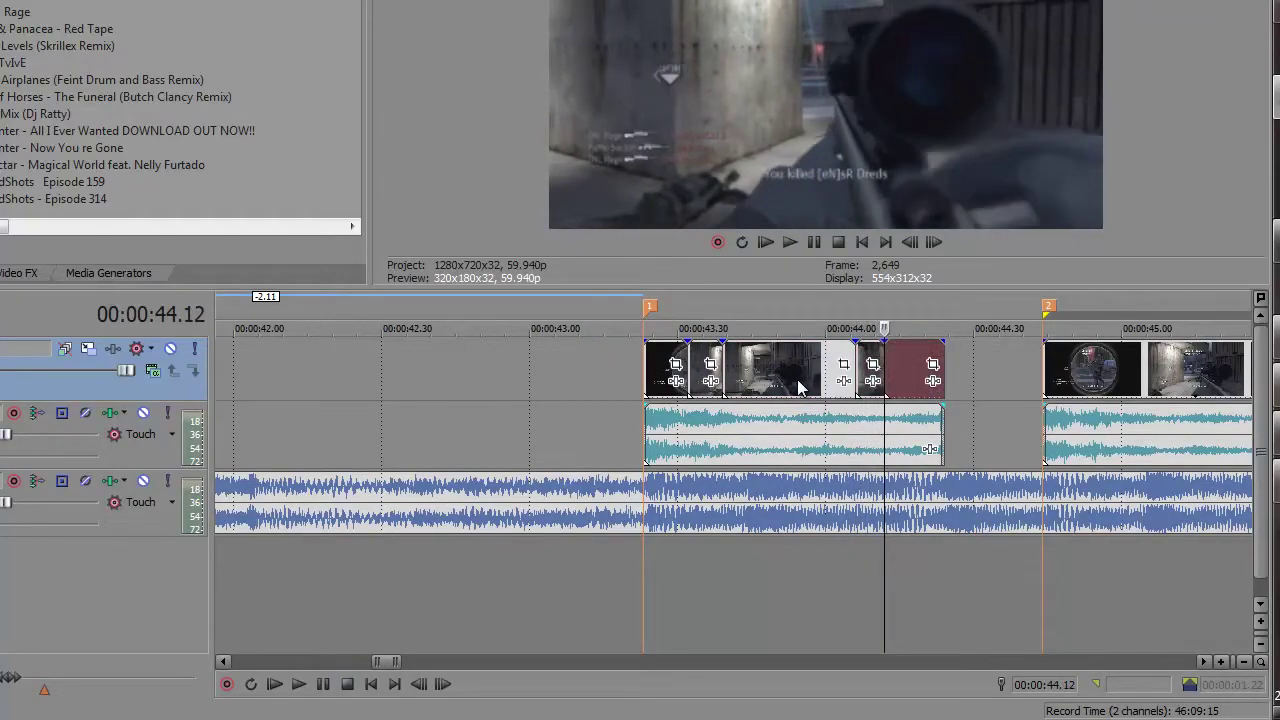
Move the final piece so it ends at marker 2, and time-stretch the short scope-in piece before it back to about 00:00:44.08
click(703, 355)
click(870, 355)
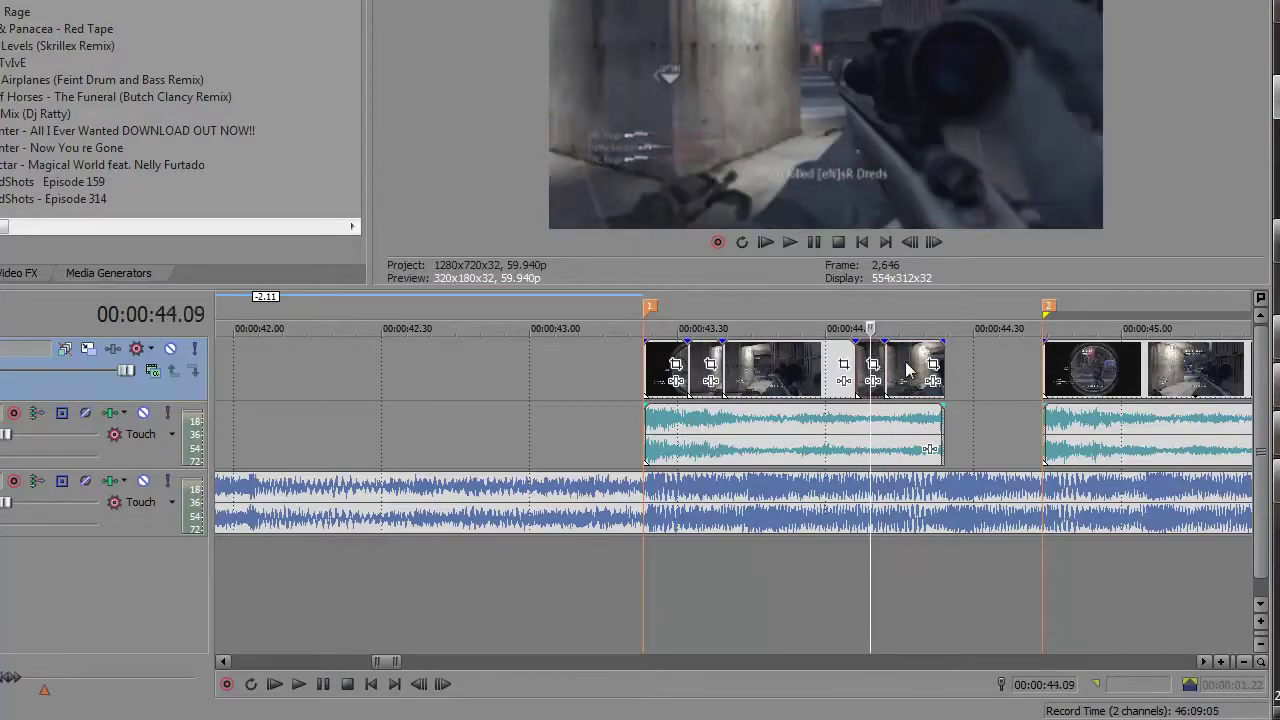
drag(899, 370, 1030, 362)
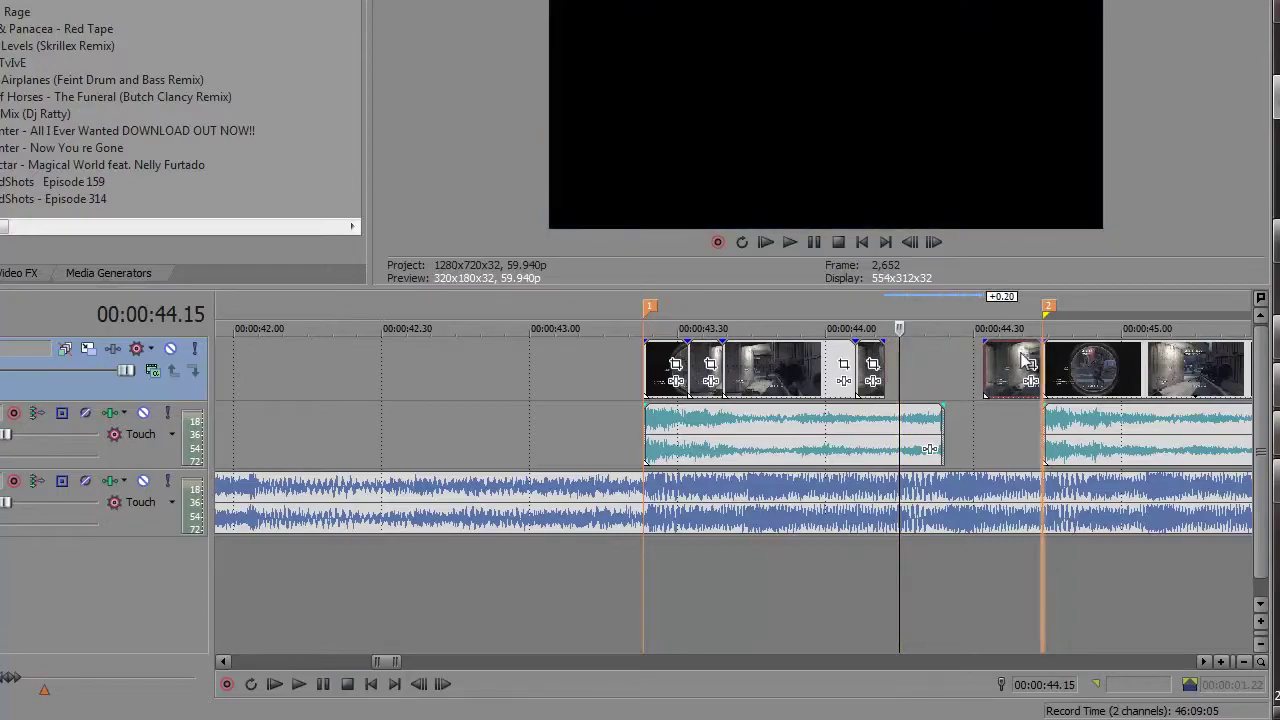
drag(878, 356, 943, 355)
click(860, 367)
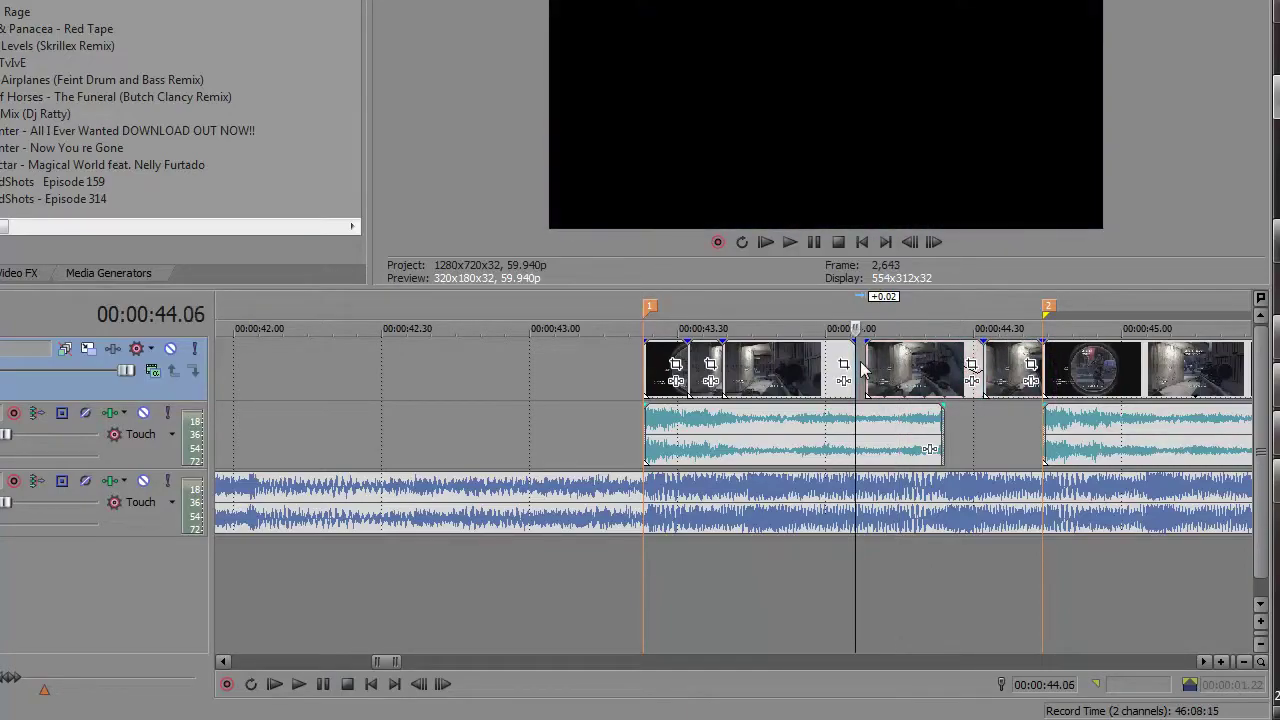
Play the stretched scope-in piece from 00:00:44.08 to check its slowed motion
click(870, 366)
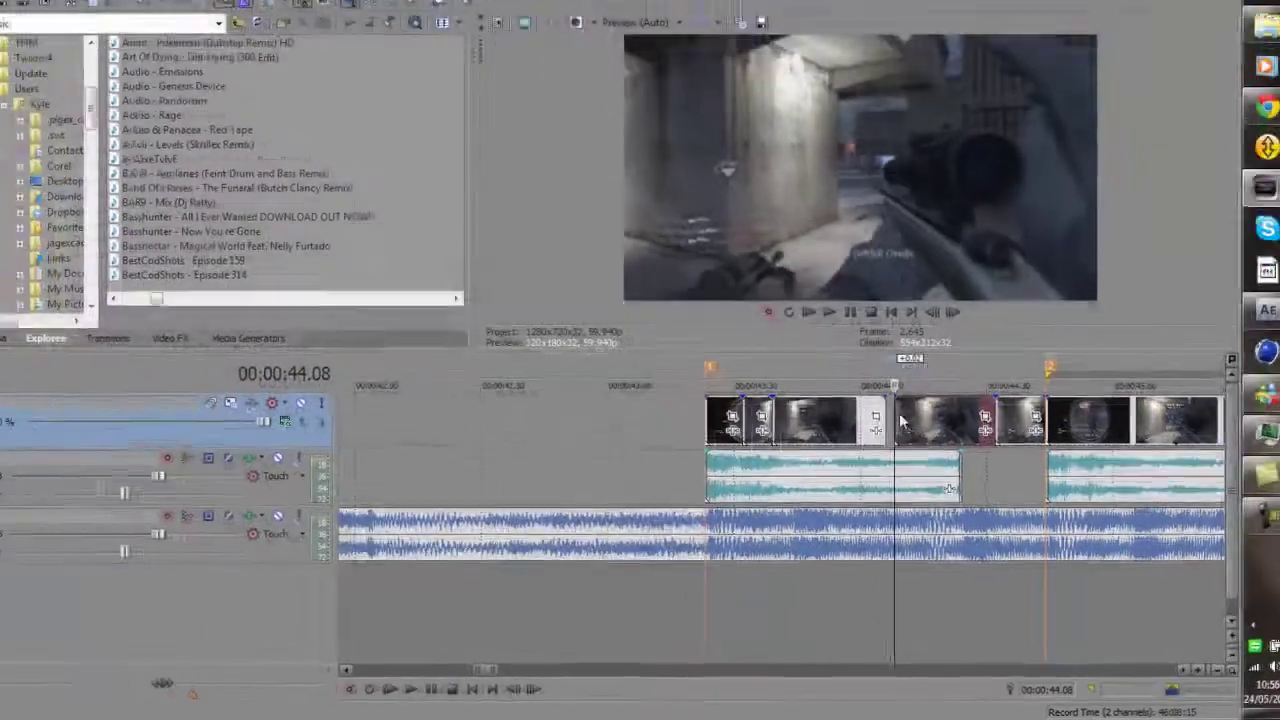
key(space)
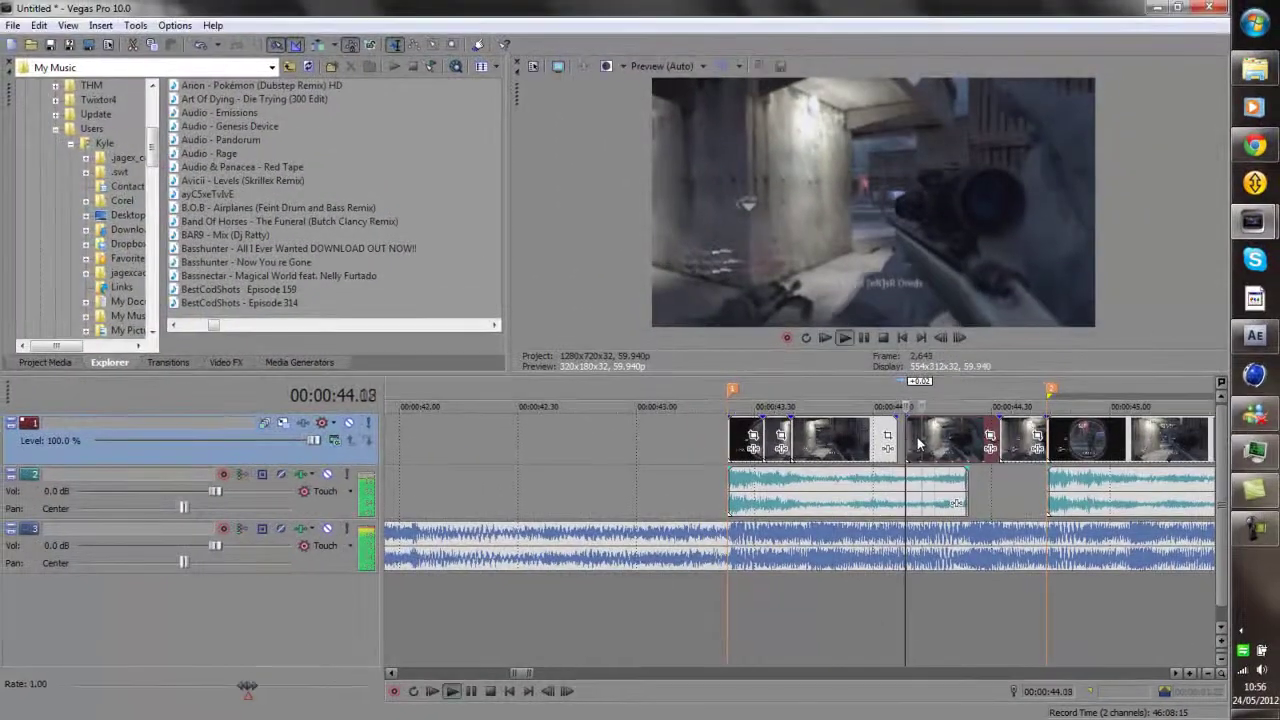
key(space)
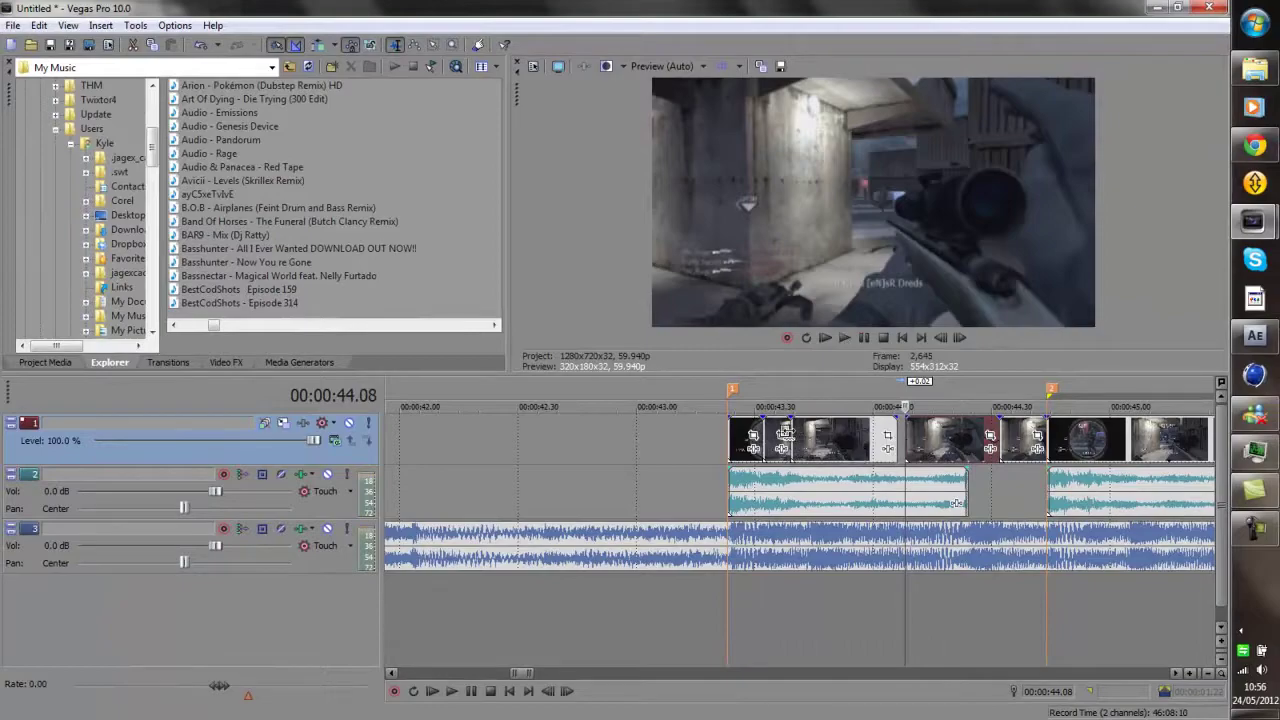
Time-stretch the short scope-out piece after marker 1, then move the following piece against 00:00:44.08 and trim its start to remove the overlap
drag(786, 432, 868, 425)
click(771, 440)
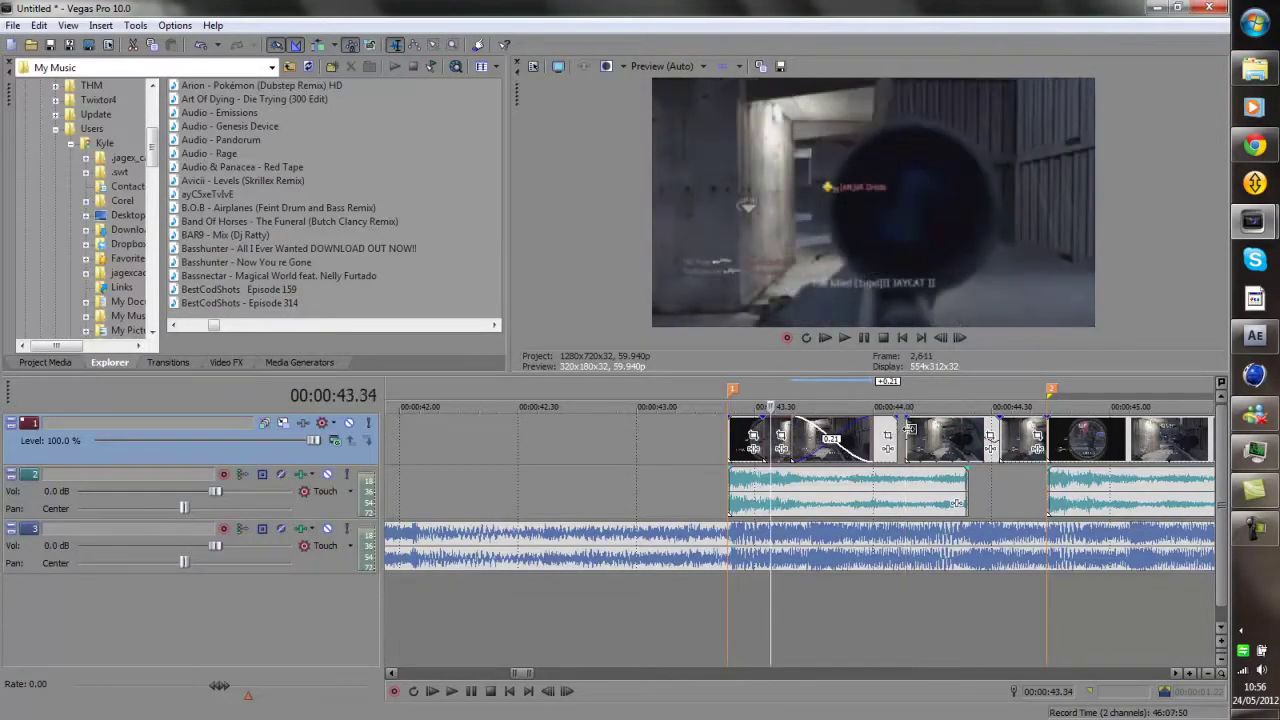
click(910, 429)
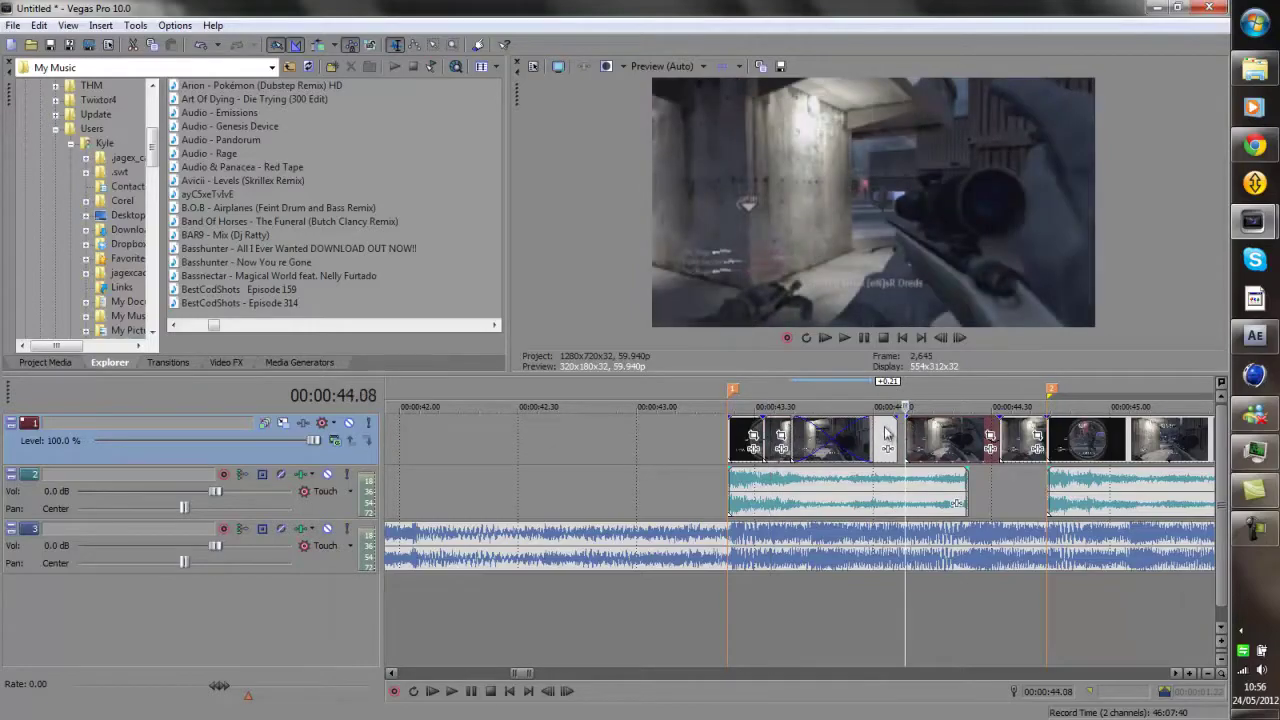
drag(889, 432, 897, 433)
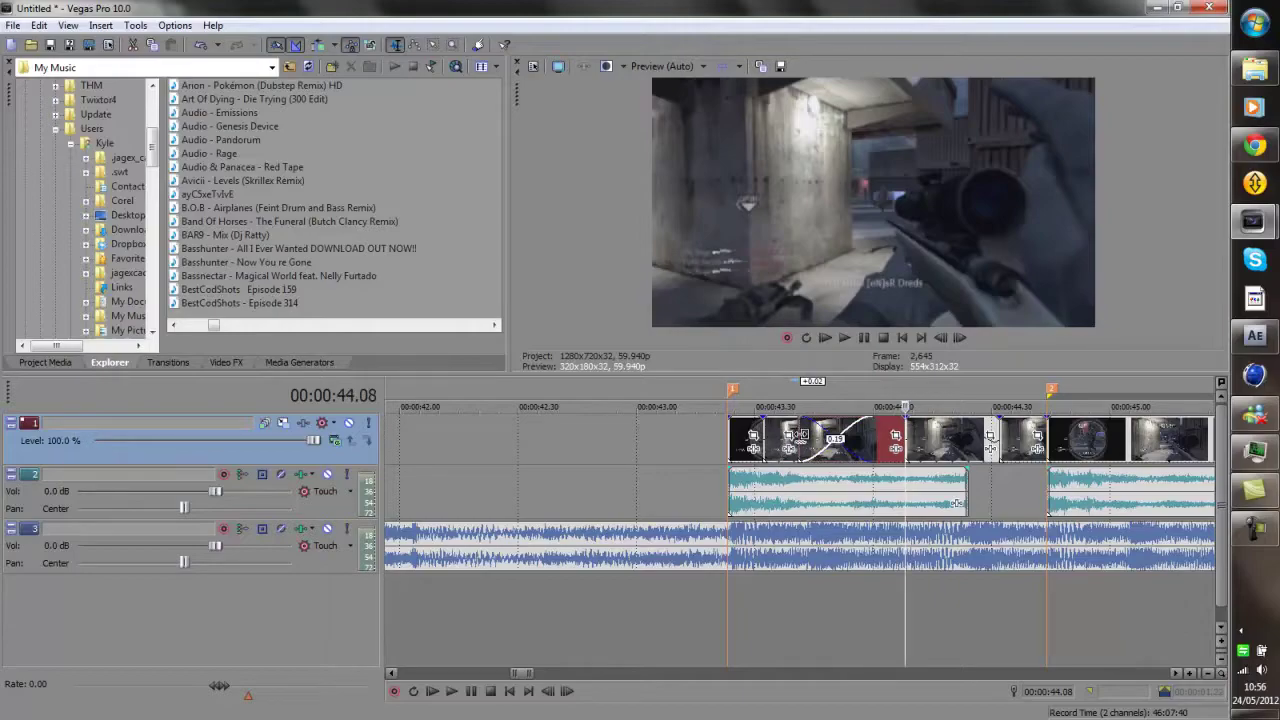
drag(800, 434, 870, 438)
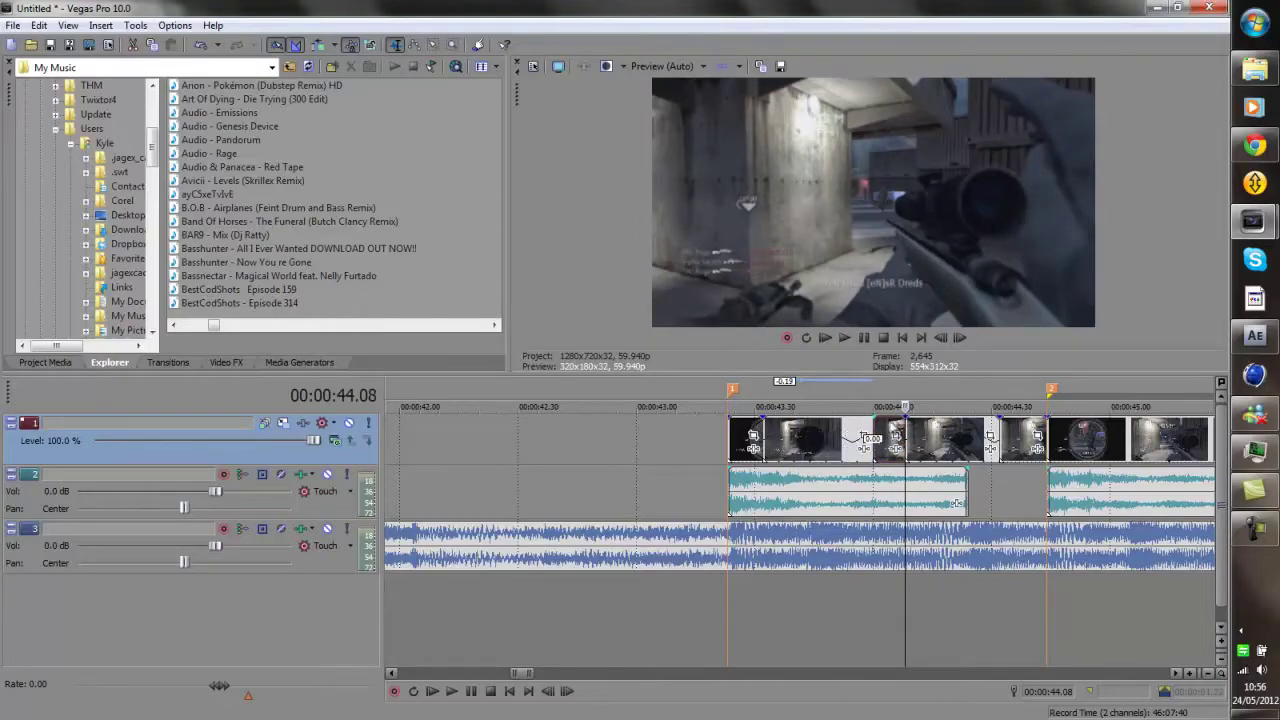
Set the time selection from marker 1 to marker 2 and play back the retimed section
click(880, 430)
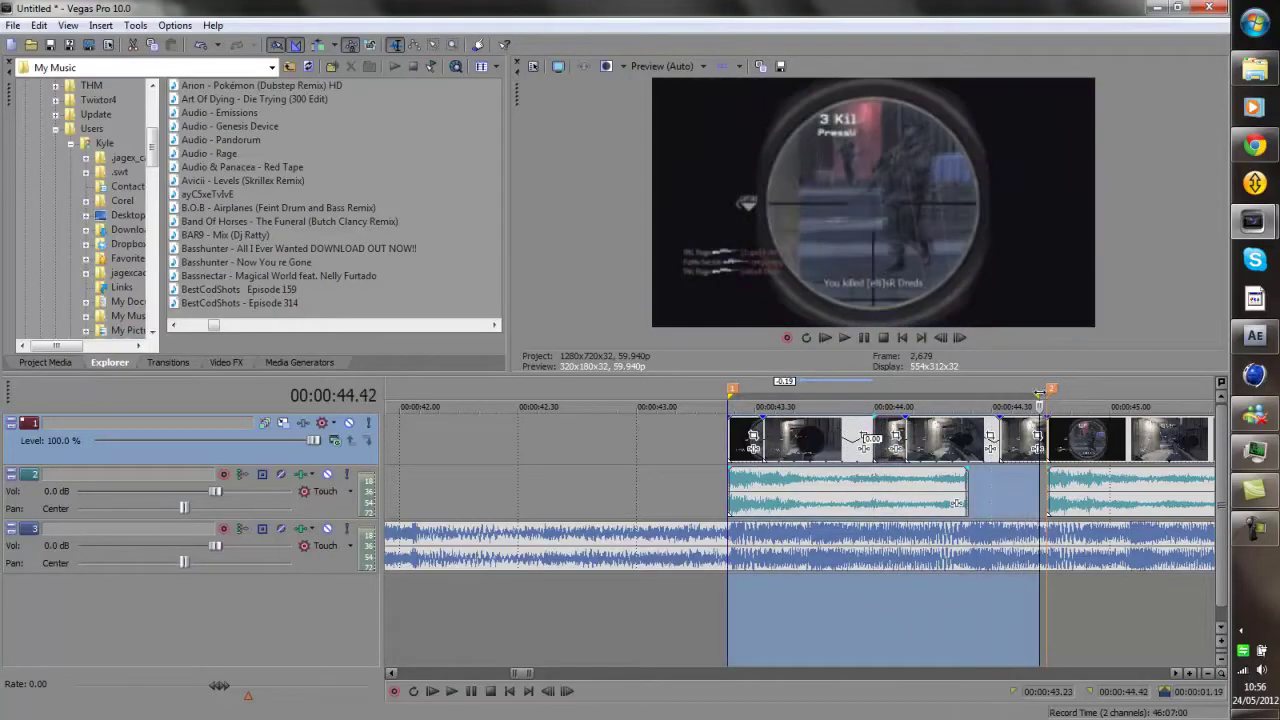
drag(1040, 393, 1052, 396)
click(735, 447)
click(731, 445)
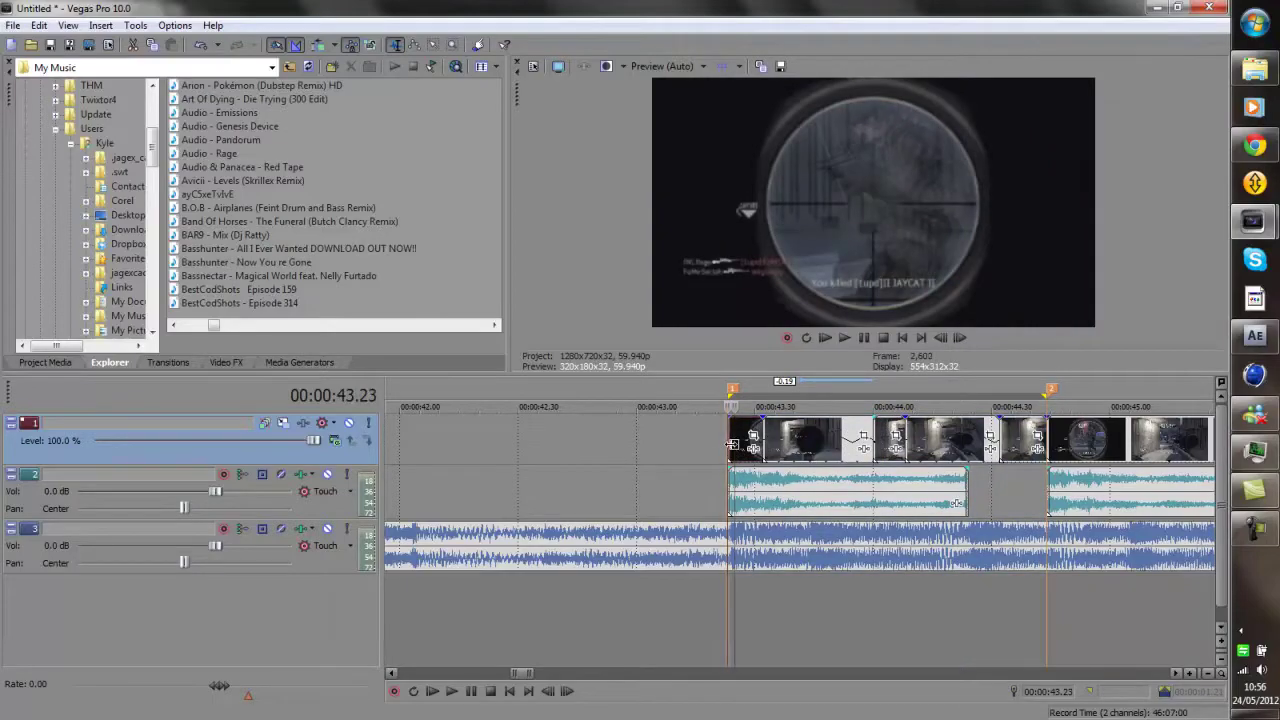
scroll(731, 445, down, 1)
key(space)
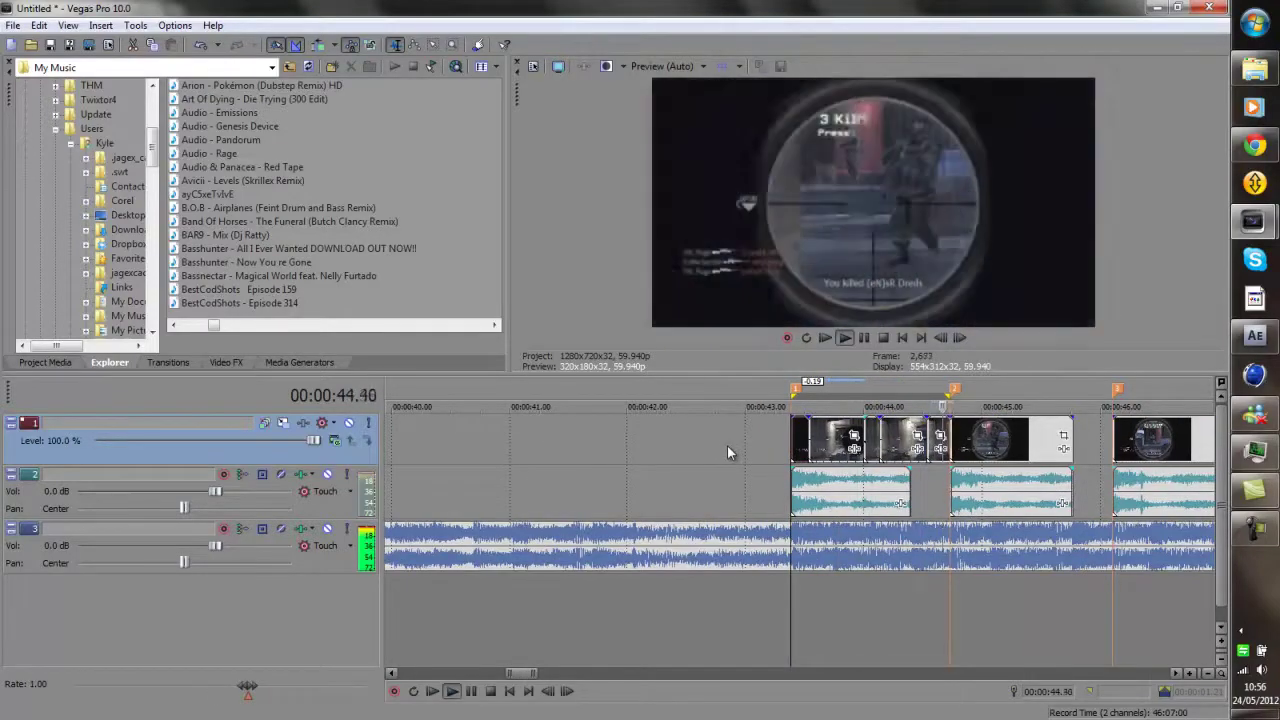
Stop playback, select the clip after marker 2 and ungroup its video from its audio at 00:00:44.52
key(space)
scroll(727, 444, down, 3)
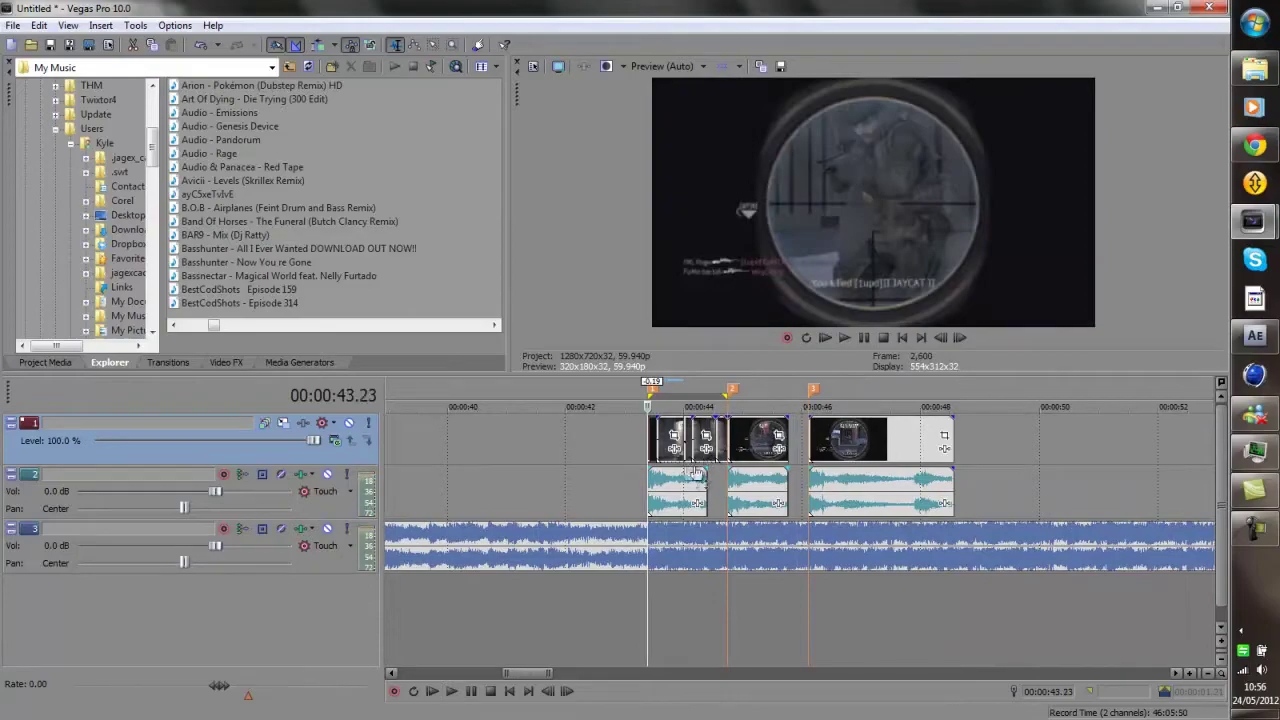
click(733, 455)
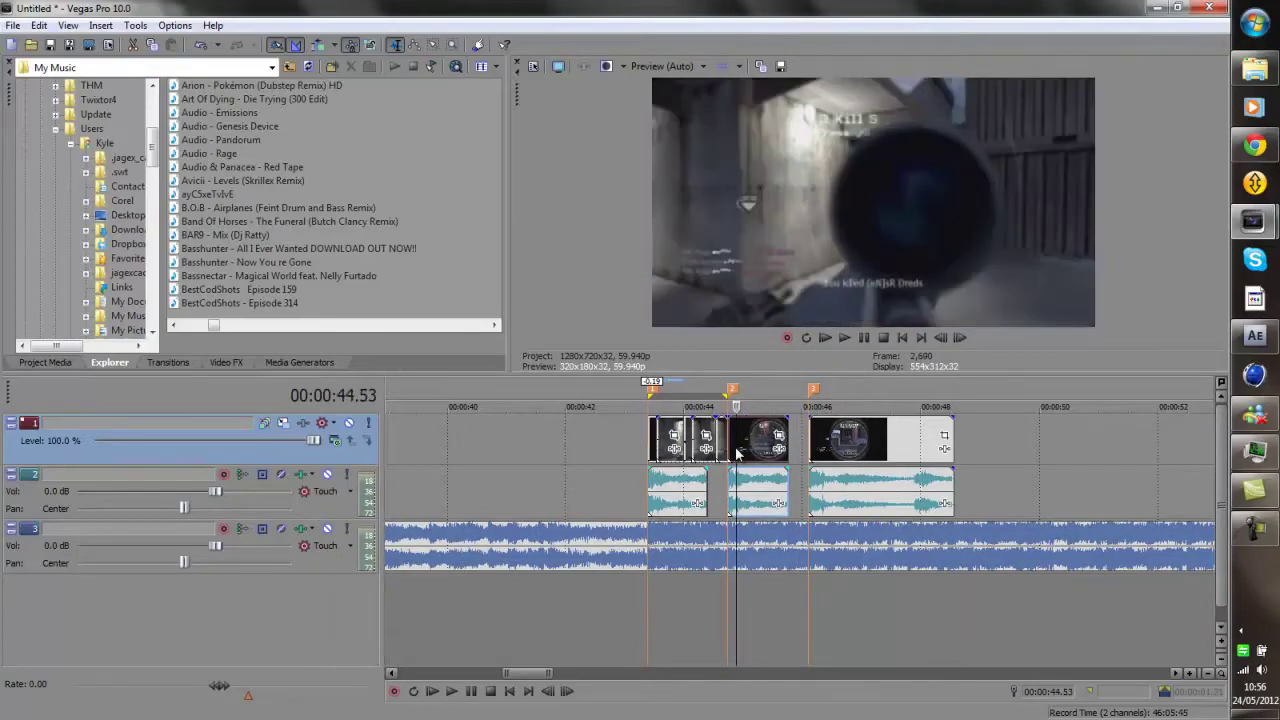
scroll(733, 455, up, 4)
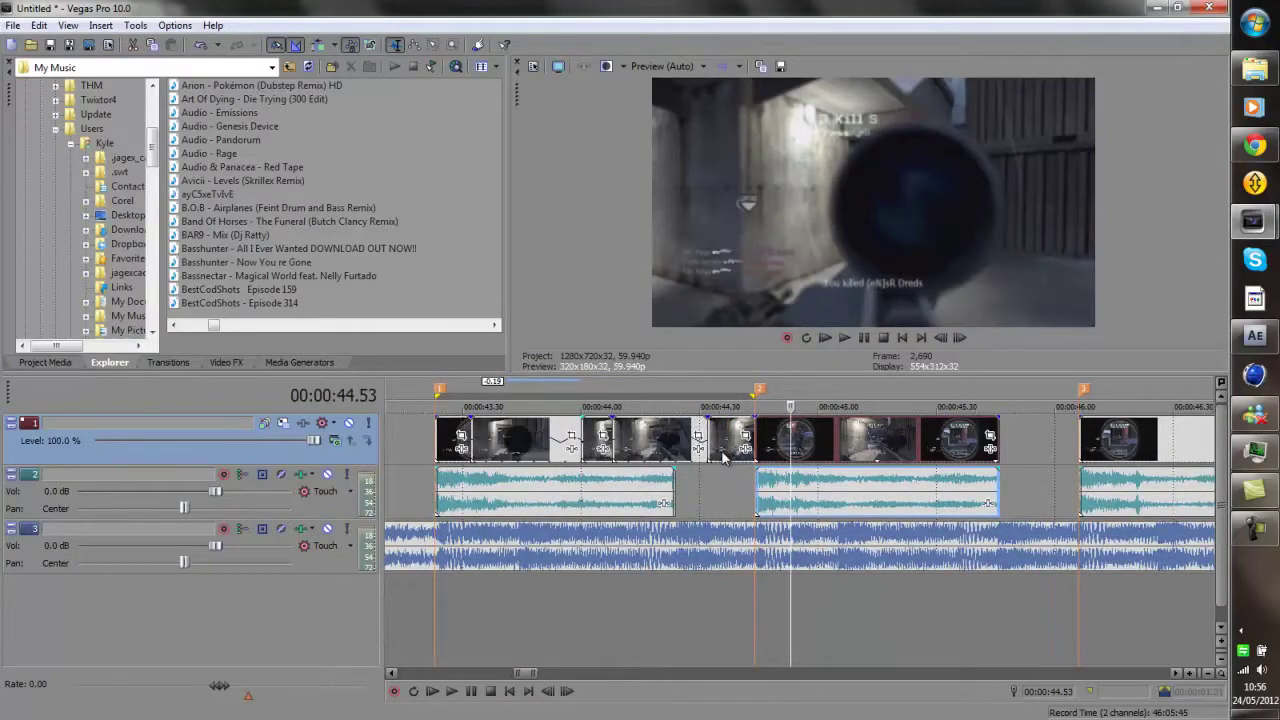
key(Left)
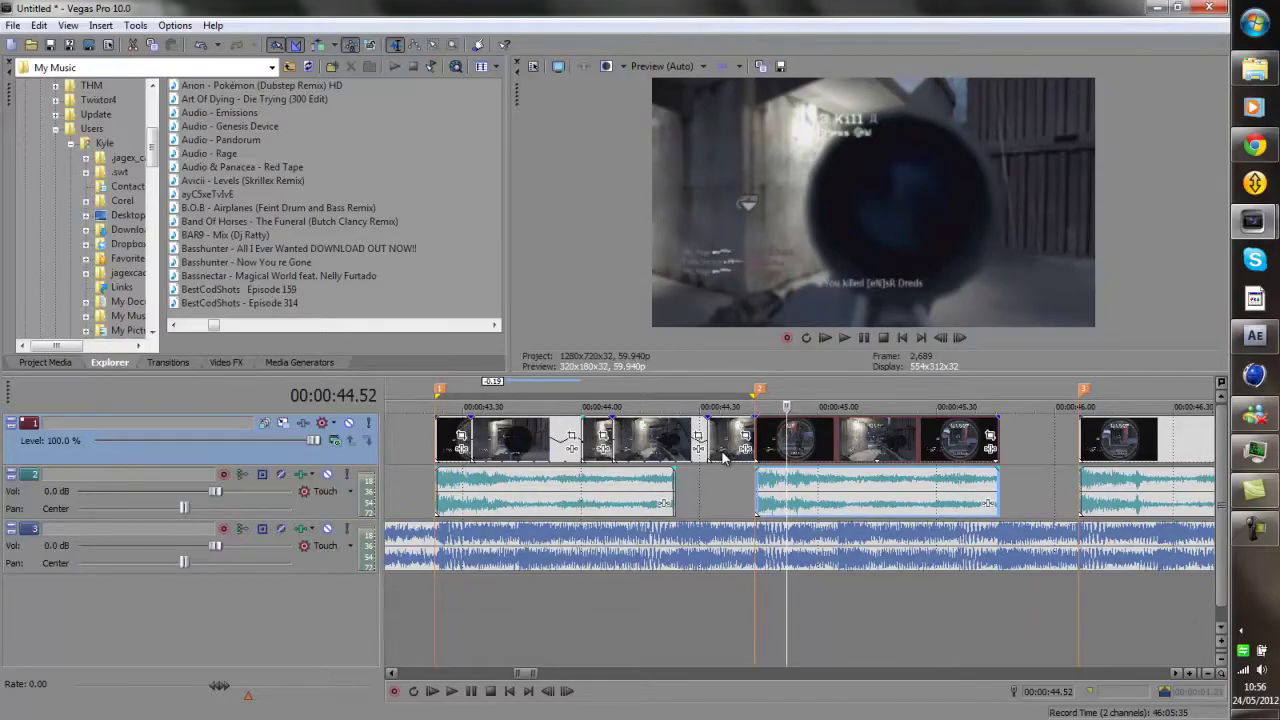
key(u)
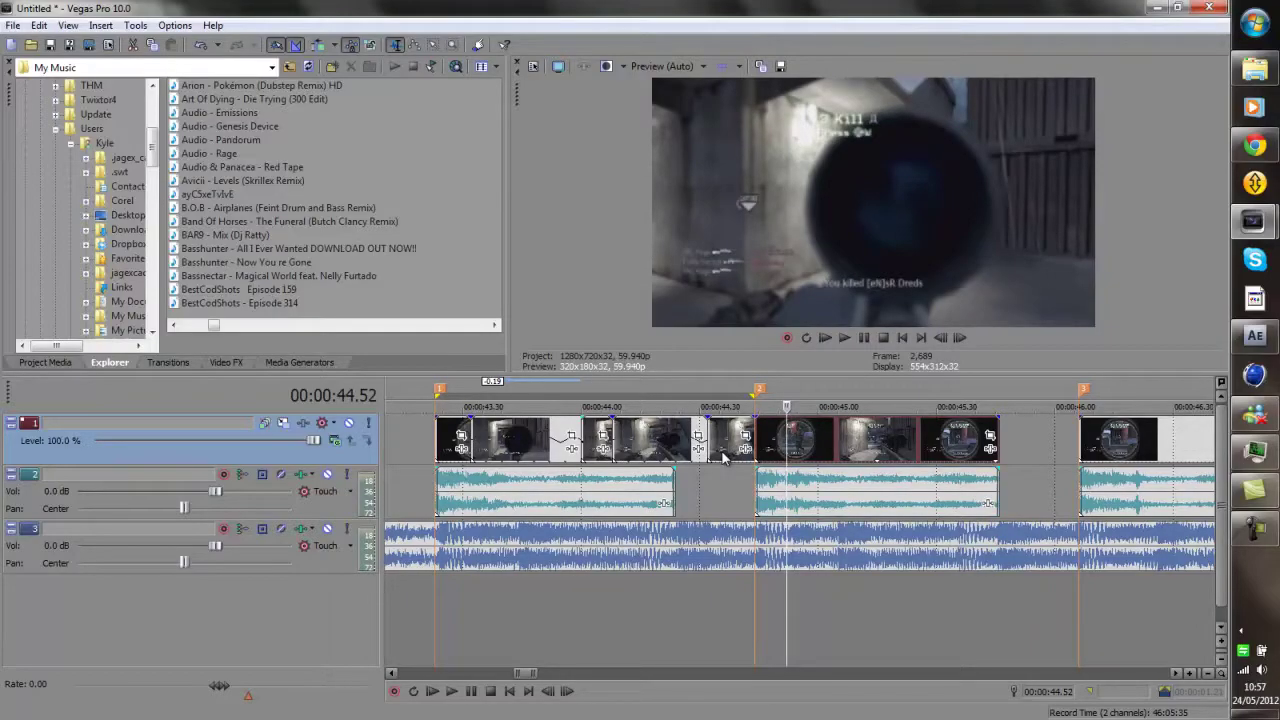
Split the video after marker 2 at 00:00:44.52 and 00:00:44.57 to isolate the scope-out motion
key(s)
key(Right)
key(Right)
key(Right)
key(Right)
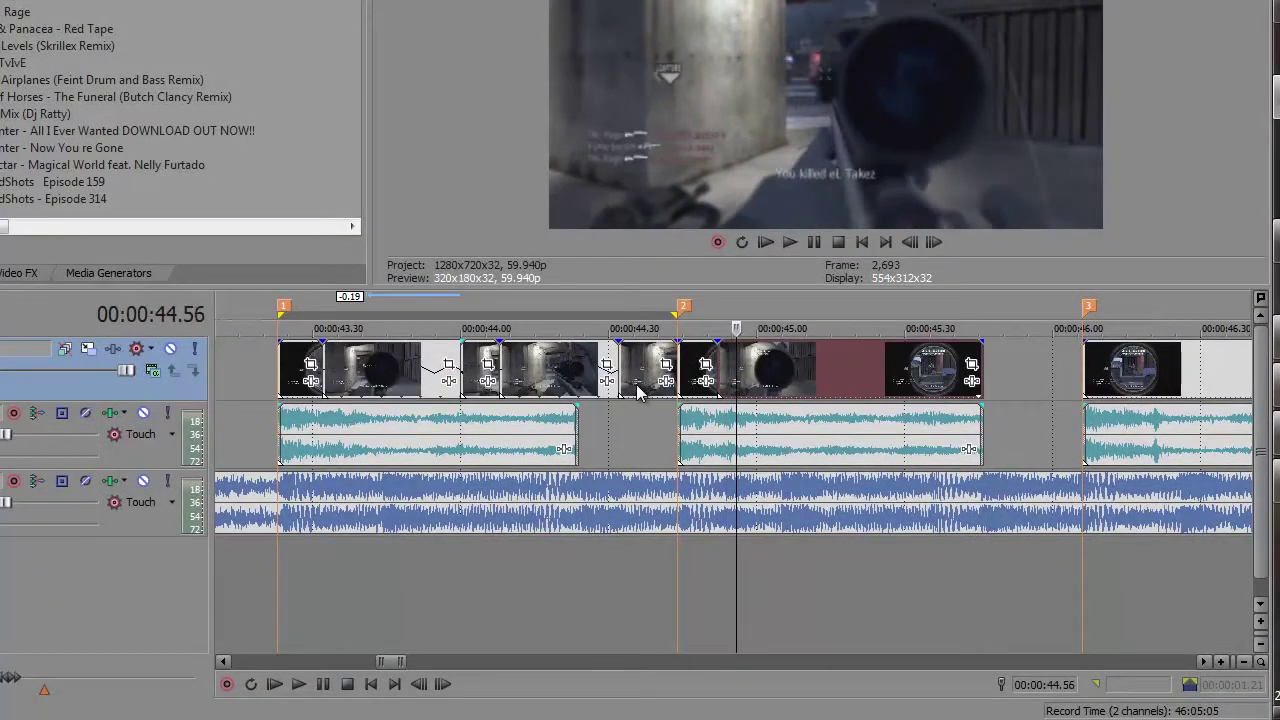
key(Right)
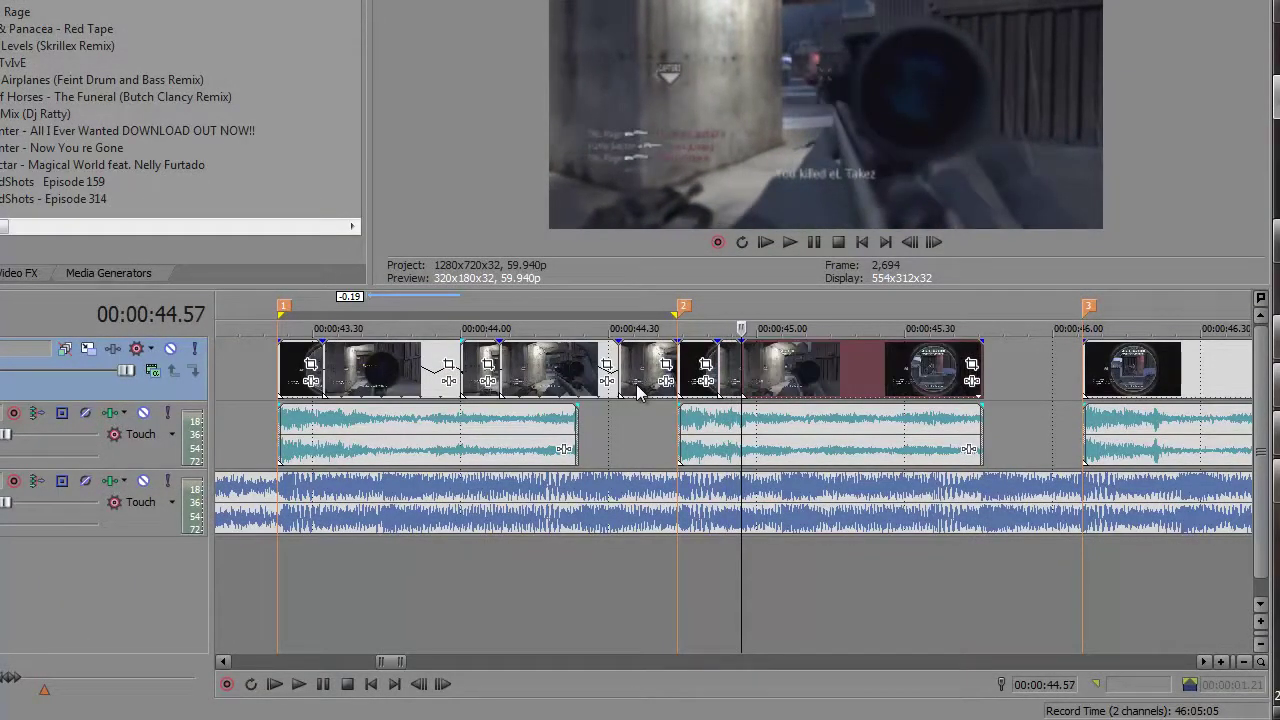
Split the same video at 00:00:45.19 and 00:00:45.23 to isolate the scope-in motion
key(Right)
key(Right)
key(Right)
key(Right)
key(Right)
key(Right)
key(Right)
key(Right)
key(Right)
key(Right)
key(Right)
key(Right)
key(Right)
key(Right)
key(Right)
key(Right)
key(Right)
key(Right)
key(Right)
key(Right)
key(Right)
key(Right)
key(Right)
key(Right)
key(Right)
key(Right)
key(Right)
key(Right)
key(Left)
key(Left)
key(Left)
key(Left)
key(Left)
key(Left)
key(Left)
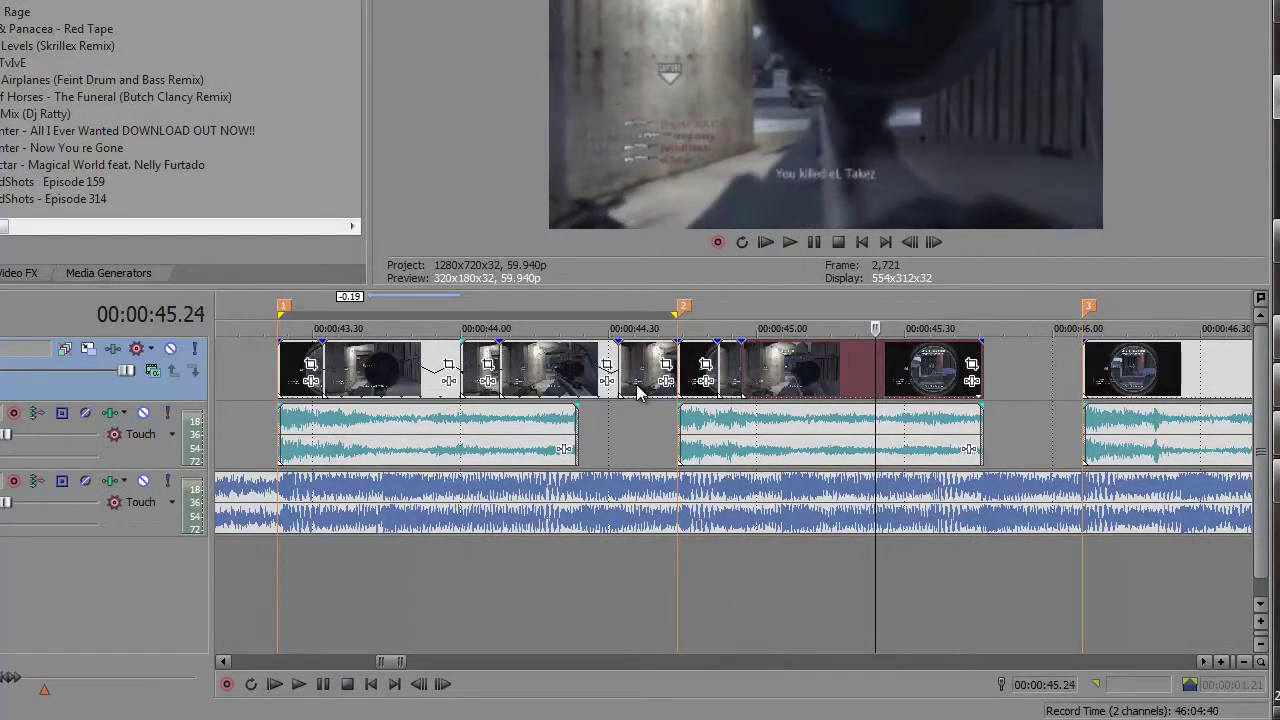
key(s)
key(Right)
key(Right)
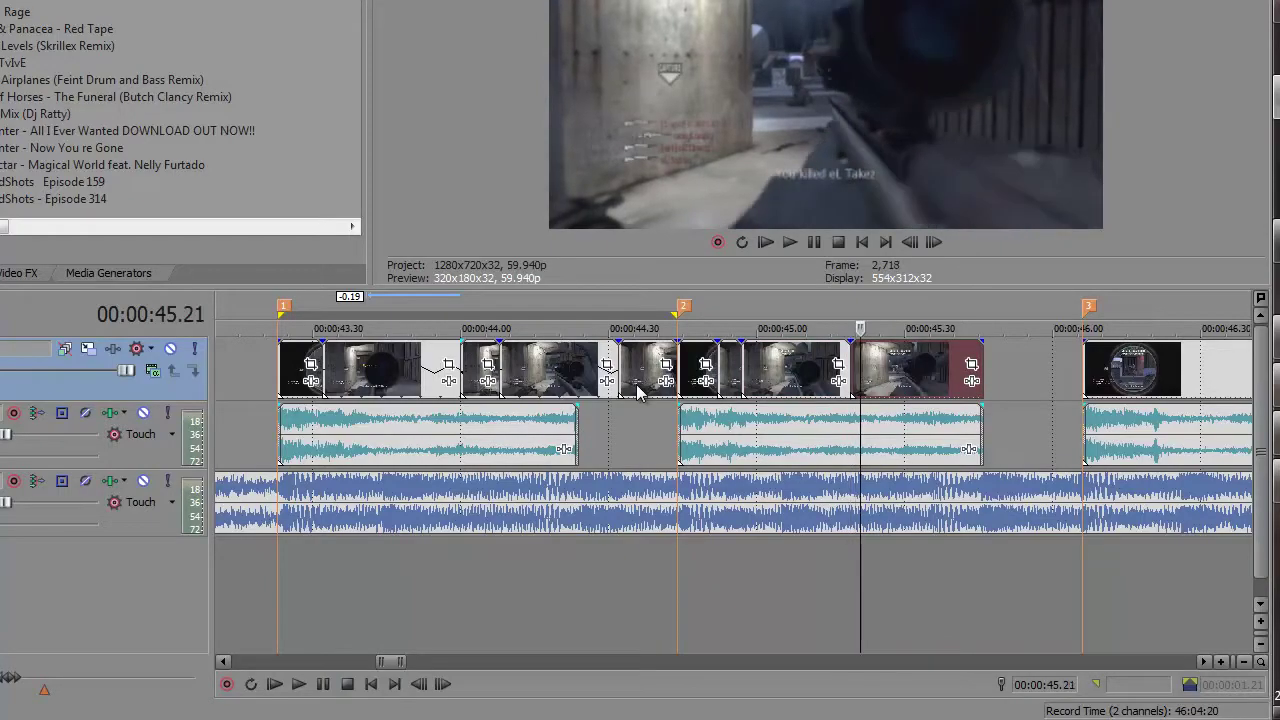
key(Right)
key(Right)
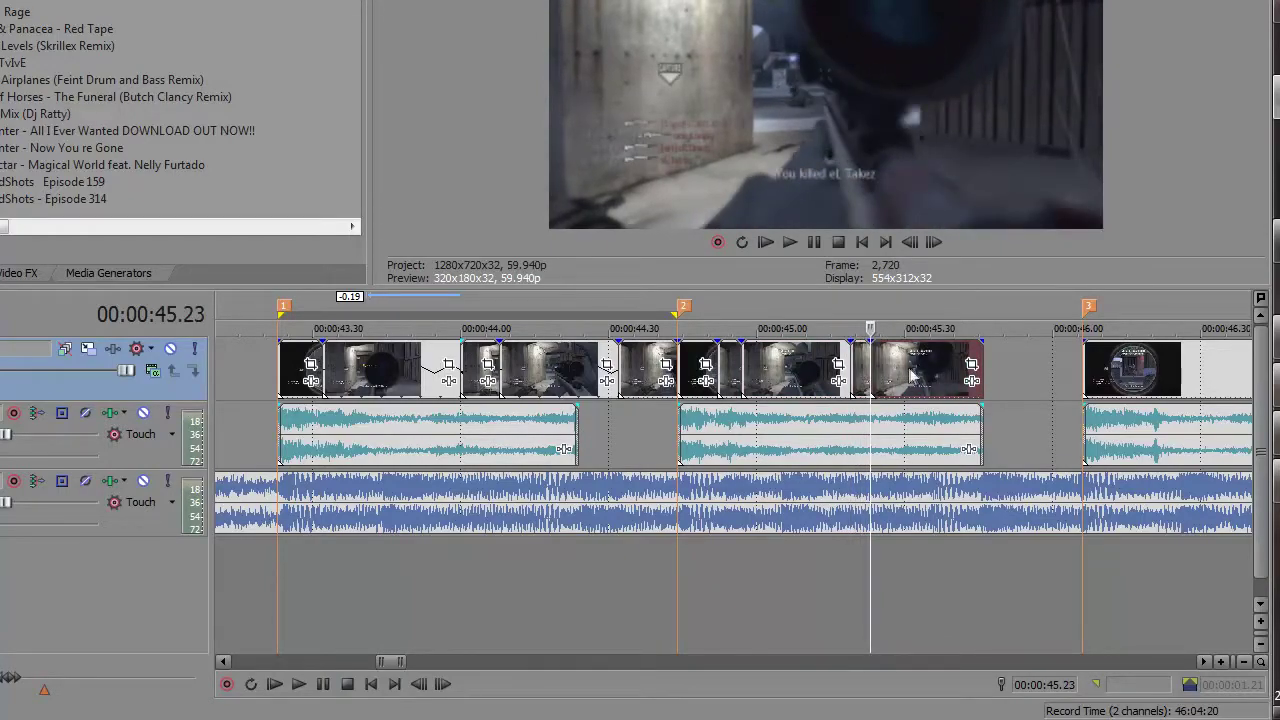
Move the final piece so it ends at marker 3, and time-stretch the short scope-in and scope-out pieces to fill the gap
drag(910, 375, 1008, 372)
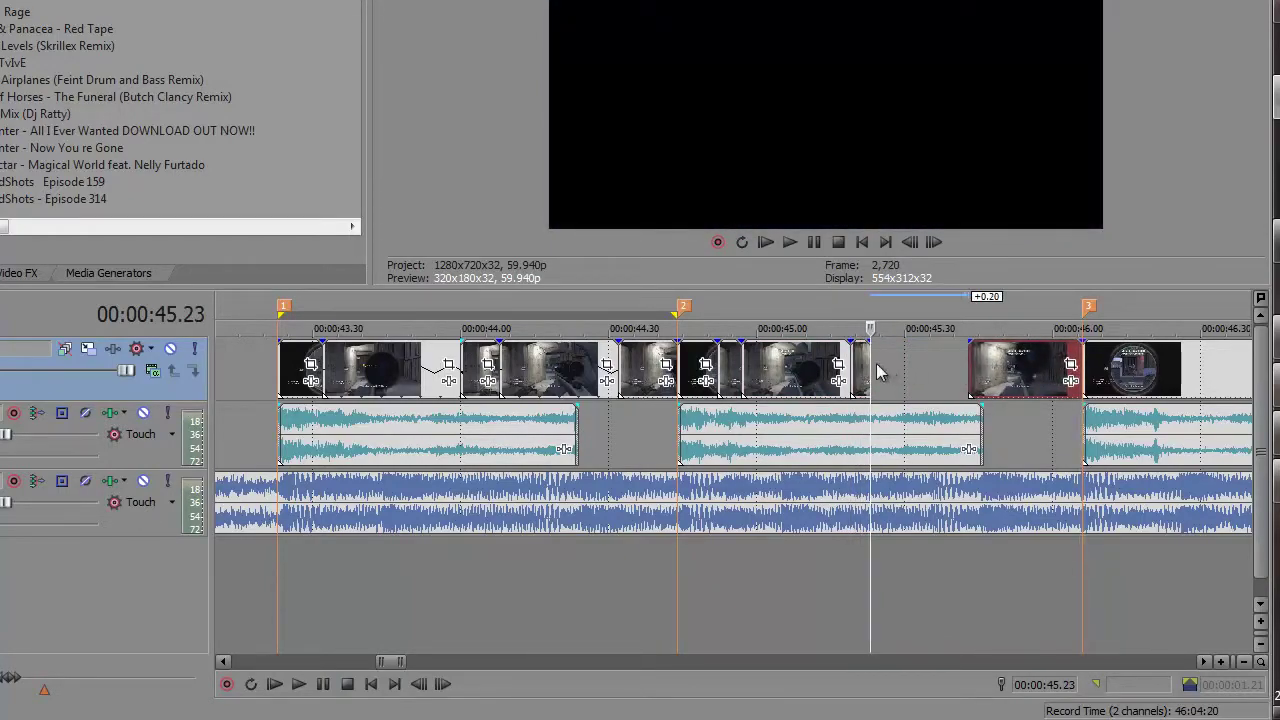
drag(871, 371, 942, 368)
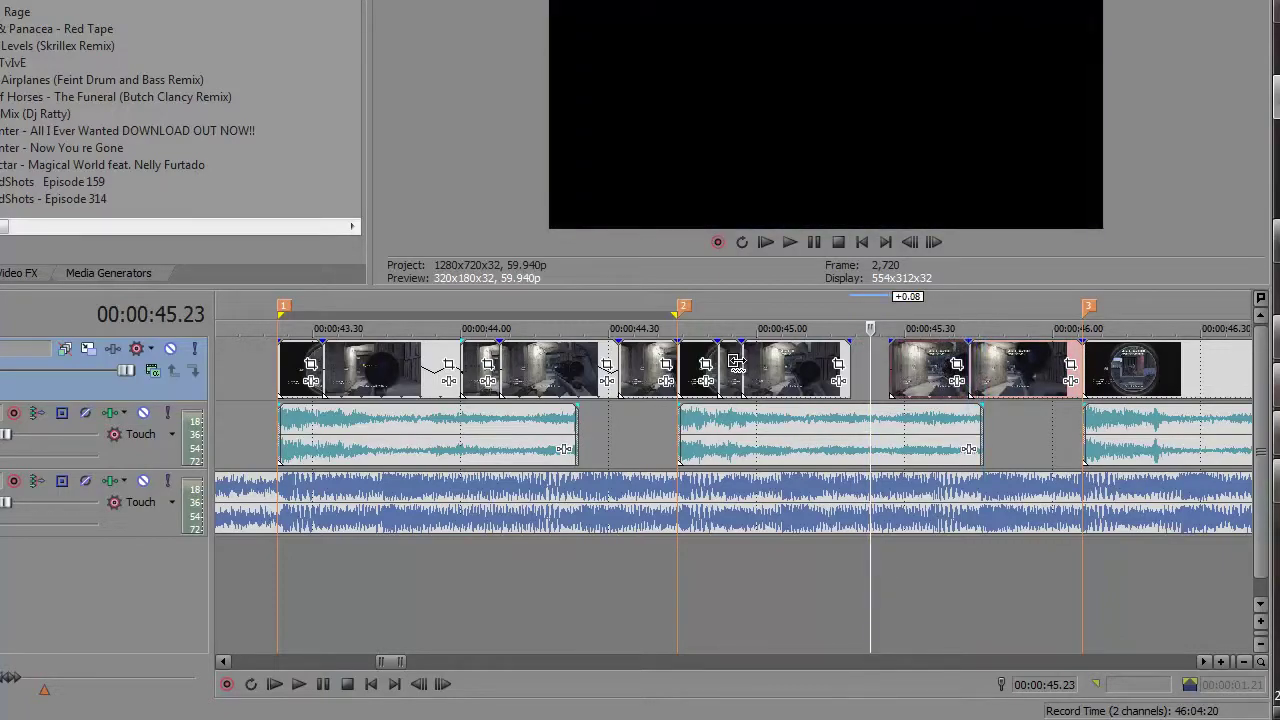
drag(738, 363, 870, 352)
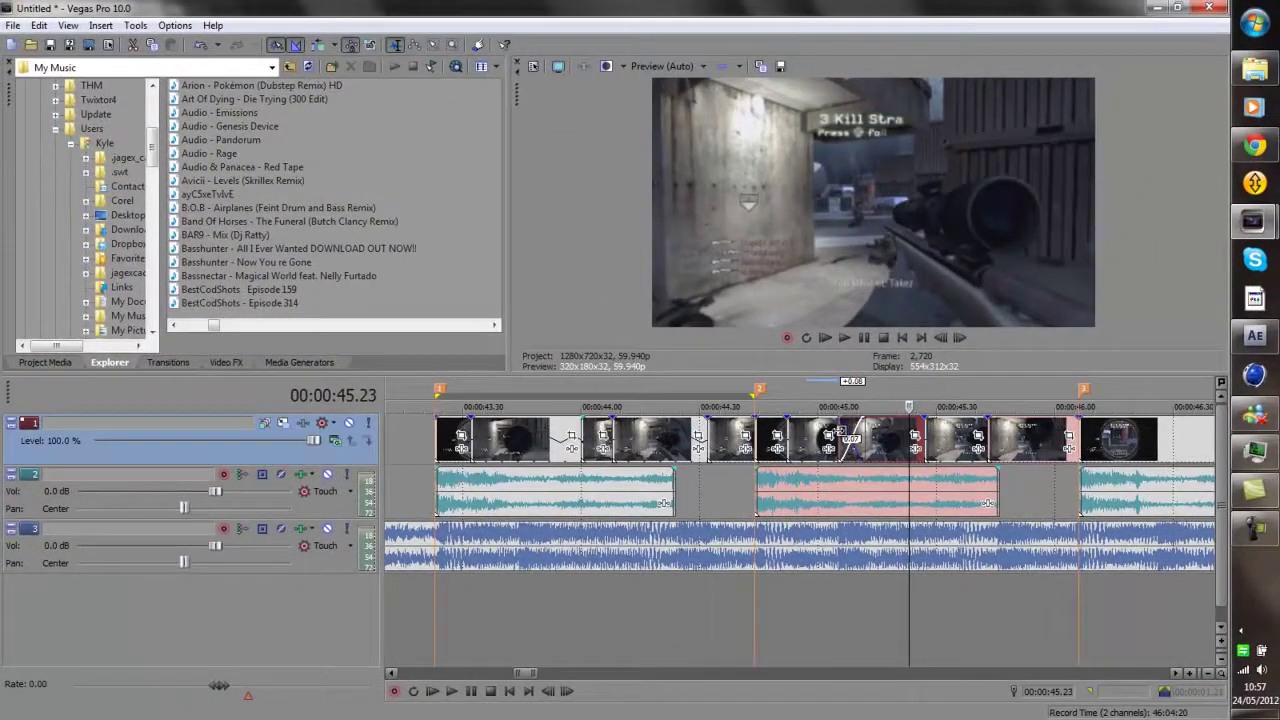
Trim the start of the middle piece between markers 2 and 3 to remove its overlap with the stretched scope-out piece
click(839, 430)
scroll(839, 430, up, 3)
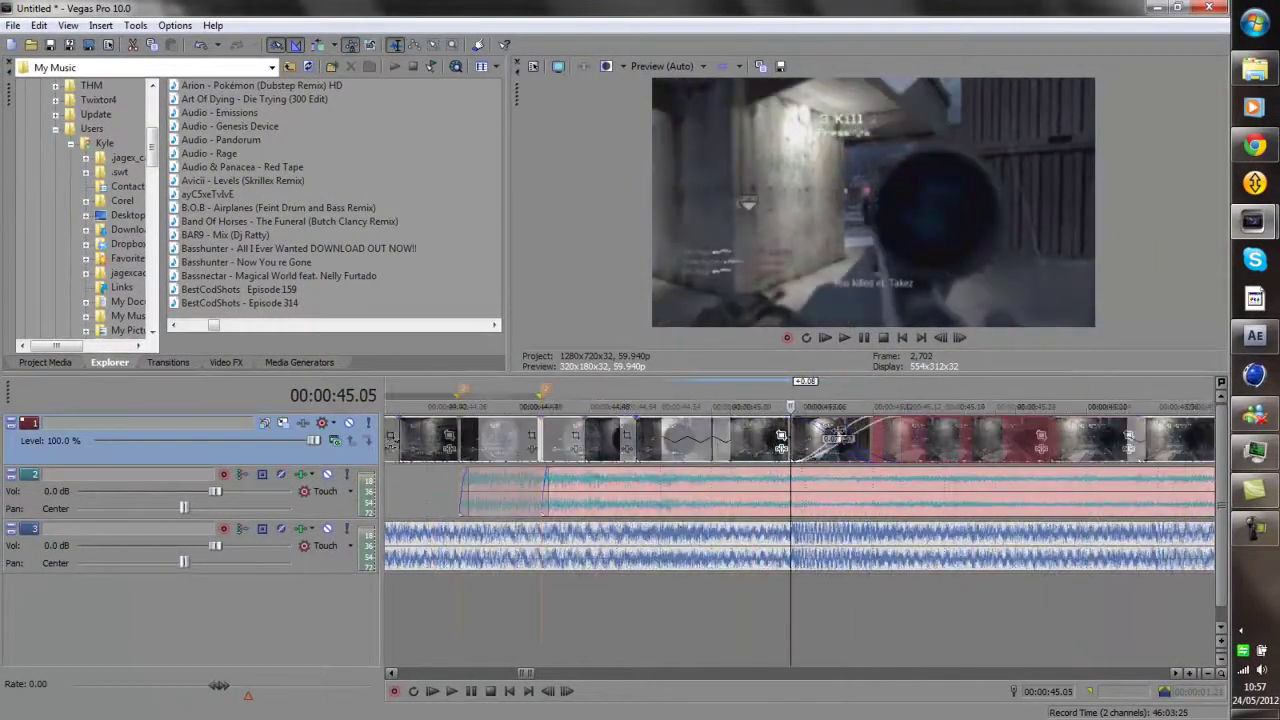
click(838, 439)
click(869, 434)
click(899, 427)
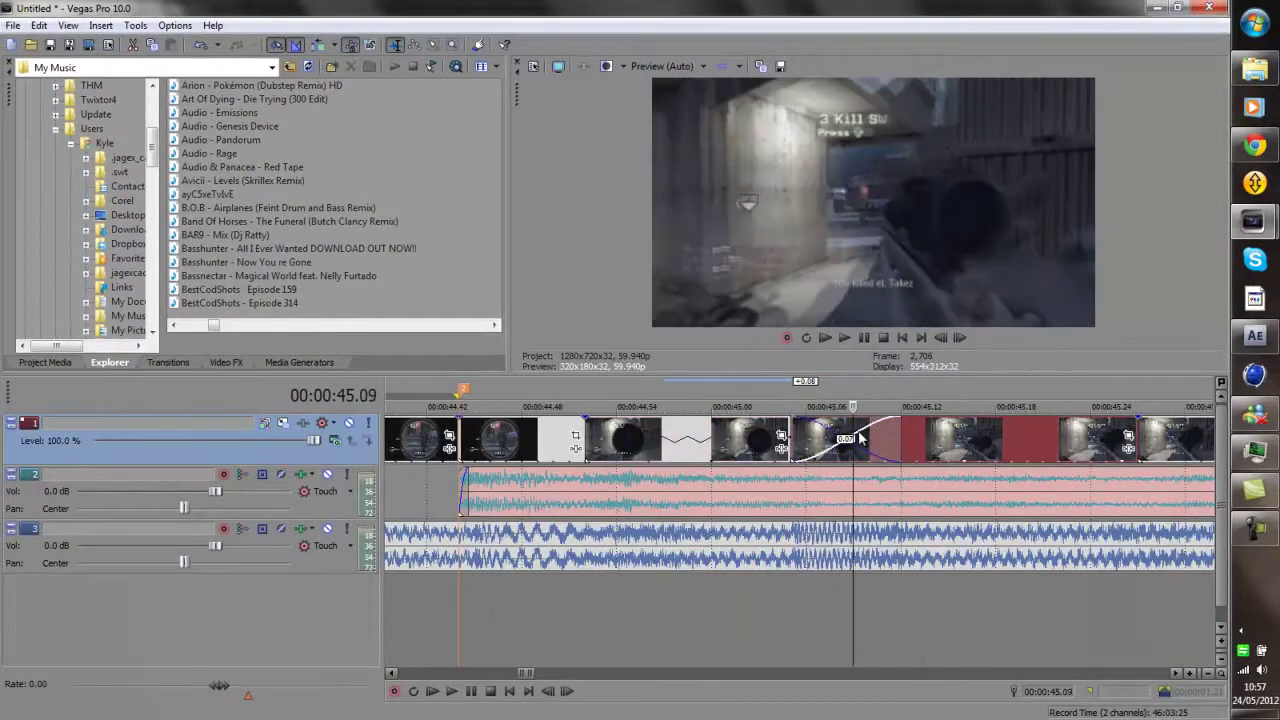
scroll(880, 432, down, 3)
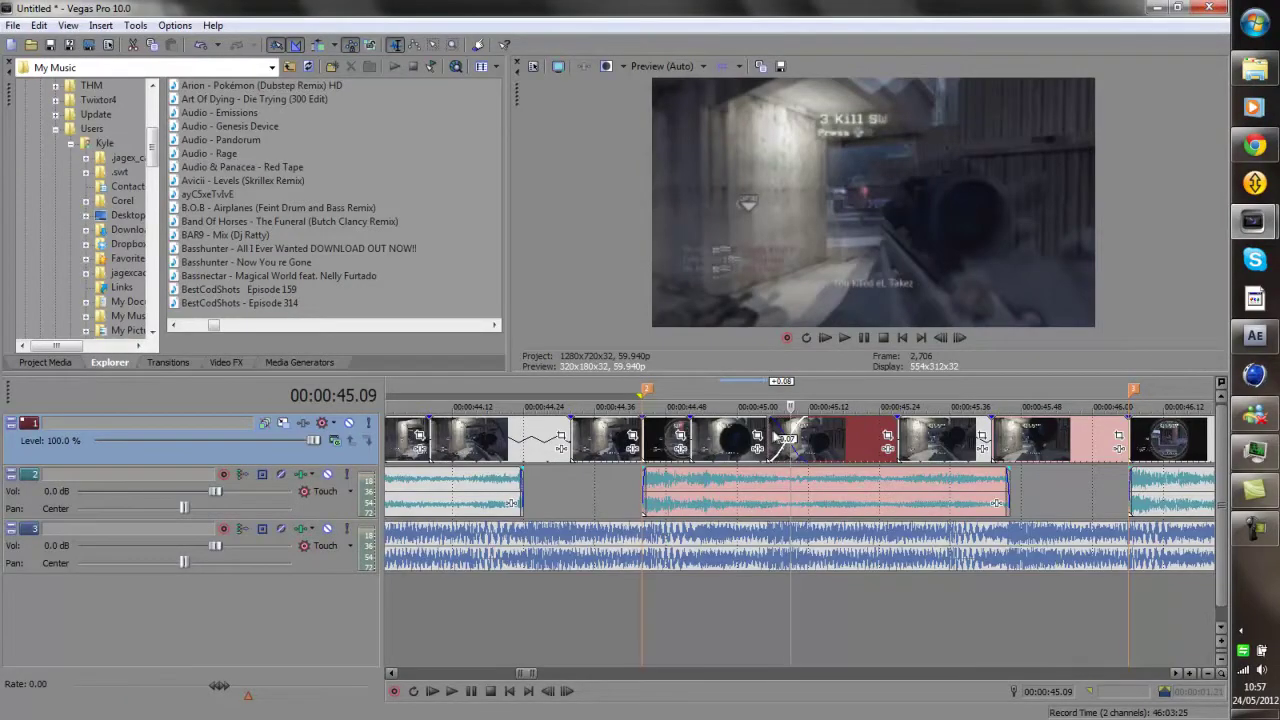
drag(769, 430, 812, 435)
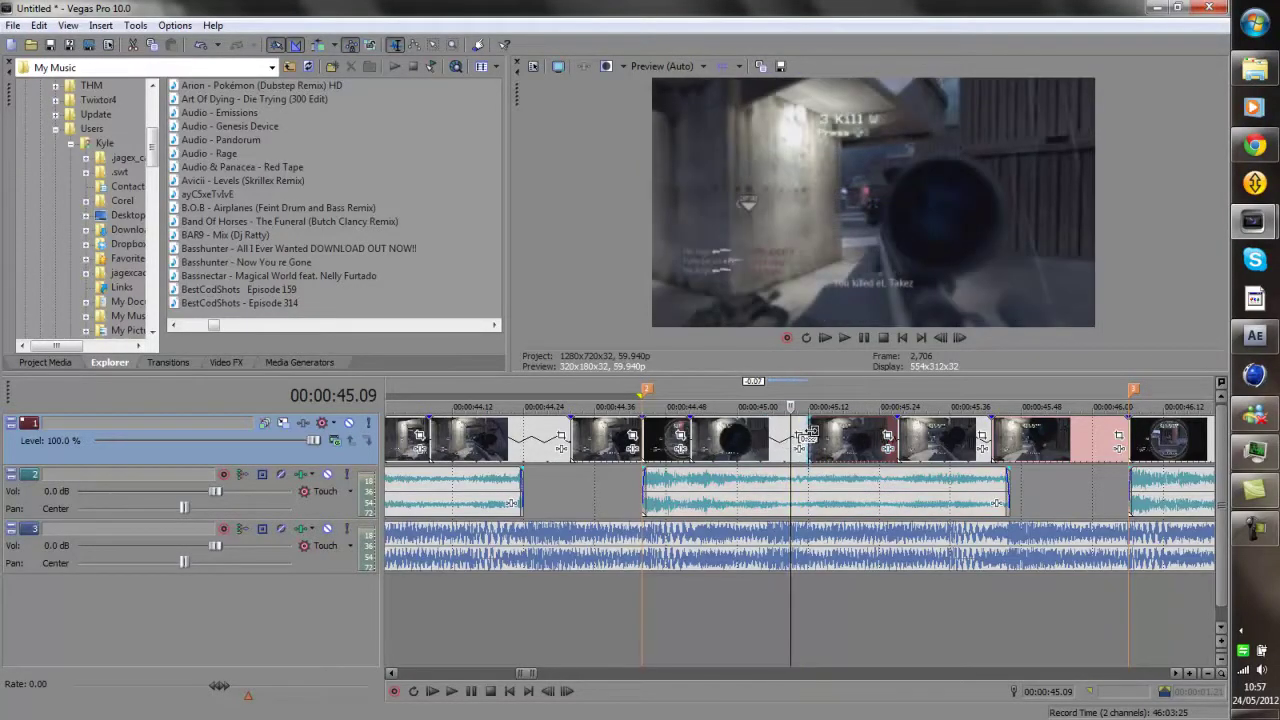
Play back the retimed sequence from marker 1 to past marker 3
scroll(815, 436, down, 3)
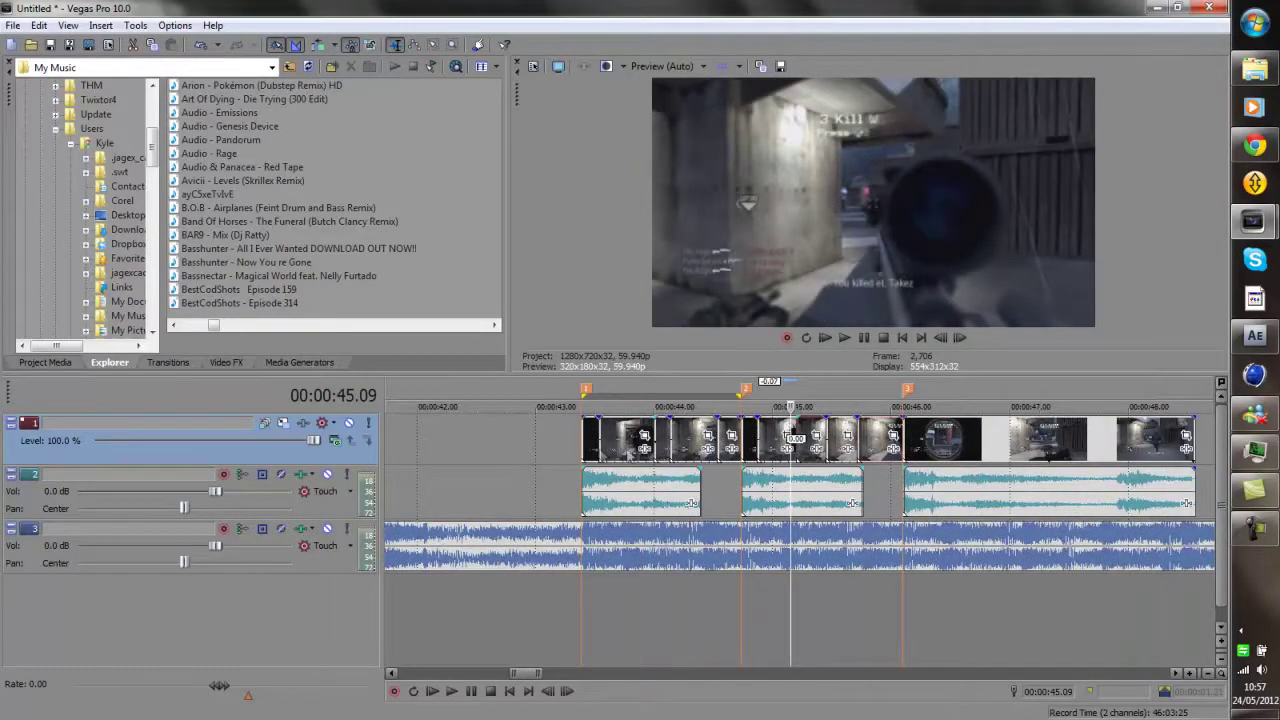
click(582, 442)
key(space)
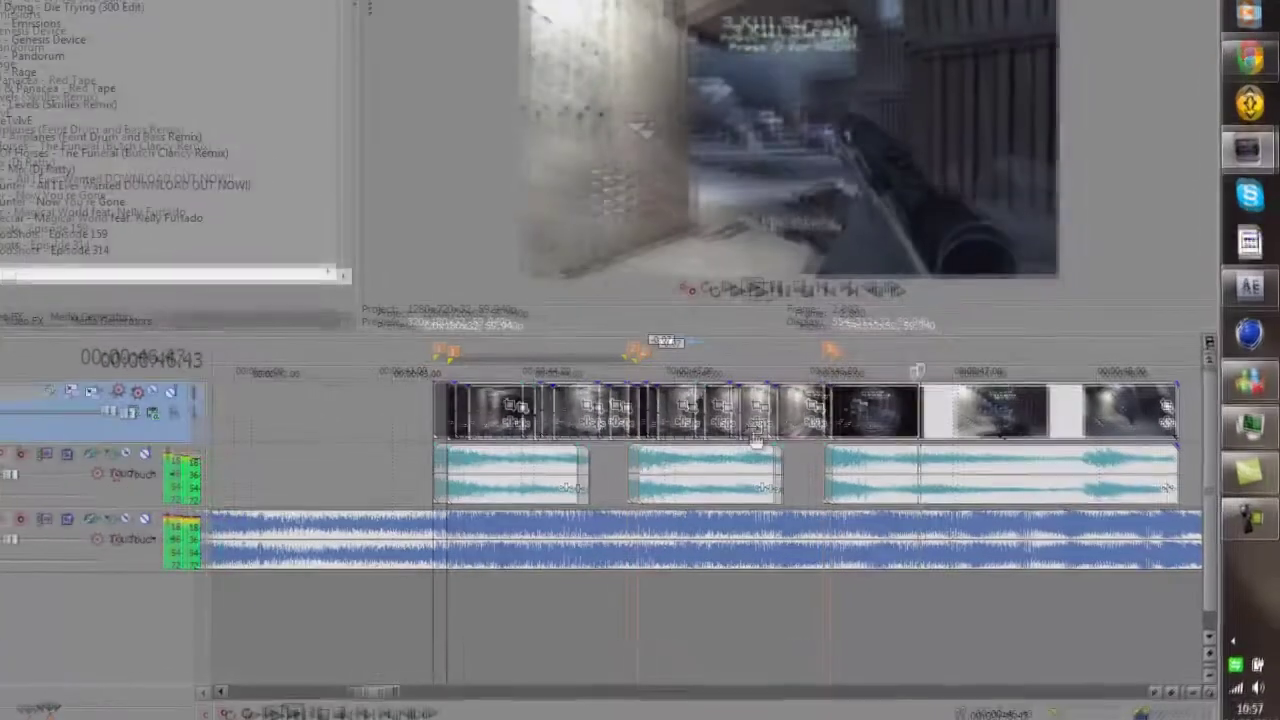
key(space)
Ungroup the clip after marker 3 from its audio and split the video at 00:00:46.16
click(829, 428)
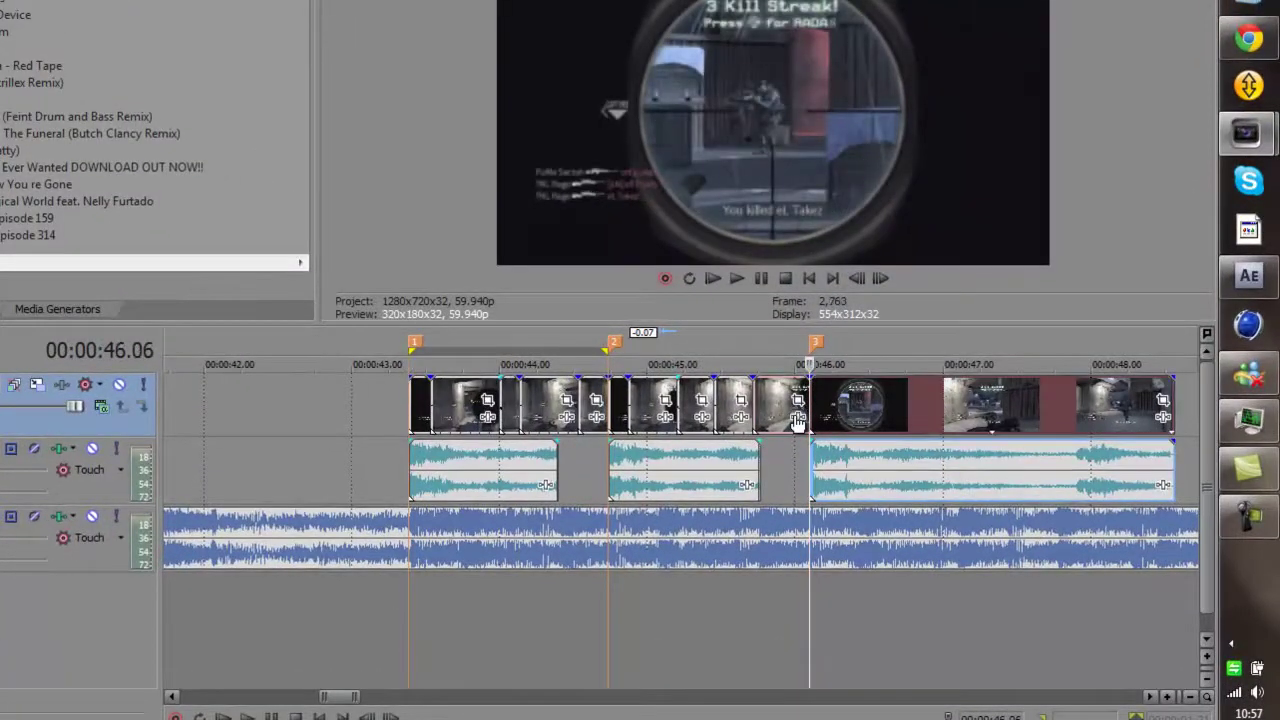
key(Right)
key(Right)
key(Right)
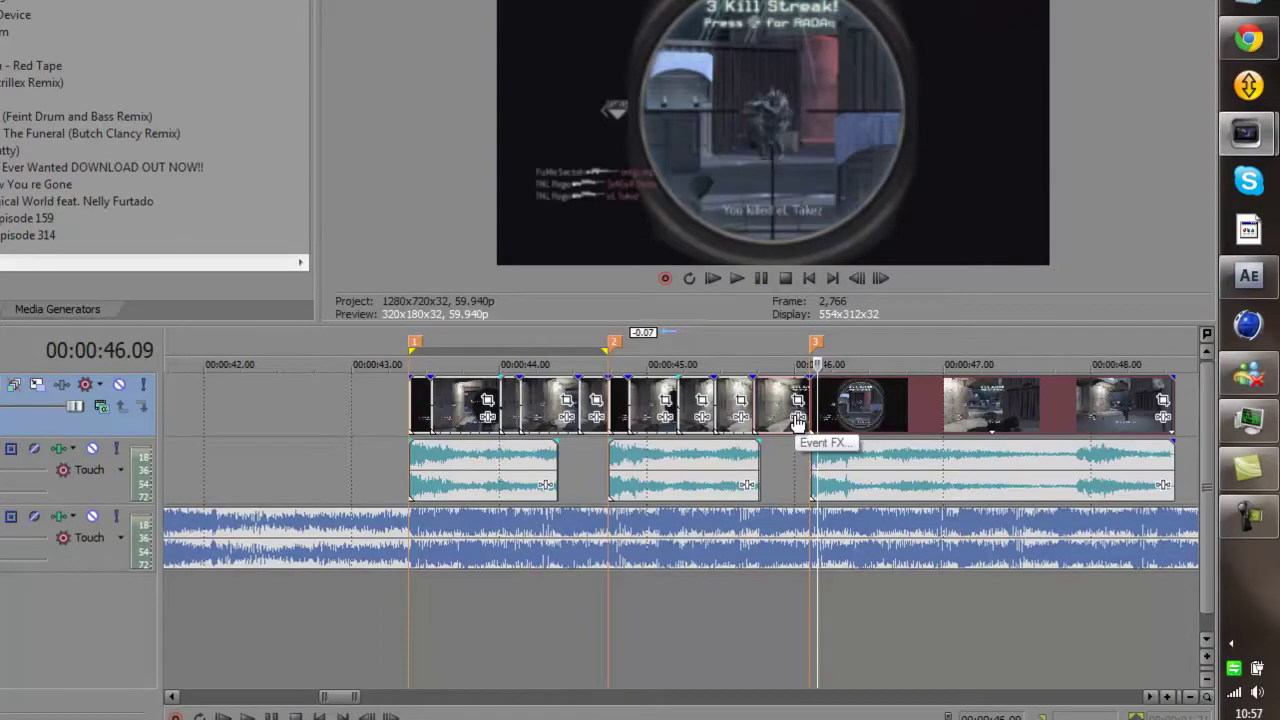
key(Right)
key(Right)
key(Right)
key(Right)
key(Right)
key(Right)
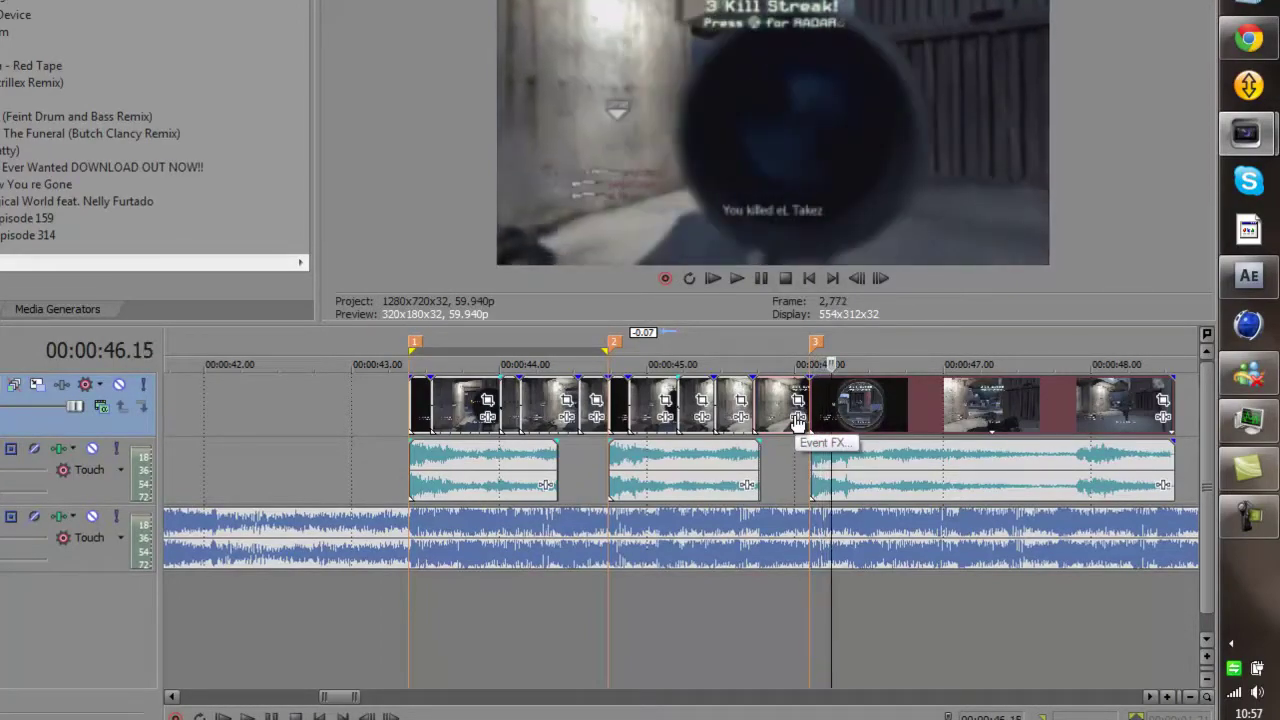
key(Right)
Split the video after marker 3 at 00:00:46.36, at the end of the scope-out motion
key(Right)
key(Right)
key(Right)
key(Right)
key(Right)
key(Right)
key(Right)
key(Right)
key(Right)
key(Right)
key(Right)
key(Right)
key(Right)
key(Right)
key(Right)
key(Right)
key(Right)
key(Right)
key(Right)
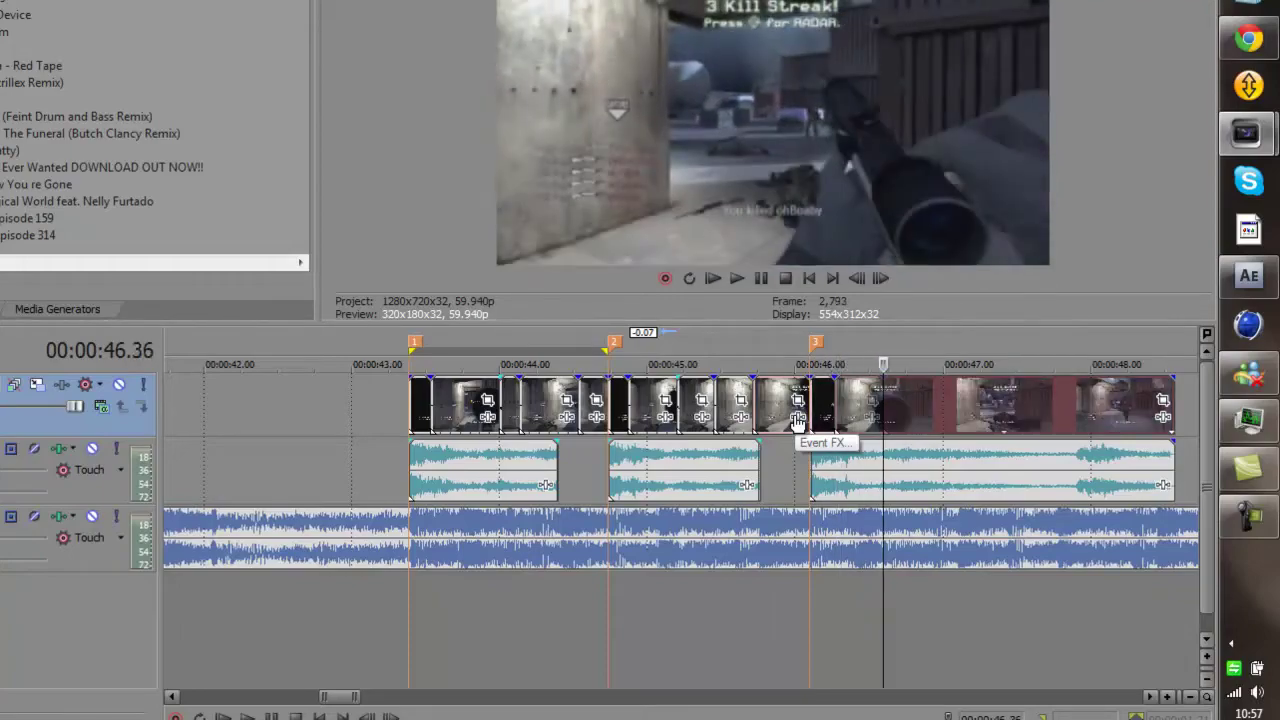
Delete the video after the 00:00:46.36 split and time-stretch the remaining piece by 1 second
click(960, 402)
key(Delete)
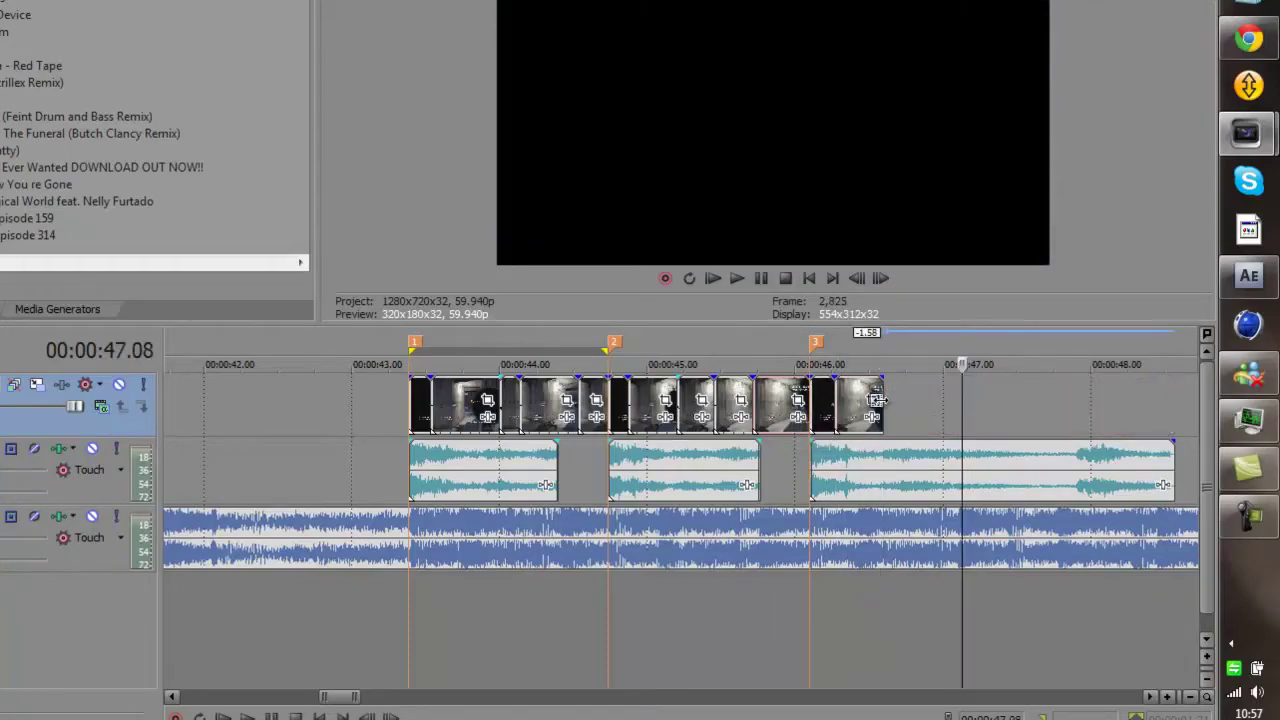
drag(880, 400, 1027, 400)
scroll(1027, 400, right, 4)
Split the gameplay audio after marker 3 at 00:00:46.16 and about 00:00:46.31, and delete the remainder
ctrl+click(426, 471)
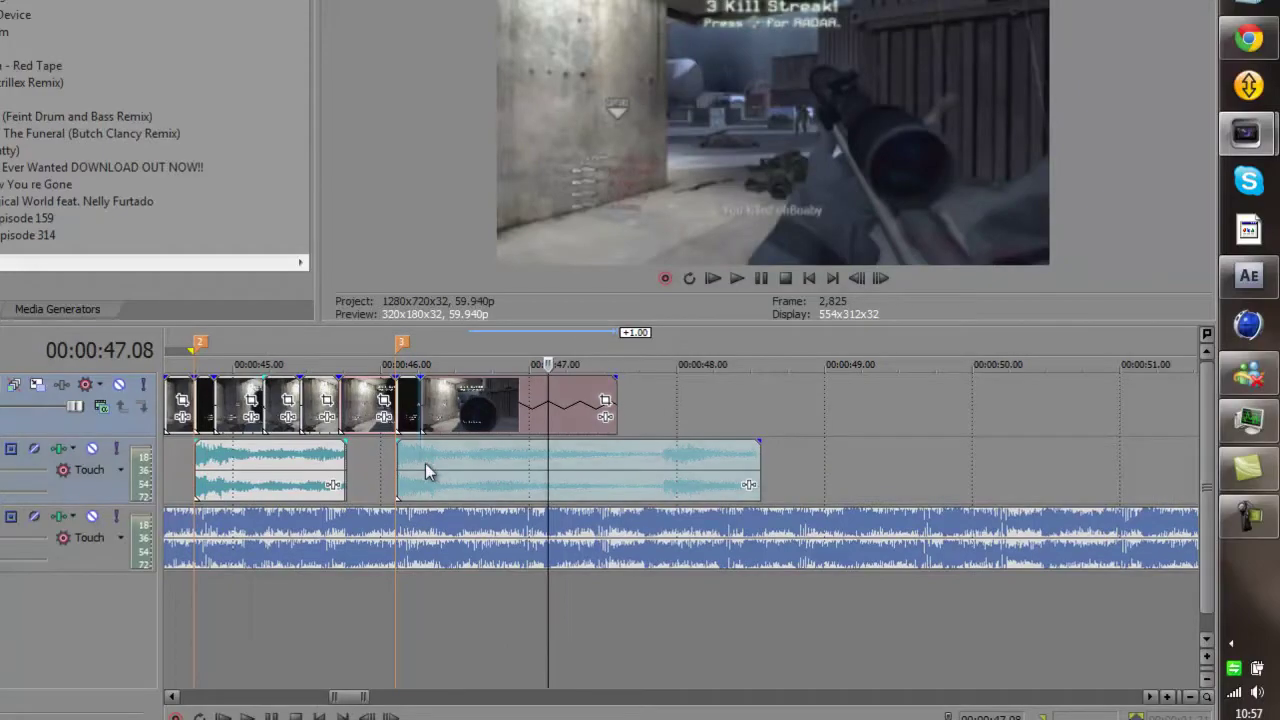
click(425, 470)
scroll(434, 471, up, 2)
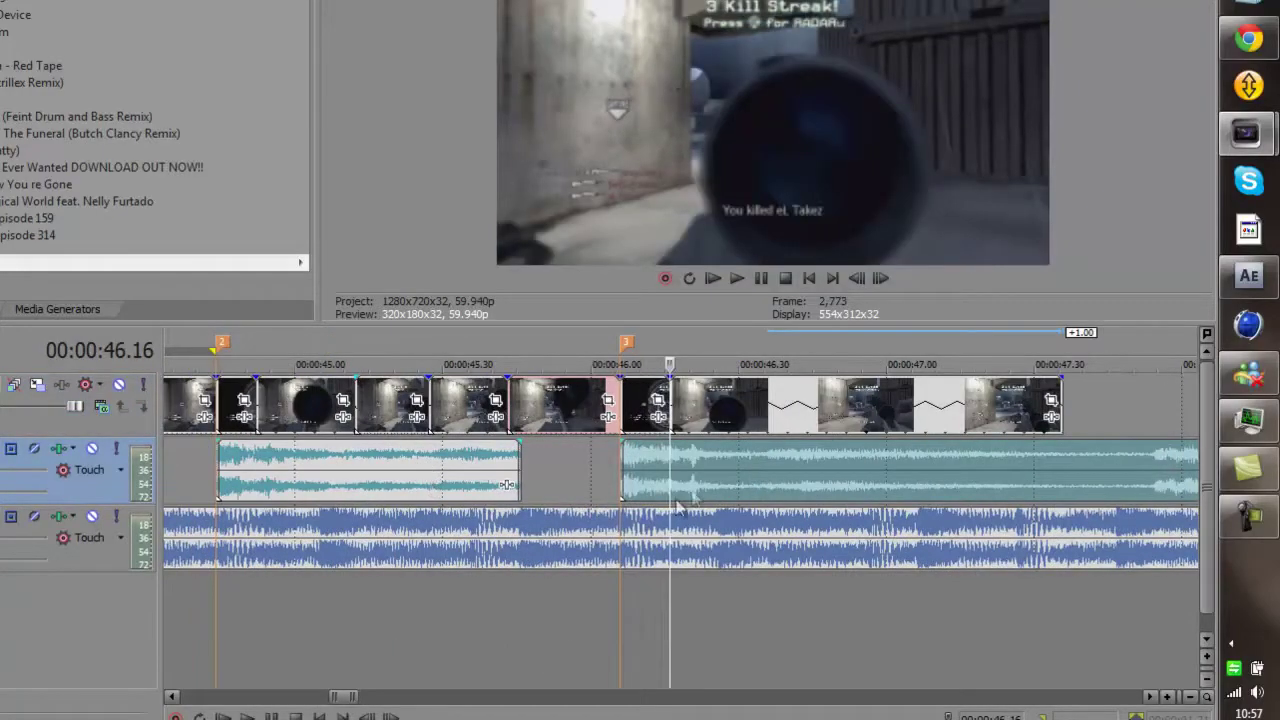
key(s)
click(743, 480)
key(s)
click(798, 475)
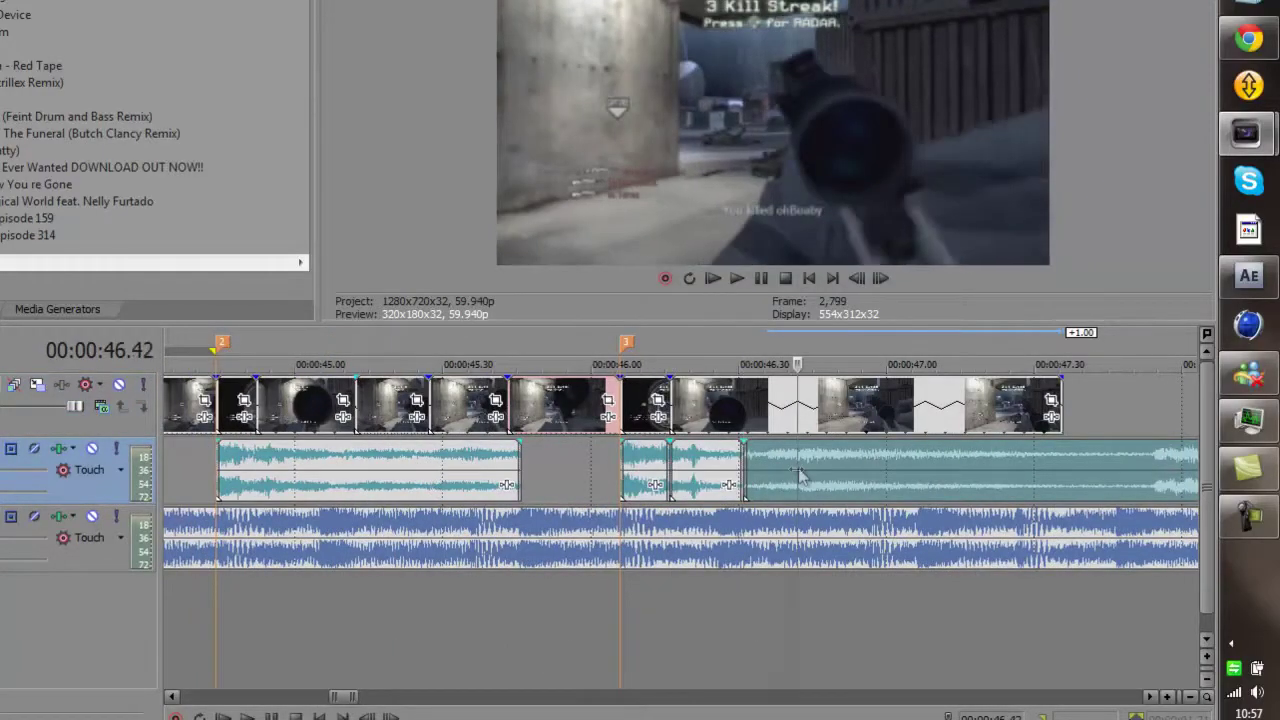
key(Delete)
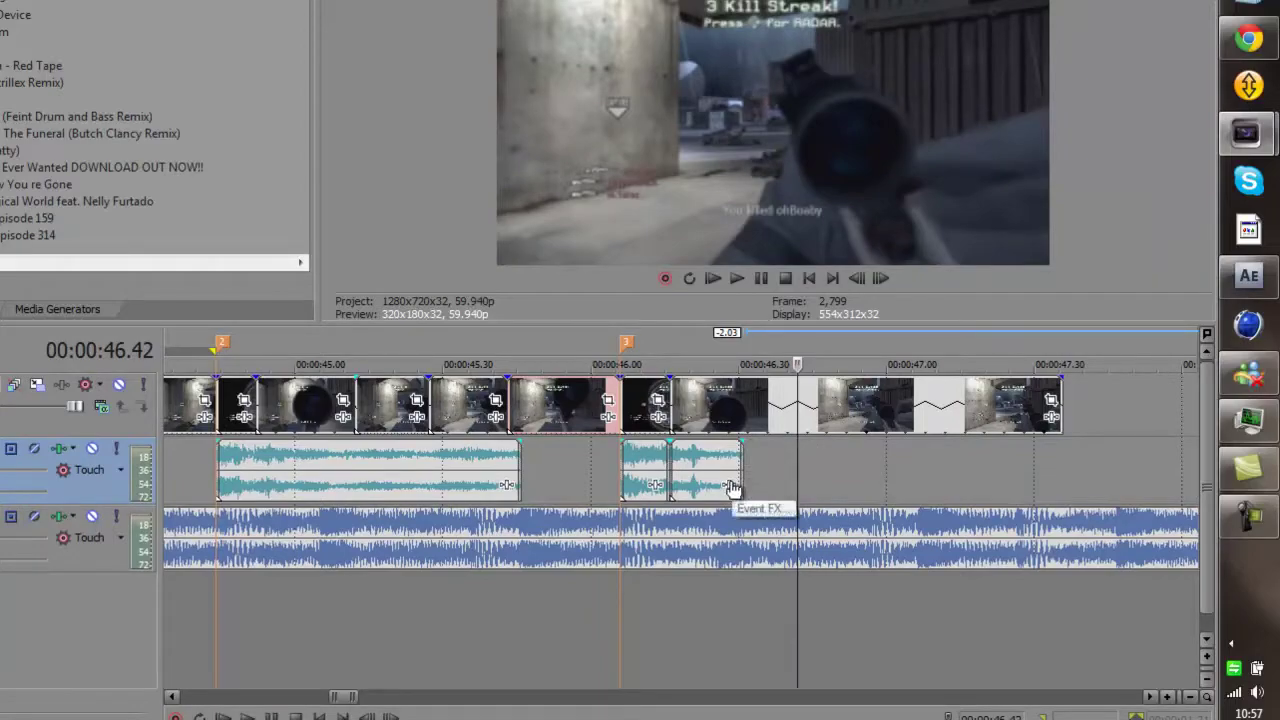
Time-stretch the short audio piece after 00:00:46.16 to a length of 1 second and play it from 00:00:46.18
drag(741, 485, 1199, 487)
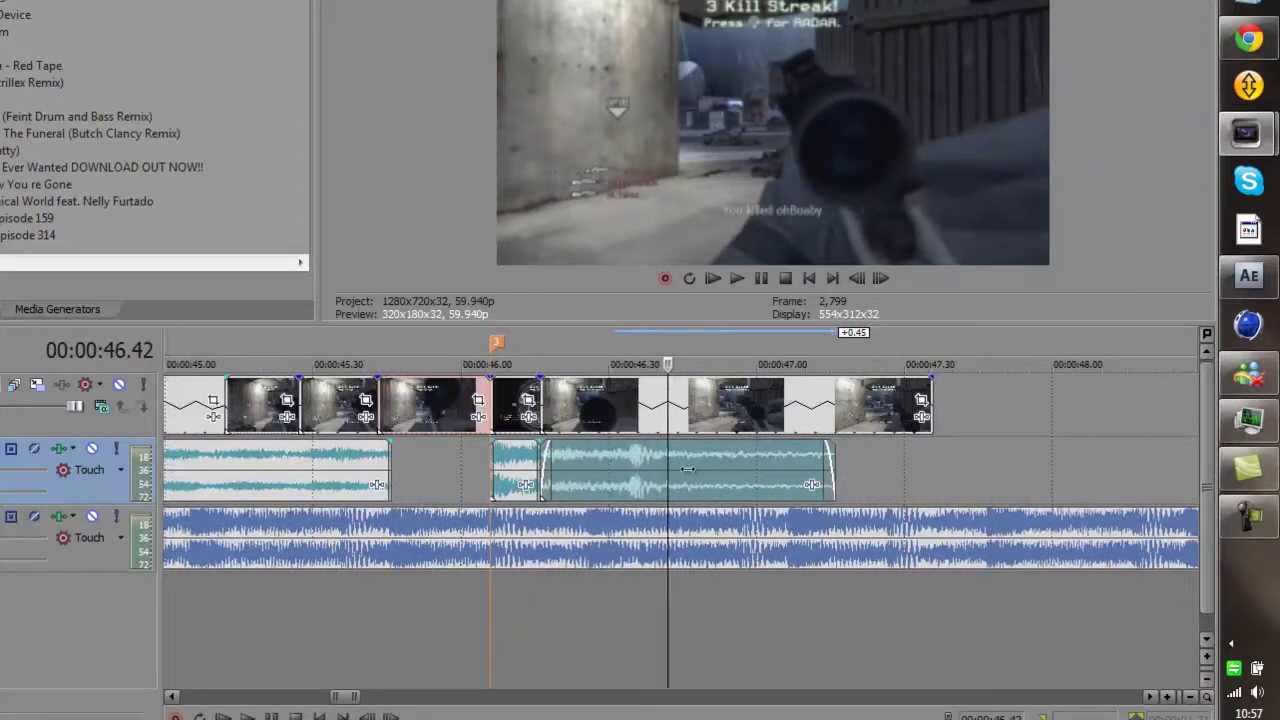
click(543, 482)
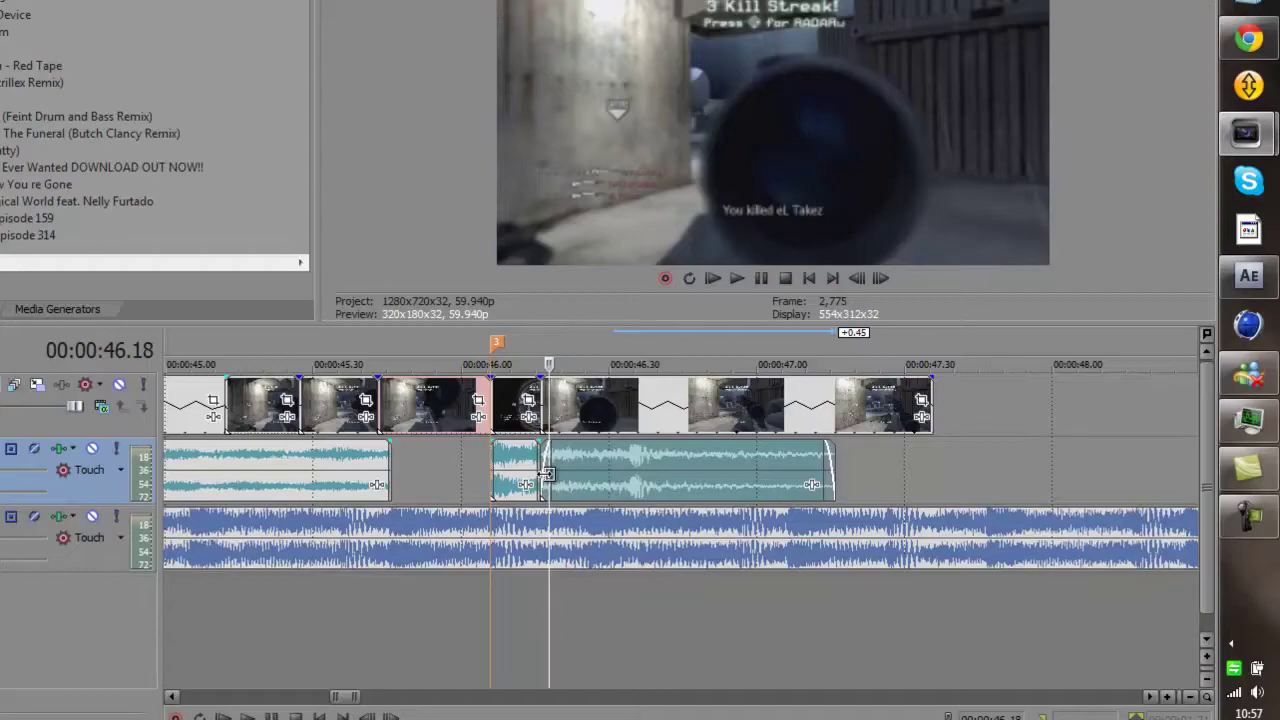
key(space)
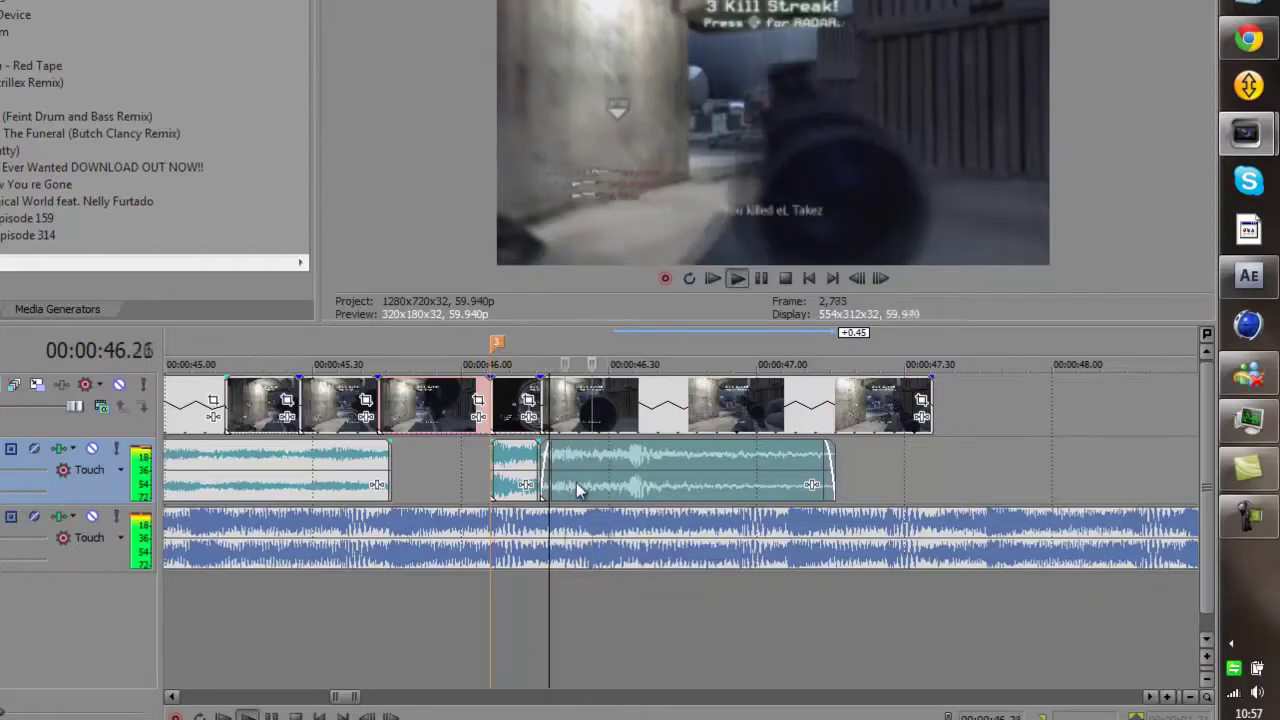
key(space)
Solo the gameplay audio track and listen to the slowed sound on its own
click(116, 449)
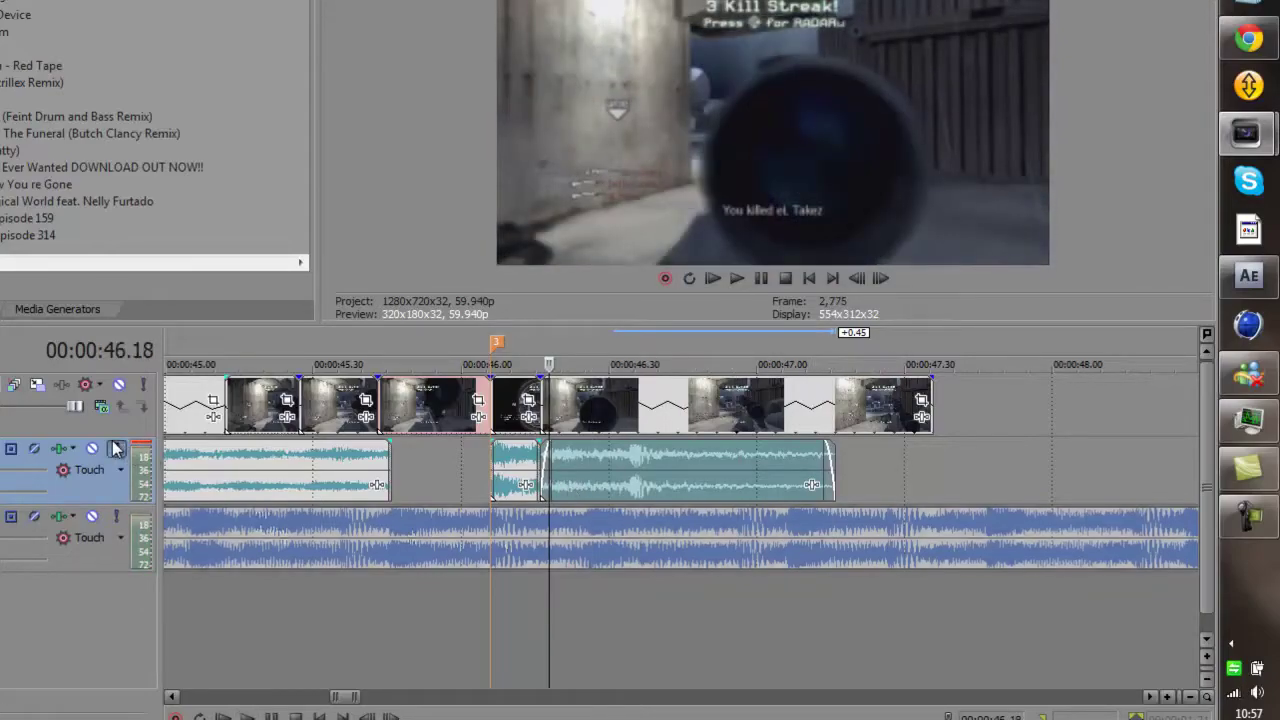
key(space)
key(space)
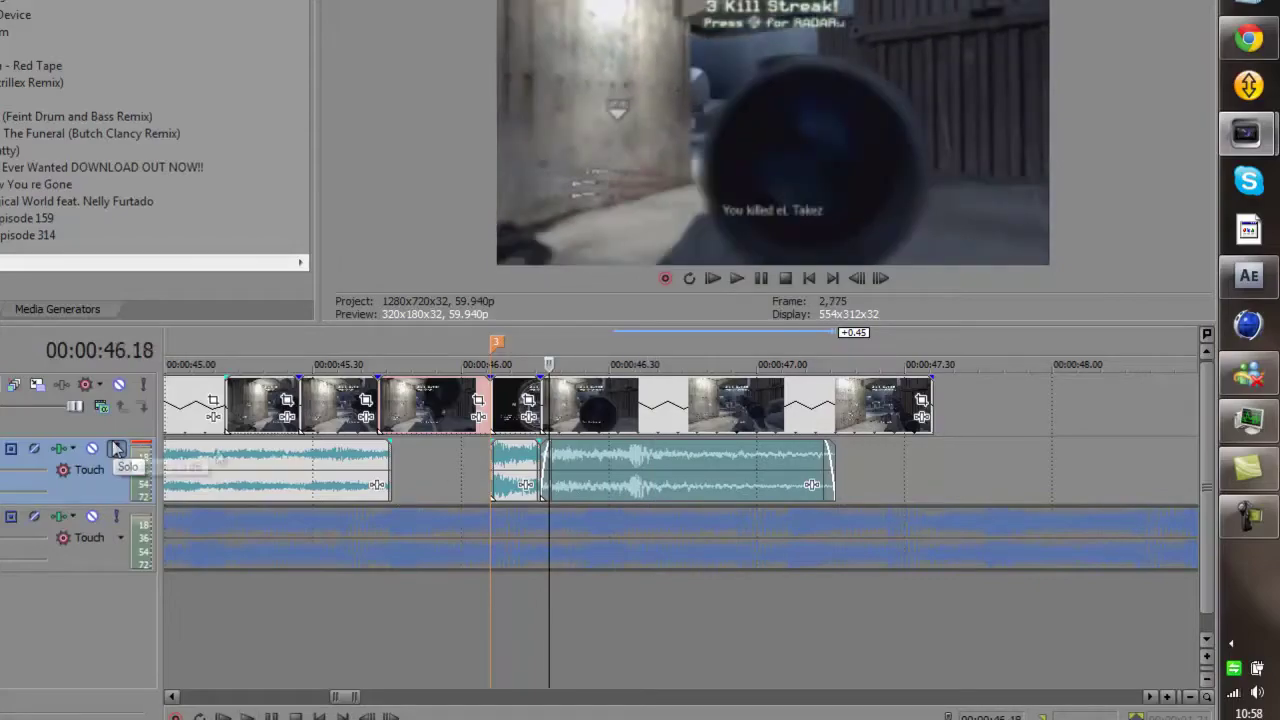
Set the stretched audio piece's time-stretch method to Classic and lock its pitch change to the stretch
right_click(630, 475)
click(652, 464)
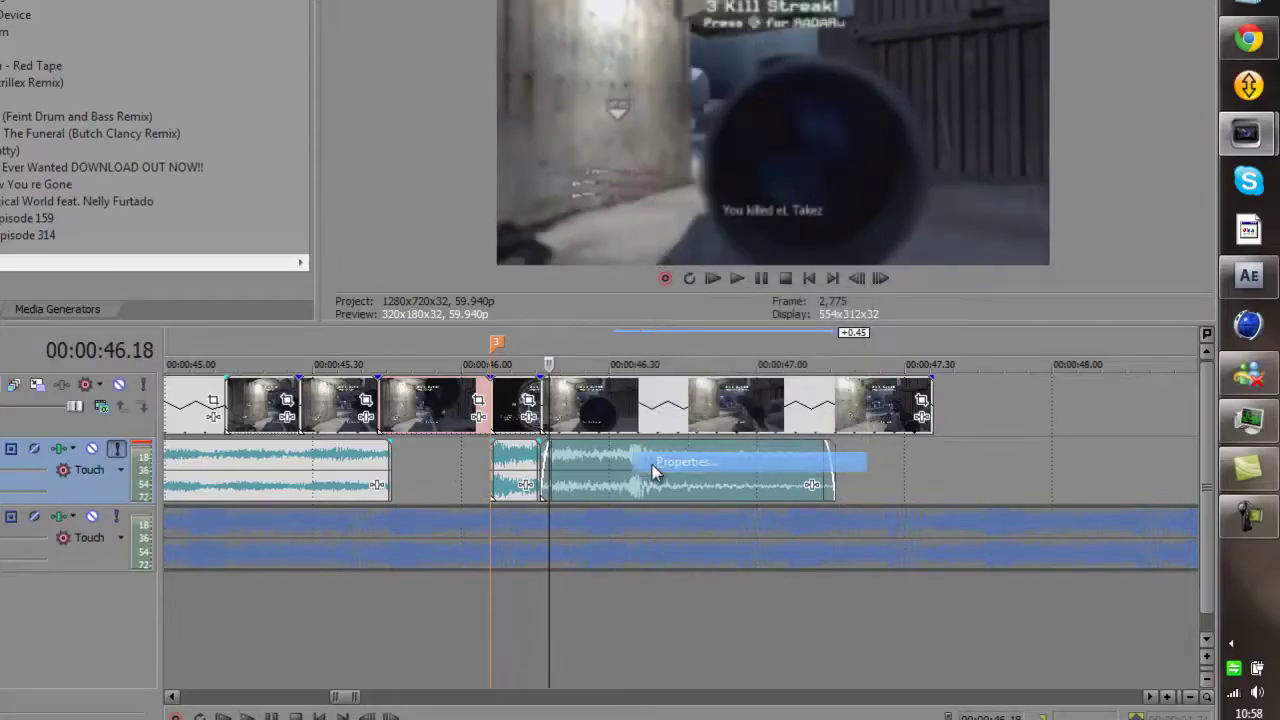
click(434, 243)
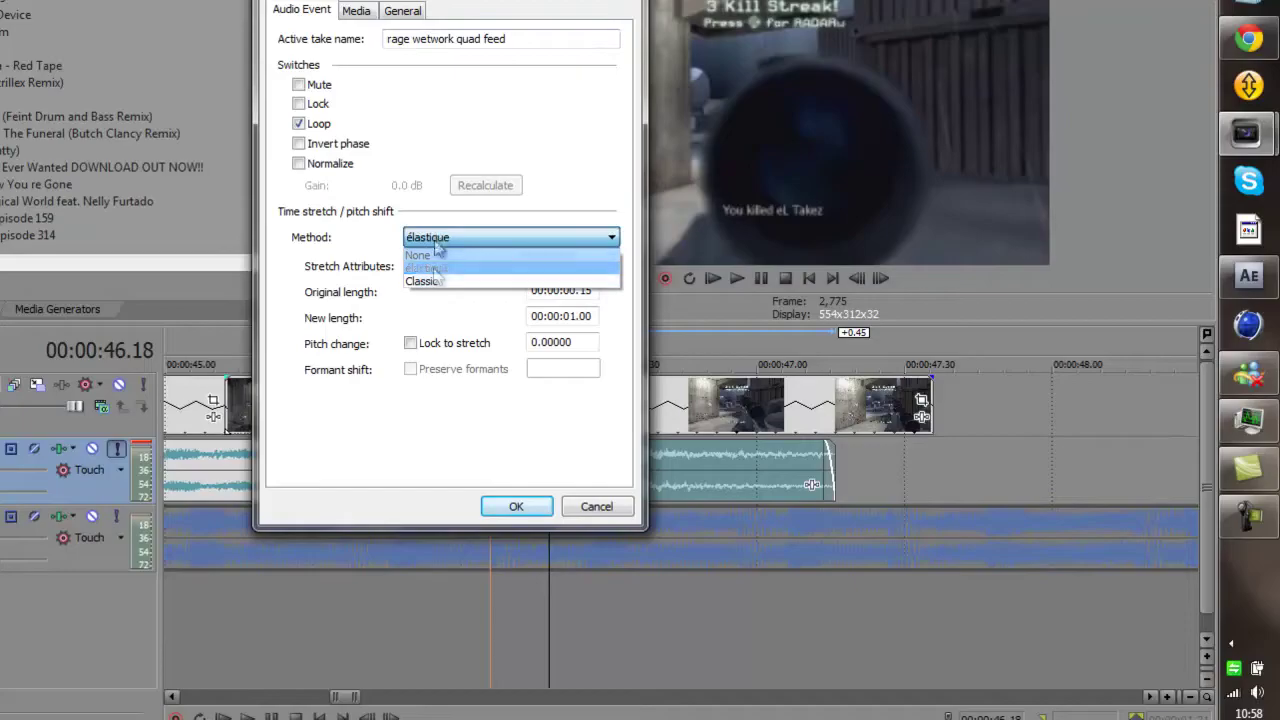
click(449, 281)
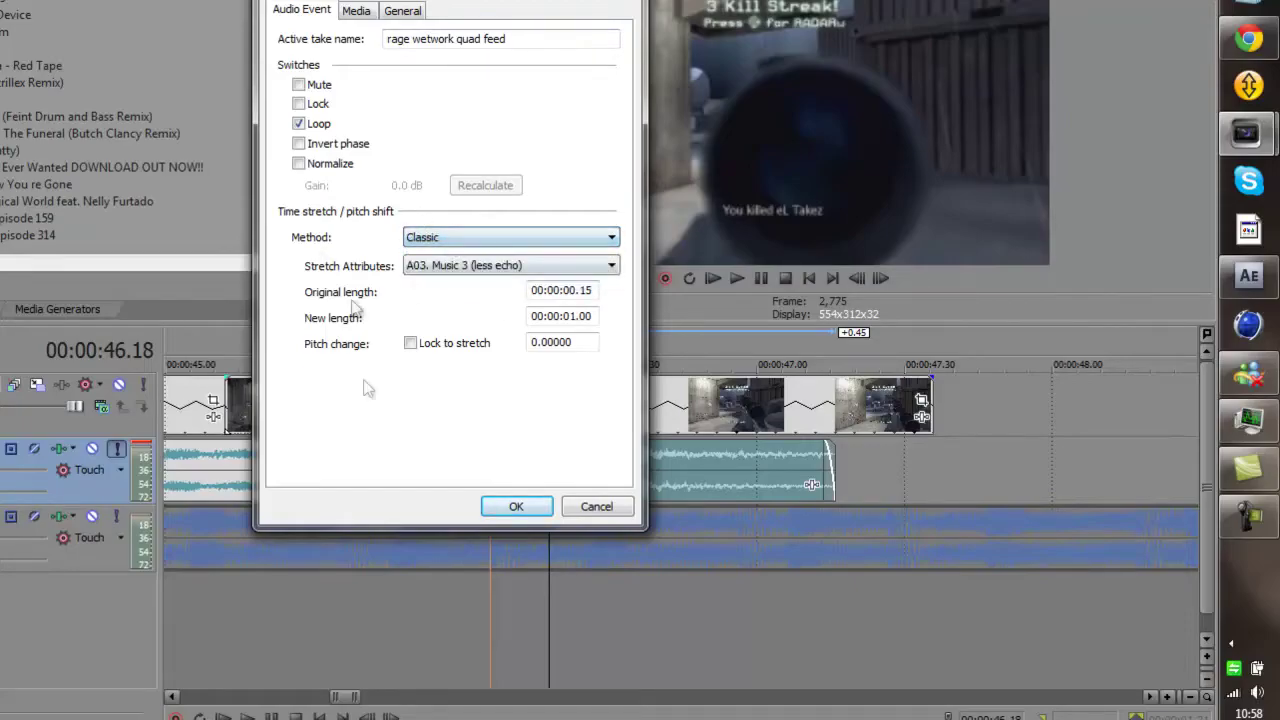
click(410, 343)
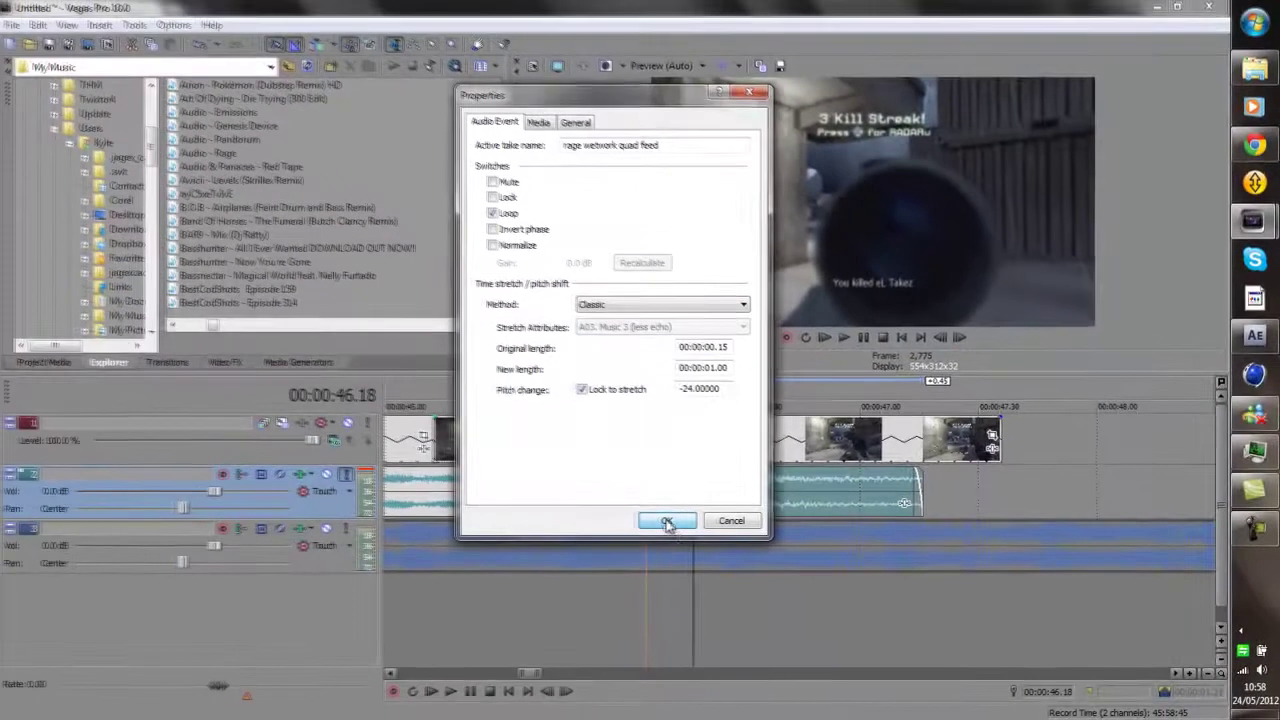
click(516, 506)
Listen to the pitch-lowered audio on its own, including from just before marker 3, and unsolo the gameplay audio track
key(space)
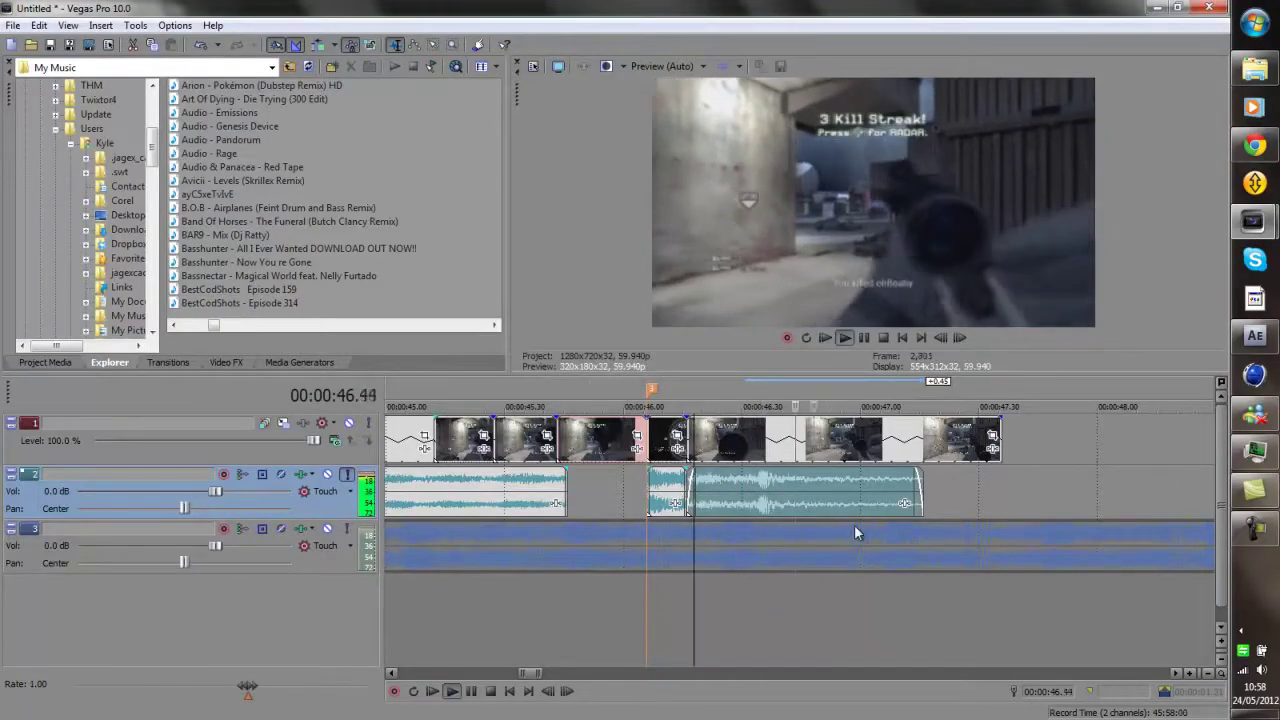
key(space)
click(645, 493)
key(space)
key(space)
click(347, 477)
scroll(683, 549, down, 4)
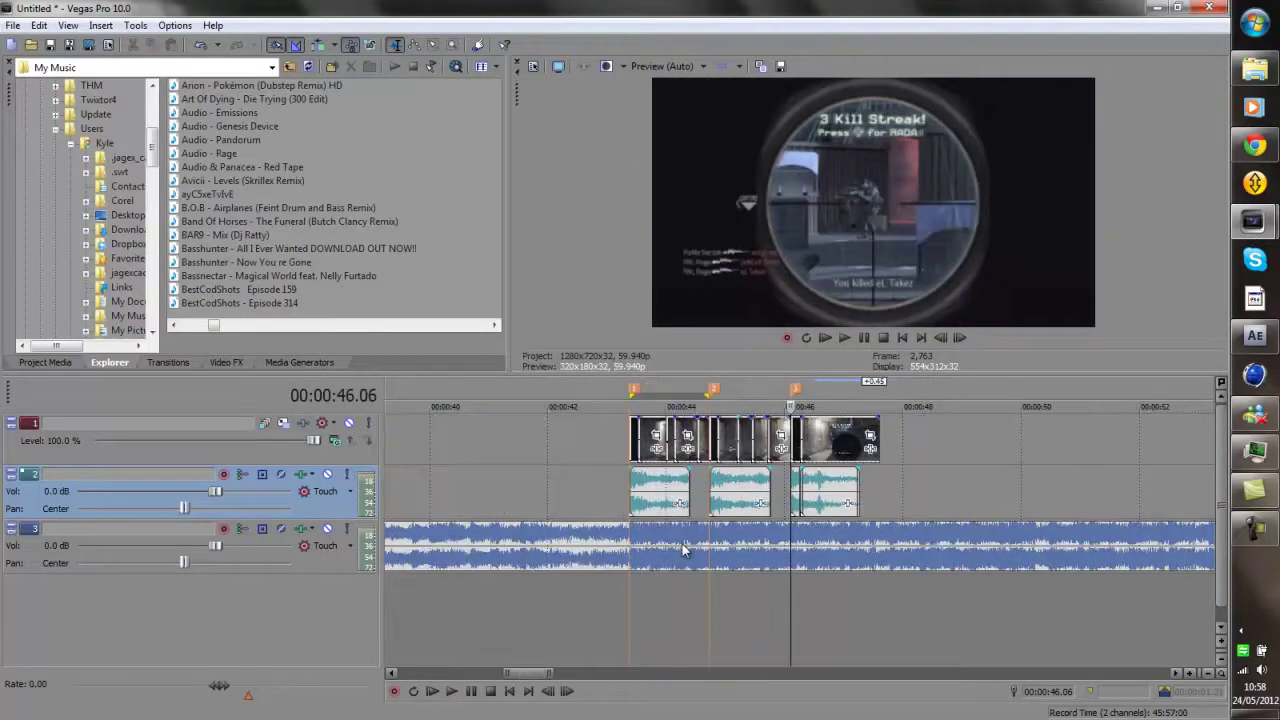
Play the synced sequence with the song from marker 1 at 00:00:43.23
click(627, 480)
click(629, 445)
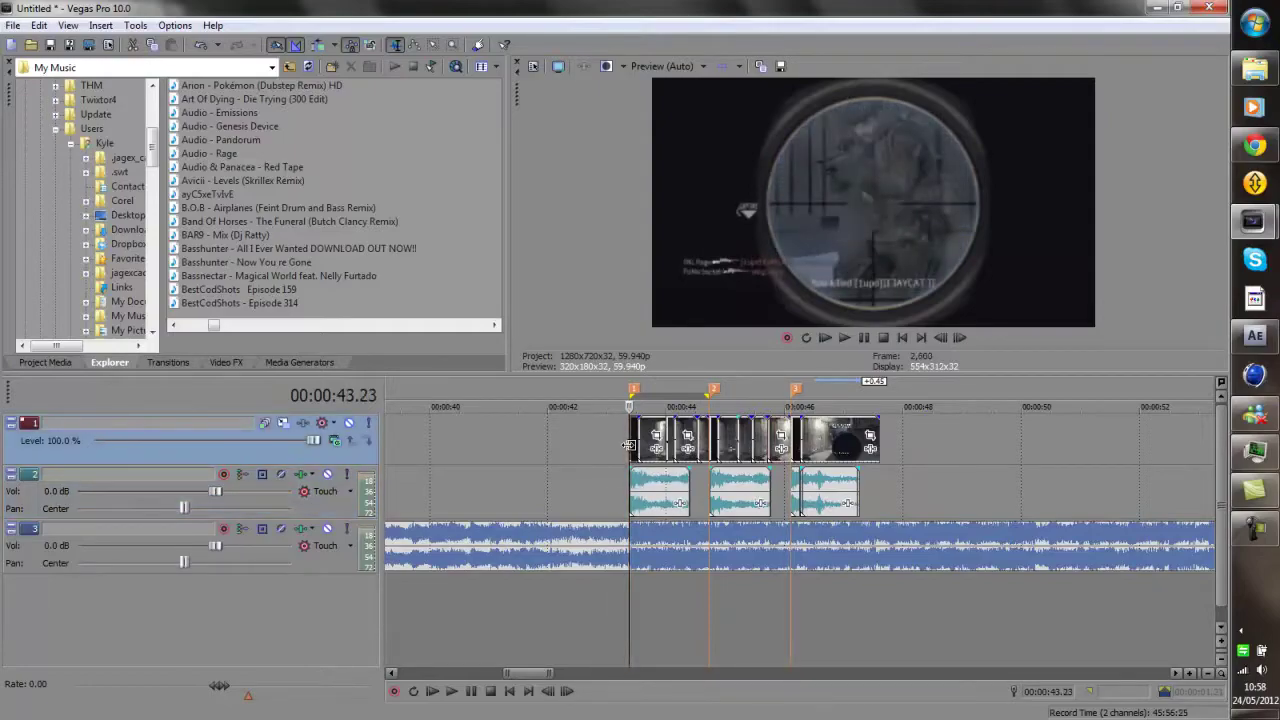
key(space)
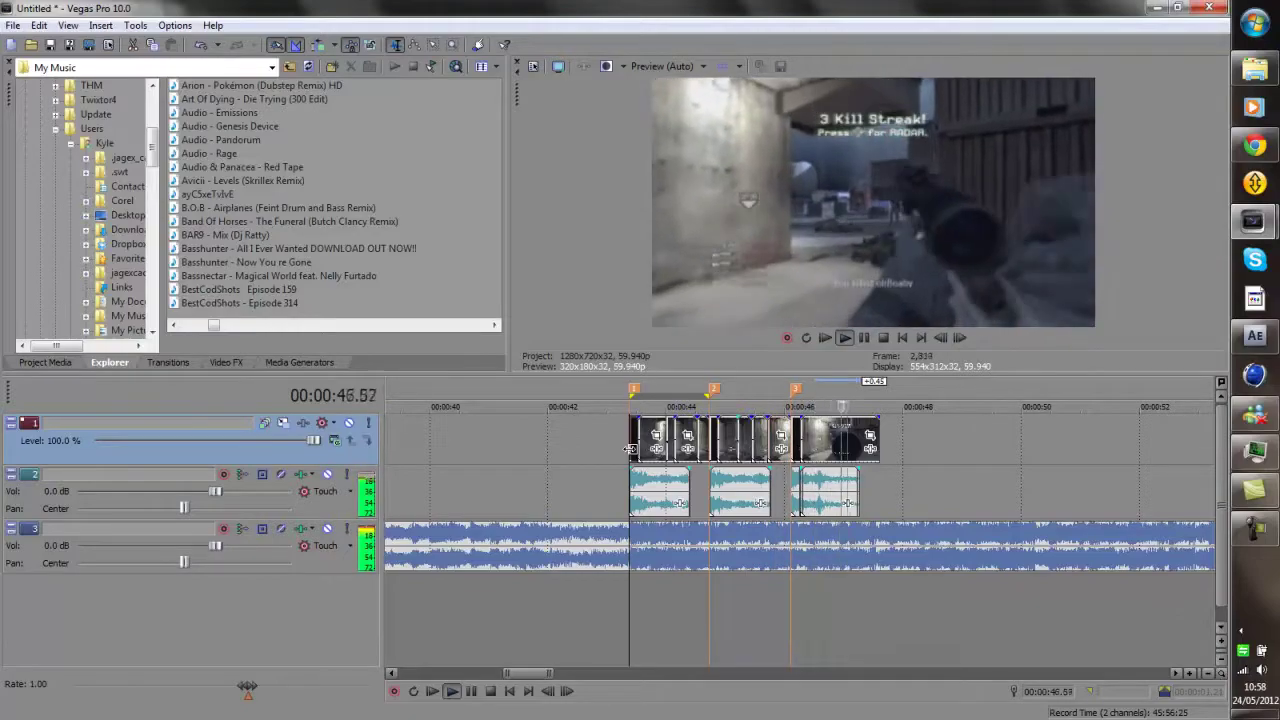
key(space)
Extend the start of the first video piece back before marker 1 to about 00:00:42.46
scroll(808, 448, up, 5)
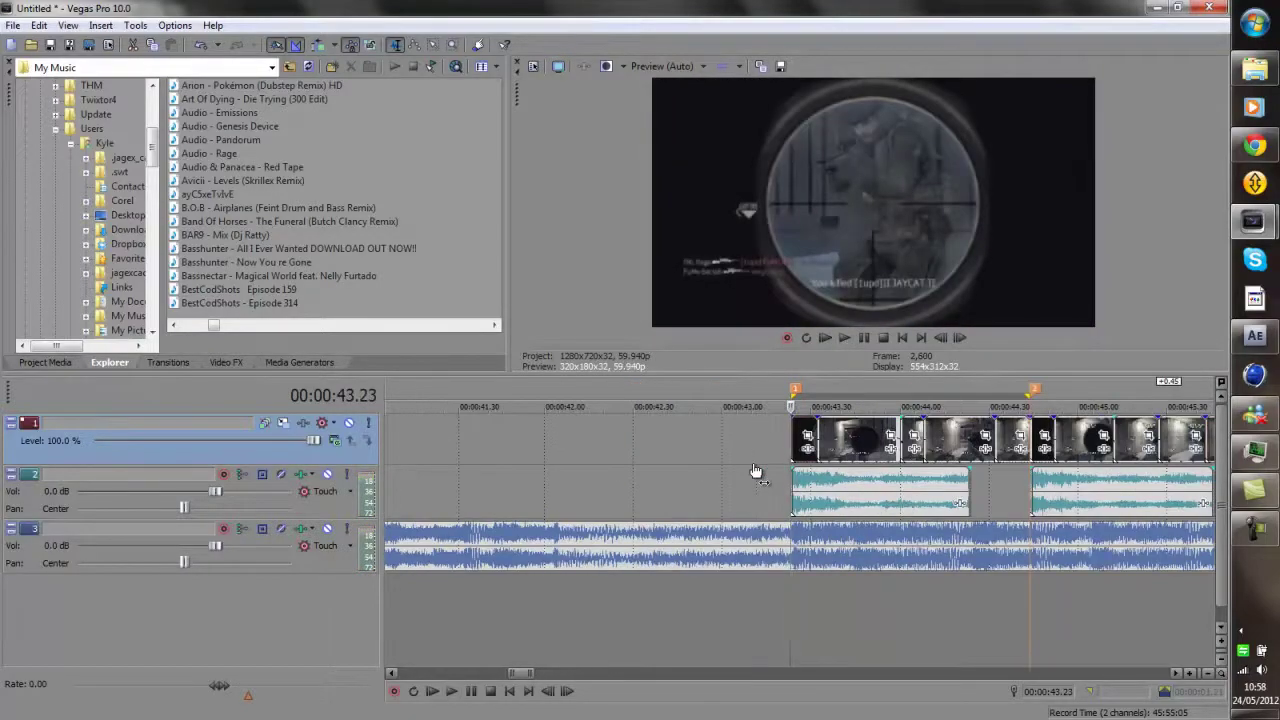
scroll(790, 443, down, 4)
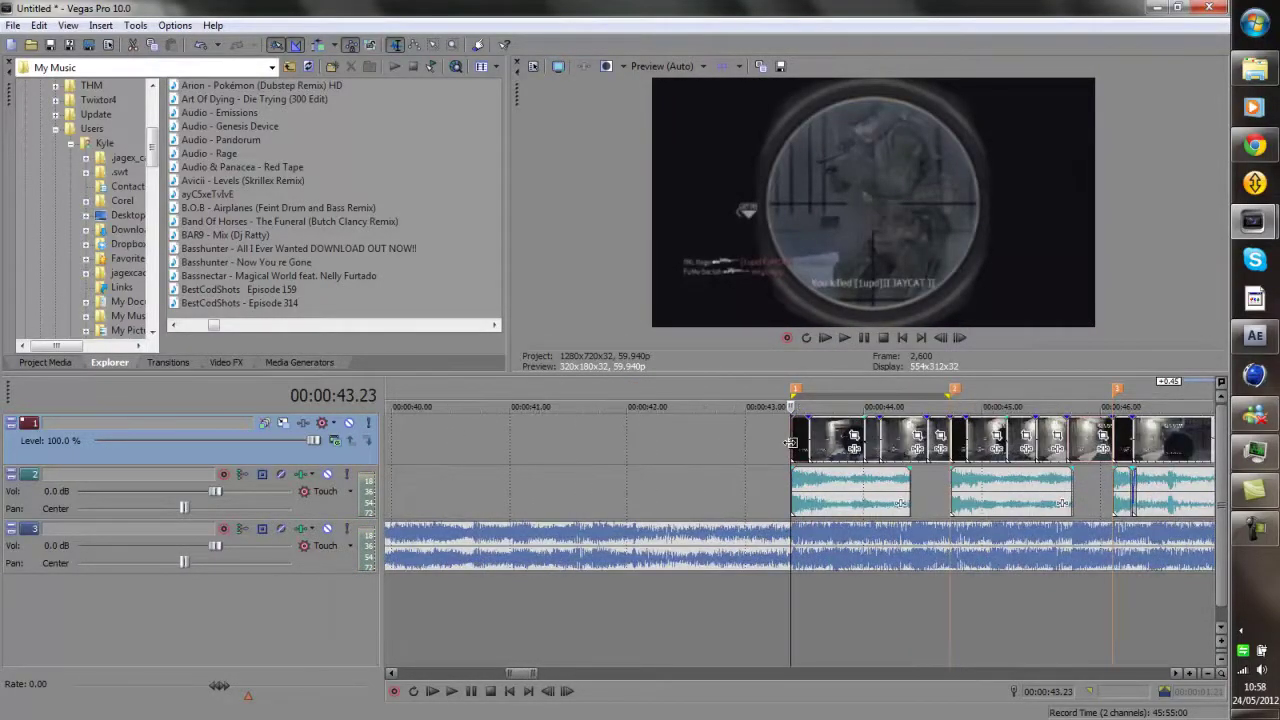
scroll(790, 443, up, 4)
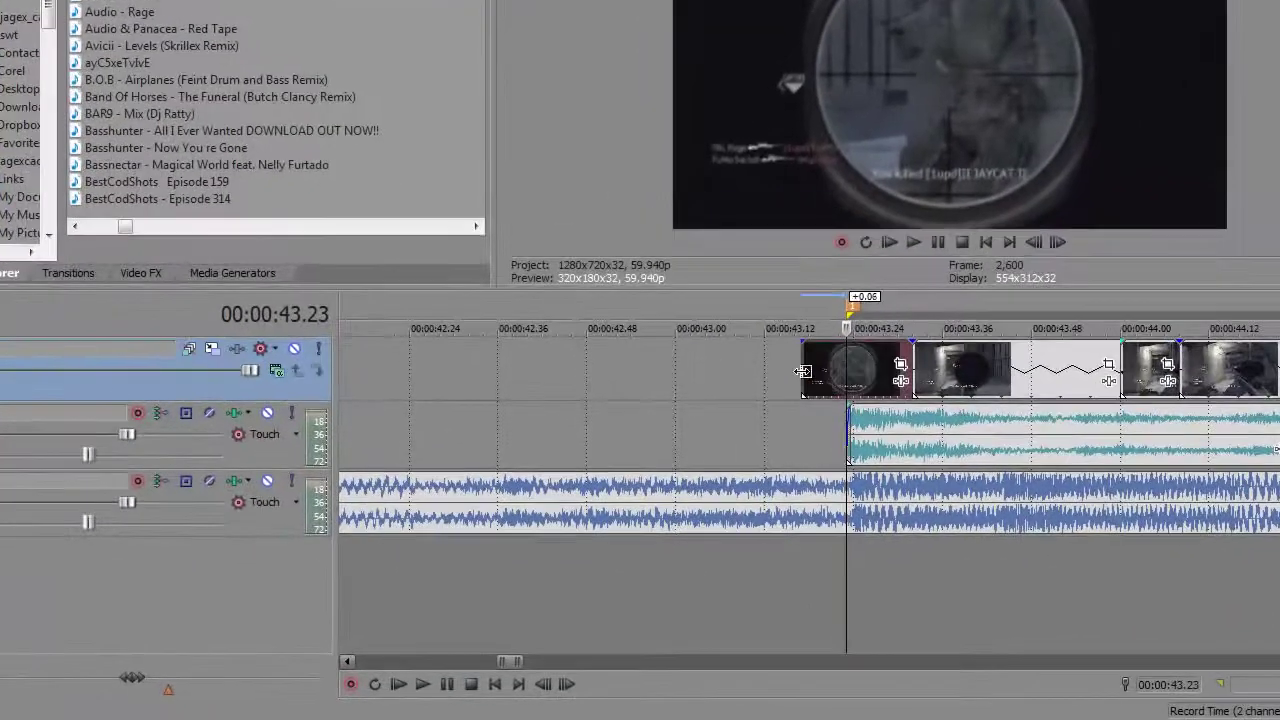
drag(791, 443, 633, 448)
drag(649, 380, 617, 381)
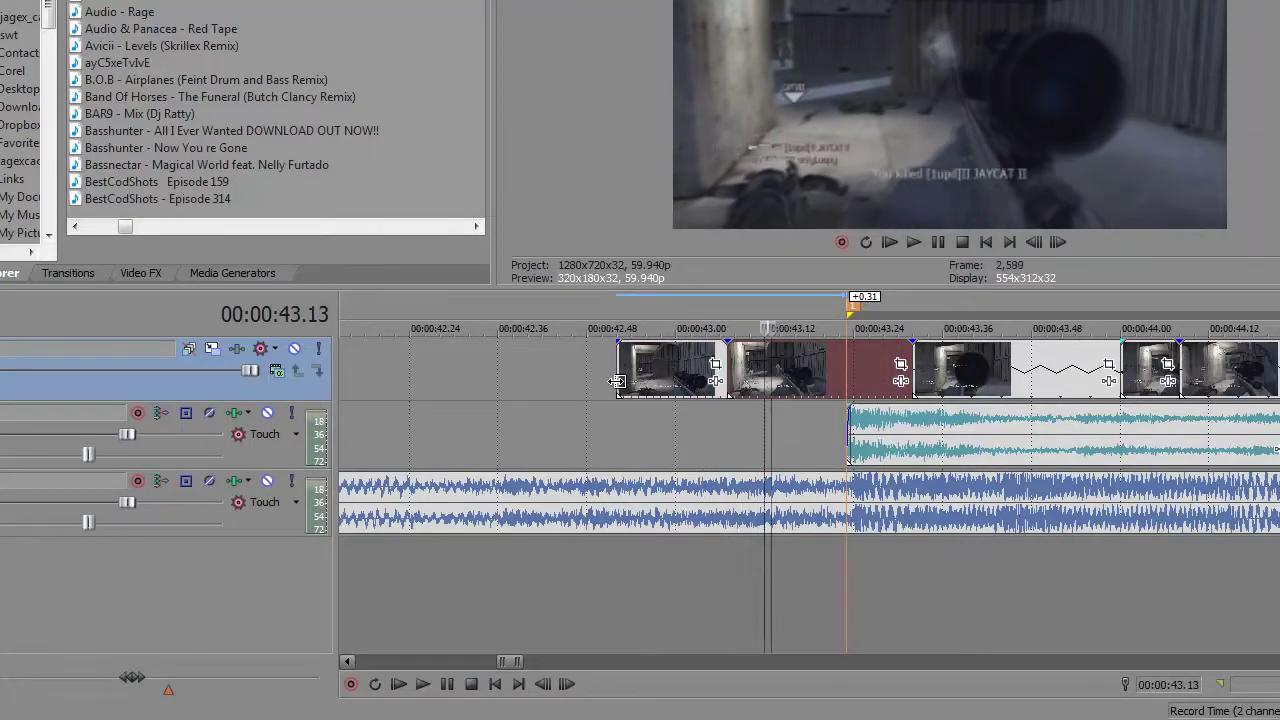
drag(617, 381, 728, 380)
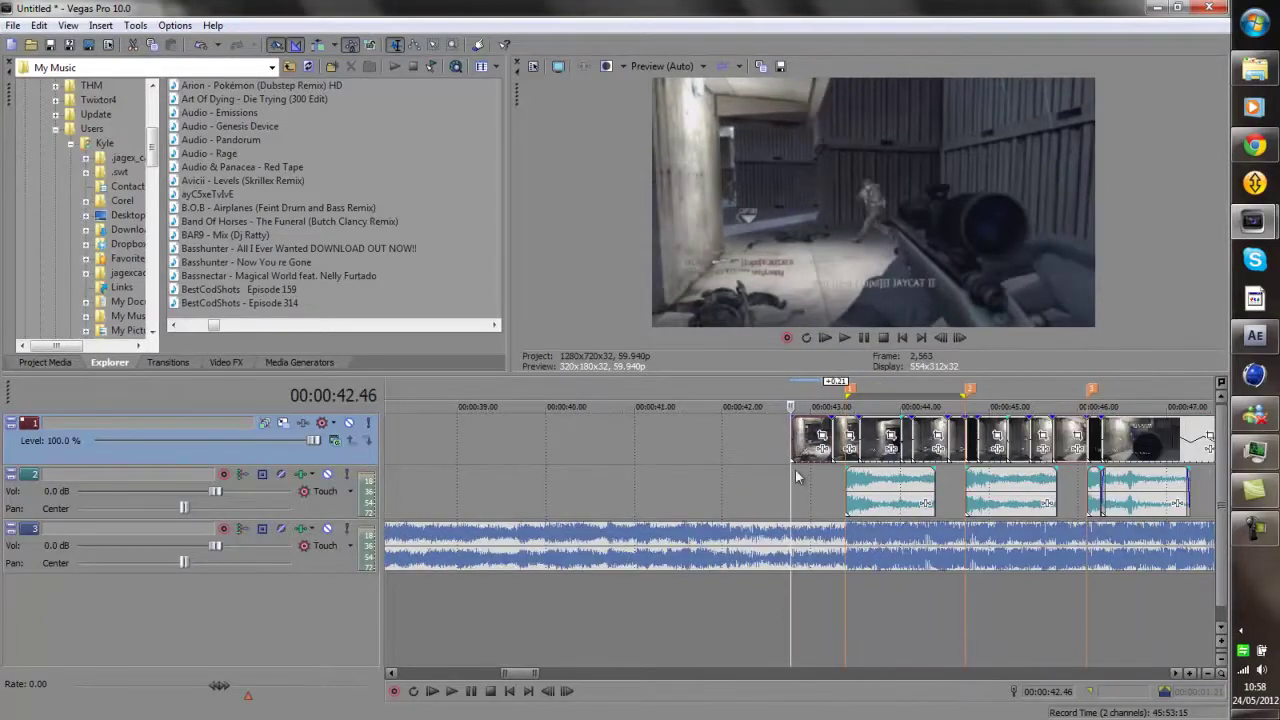
Play the whole edit with the song from the extended video start at 00:00:42.46
key(space)
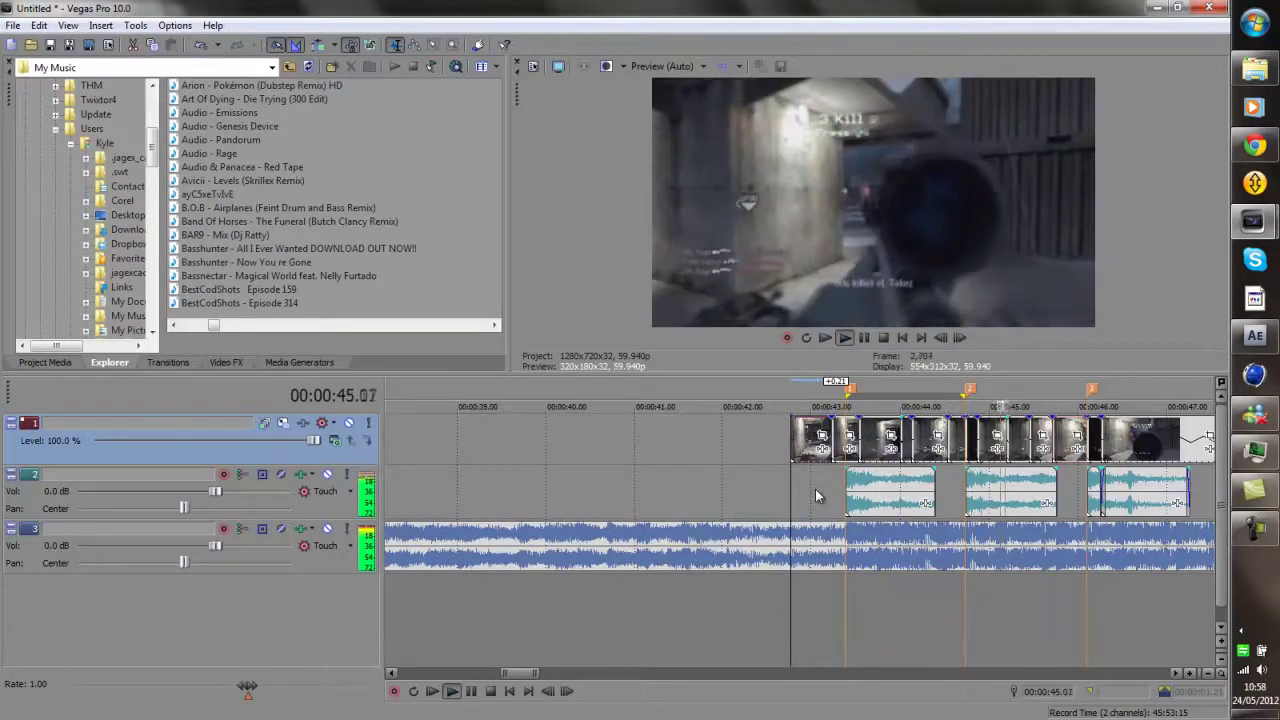
scroll(814, 490, down, 3)
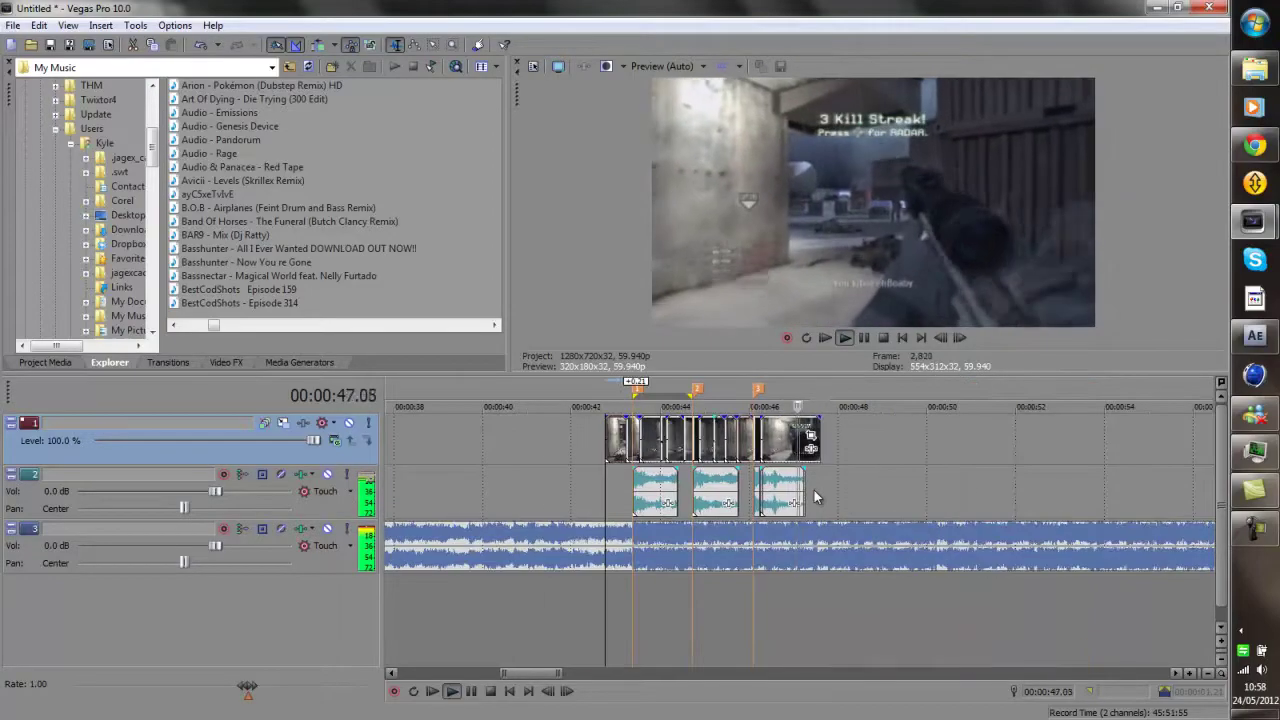
key(space)
Select the first gameplay audio piece and place the cursor at its start, 00:00:43.23
drag(630, 465, 631, 465)
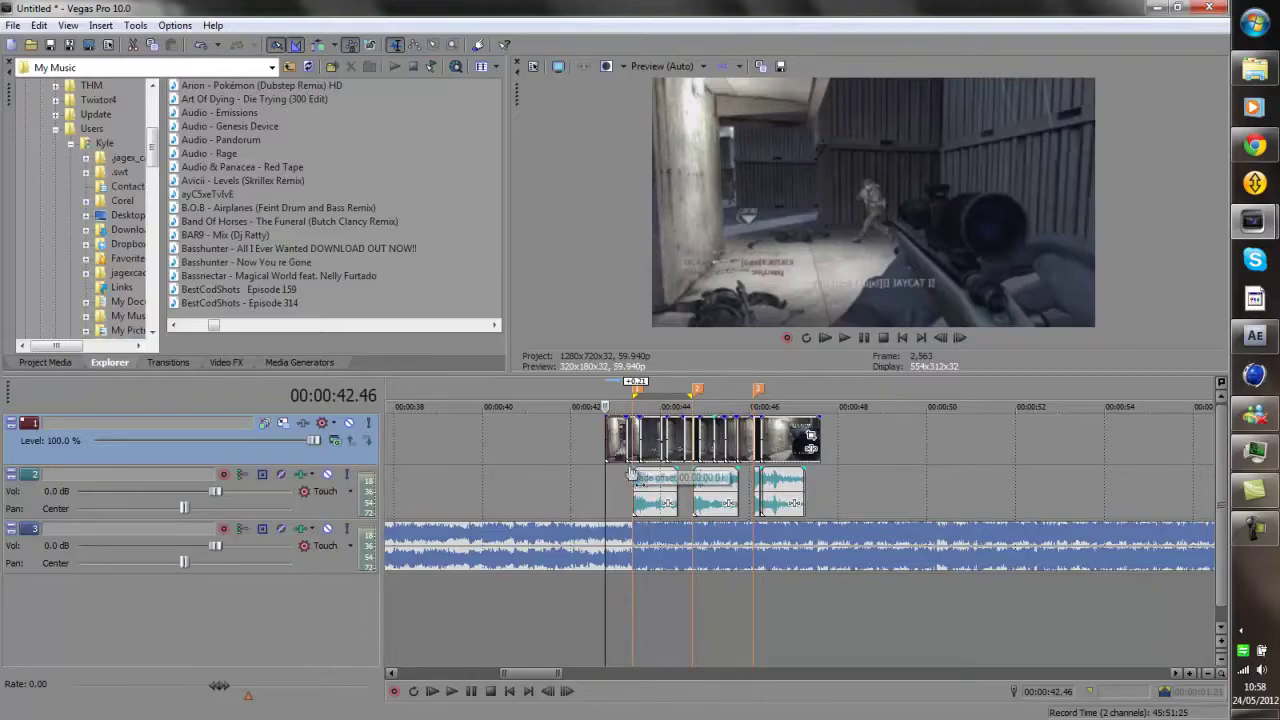
scroll(814, 495, up, 3)
click(848, 487)
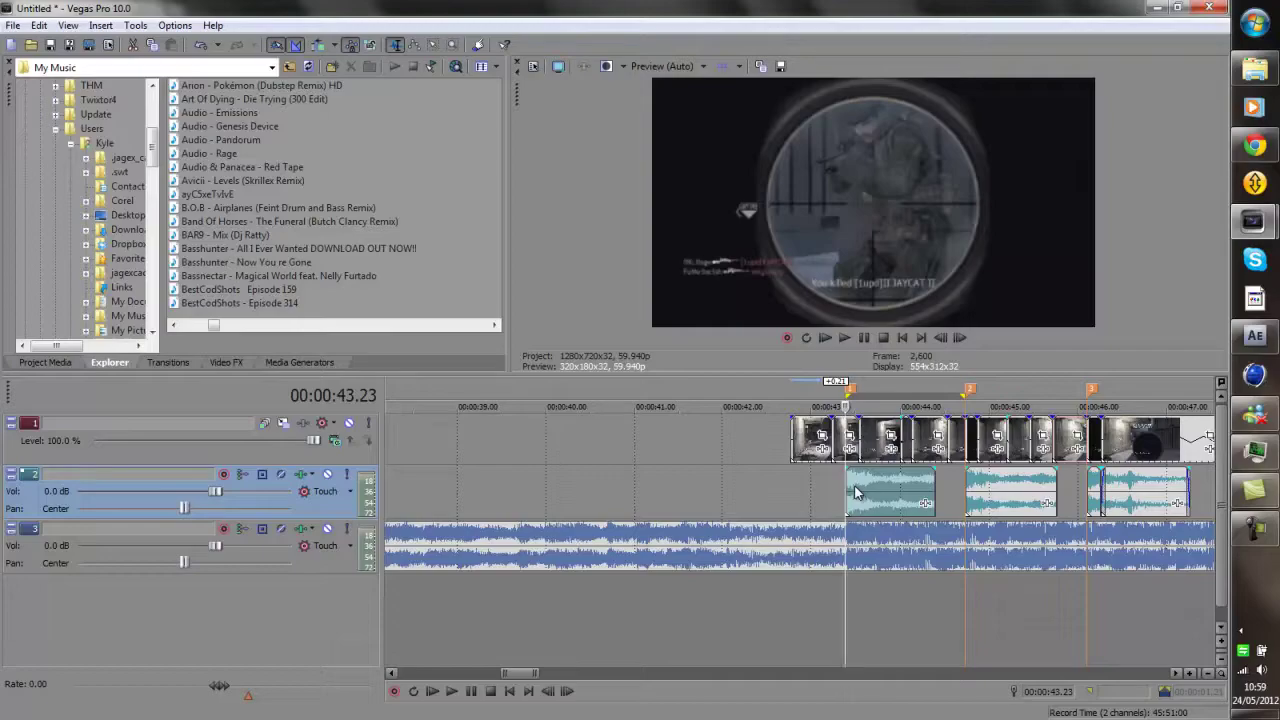
scroll(840, 492, down, 2)
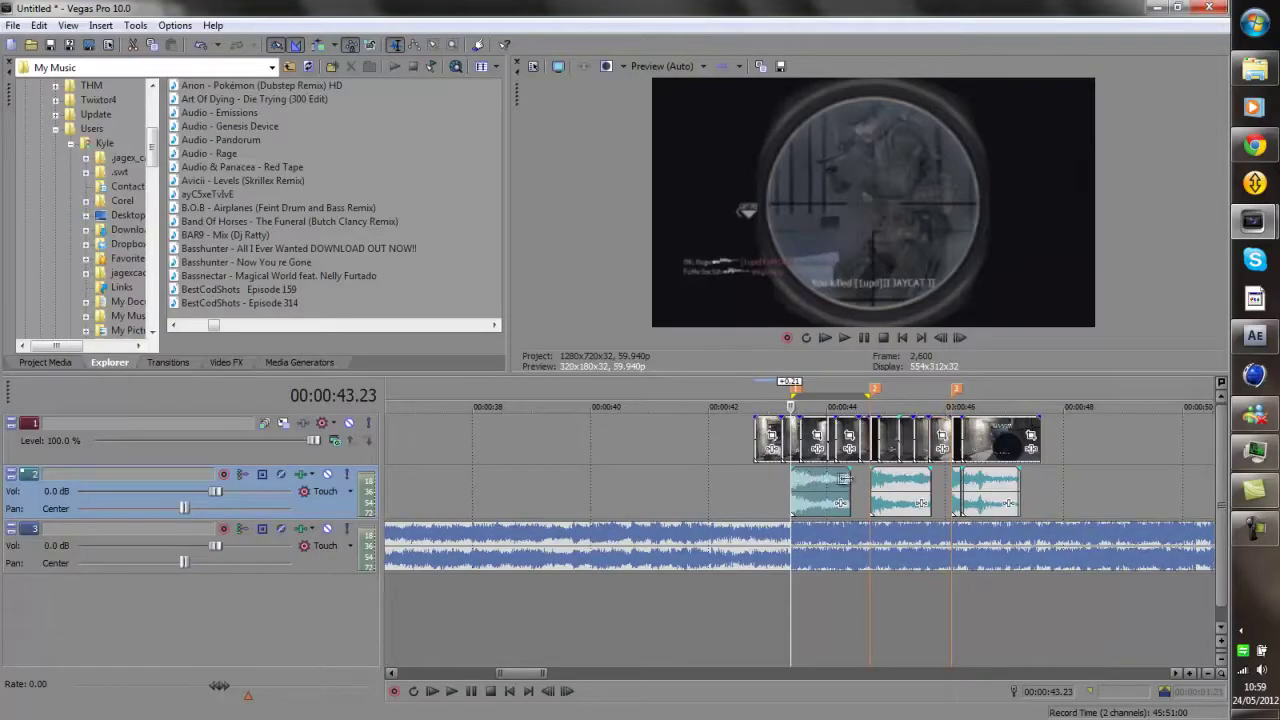